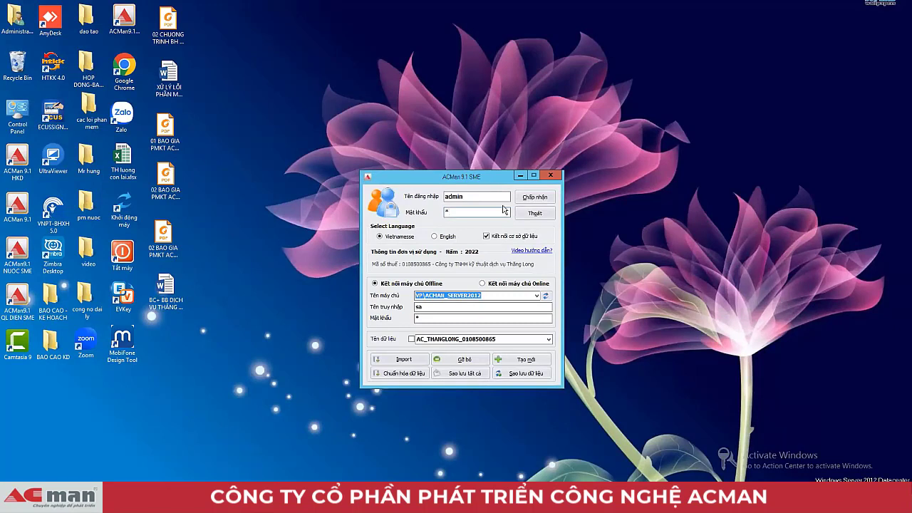
Step: Confirm the admin password on the login dialog to enter the accounting home screen
{"action": "key", "text": "Tab"}
{"action": "key", "text": "Return"}
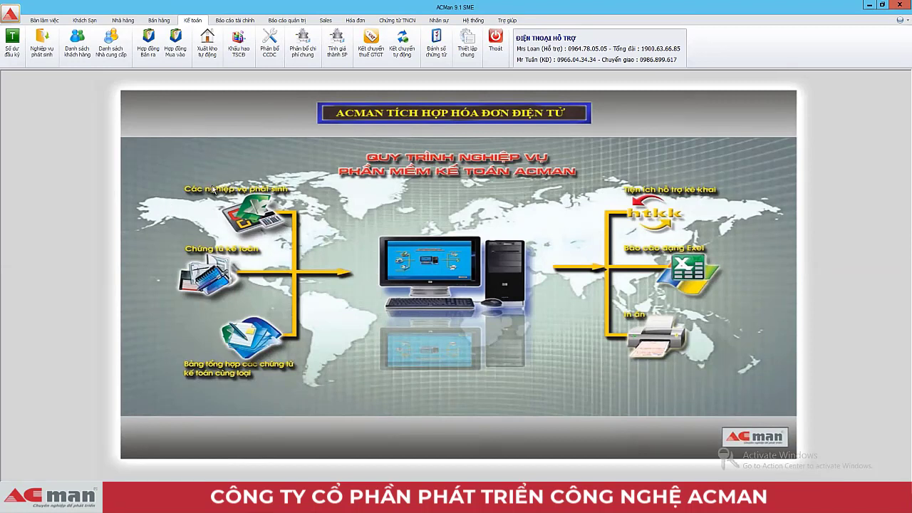
Step: Open the Hệ thống tab and start Tách CSDL dữ liệu khác
{"action": "left_click", "coordinate": [473, 20]}
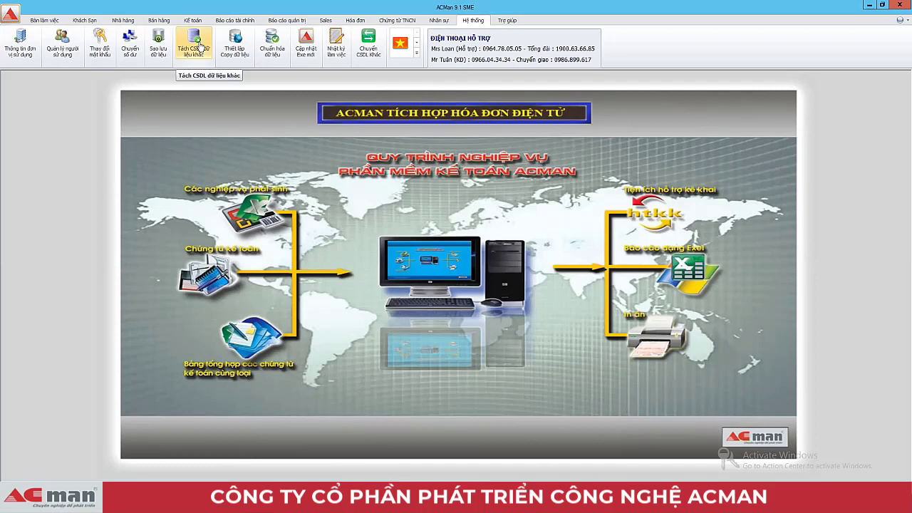
{"action": "left_click", "coordinate": [200, 48]}
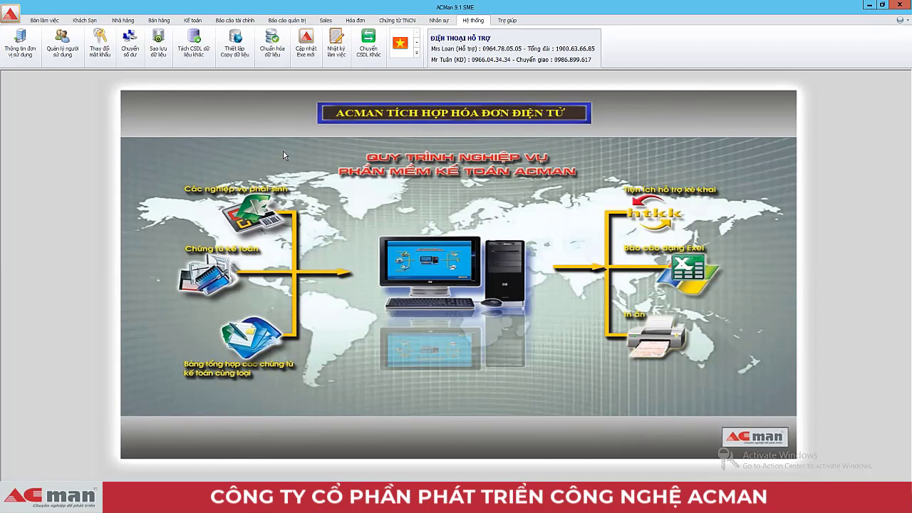
Step: In Thông tin đơn vị sử dụng, set Năm tài chính to 2023 and save with Ghi
{"action": "left_click", "coordinate": [19, 45]}
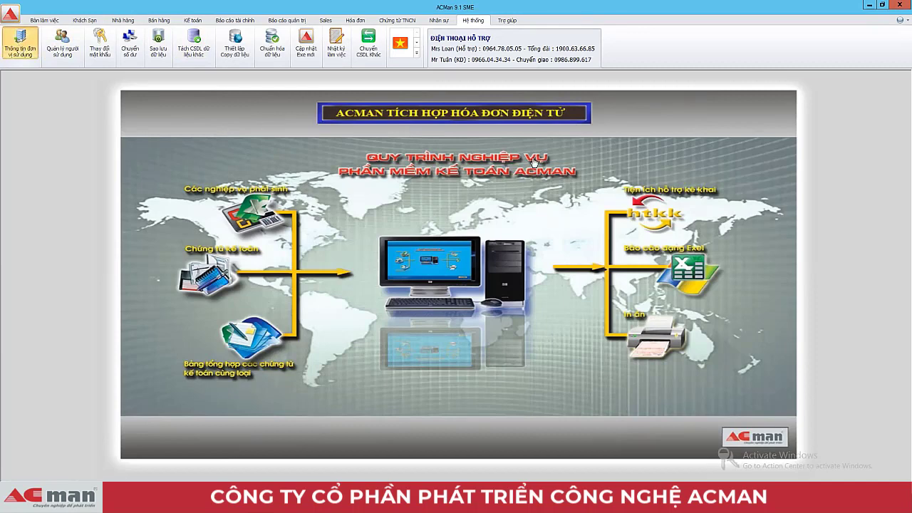
{"action": "left_click", "coordinate": [553, 160]}
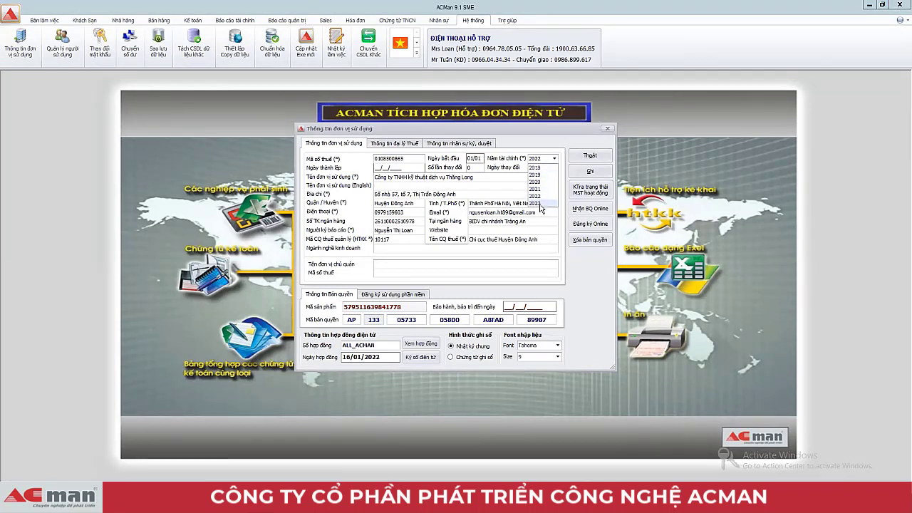
{"action": "left_click", "coordinate": [583, 157]}
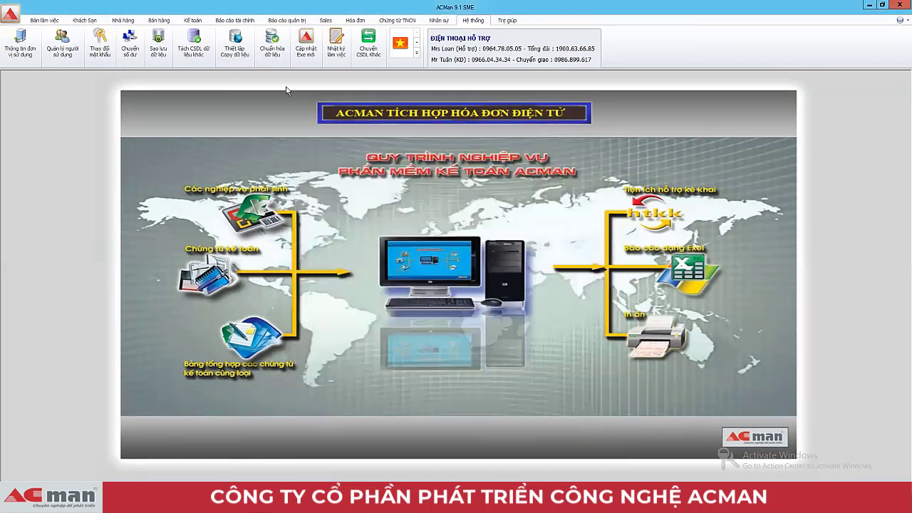
{"action": "left_click", "coordinate": [19, 51]}
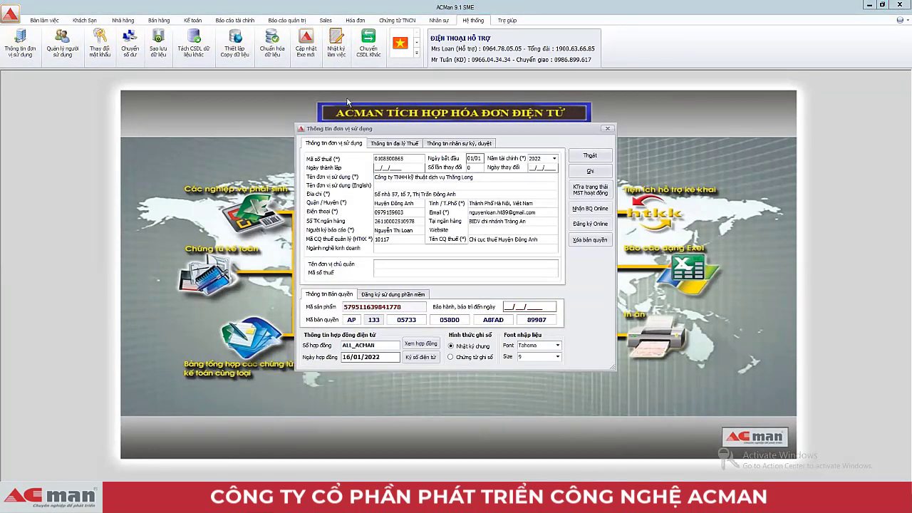
{"action": "left_click", "coordinate": [554, 158]}
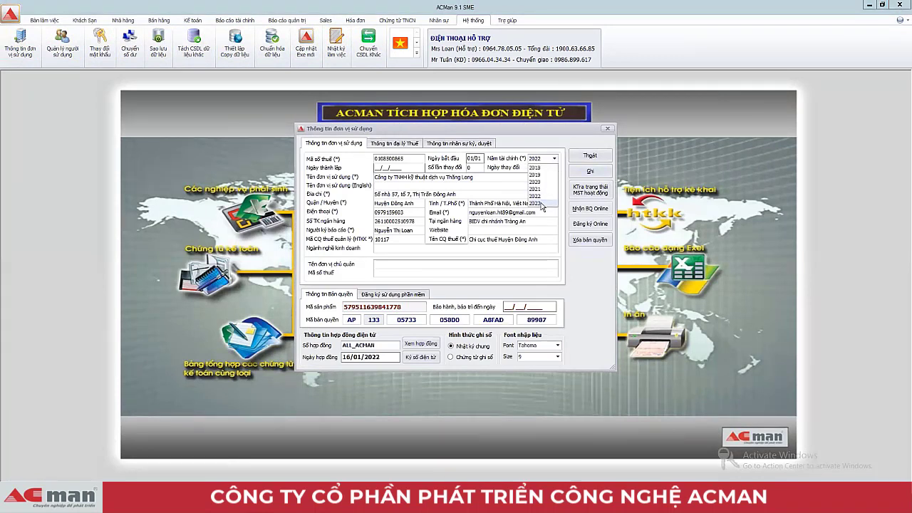
{"action": "left_click", "coordinate": [541, 203]}
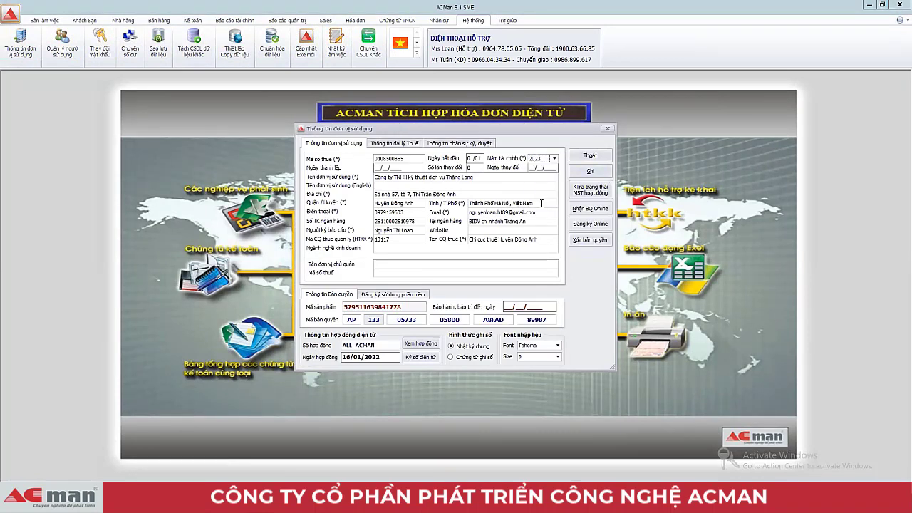
{"action": "left_click", "coordinate": [590, 176]}
{"action": "left_click", "coordinate": [483, 286]}
{"action": "left_click", "coordinate": [590, 155]}
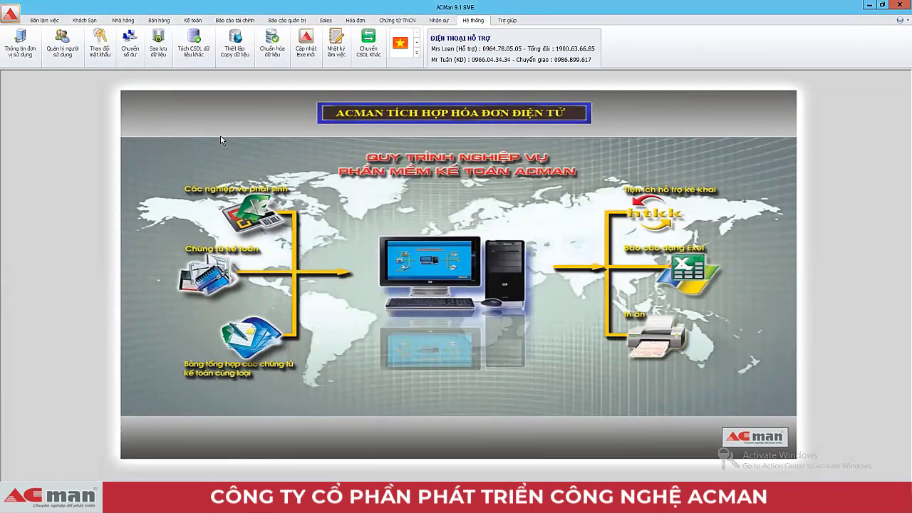
Step: Open Tách CSDL dữ liệu khác and confirm the account password
{"action": "left_click", "coordinate": [193, 39]}
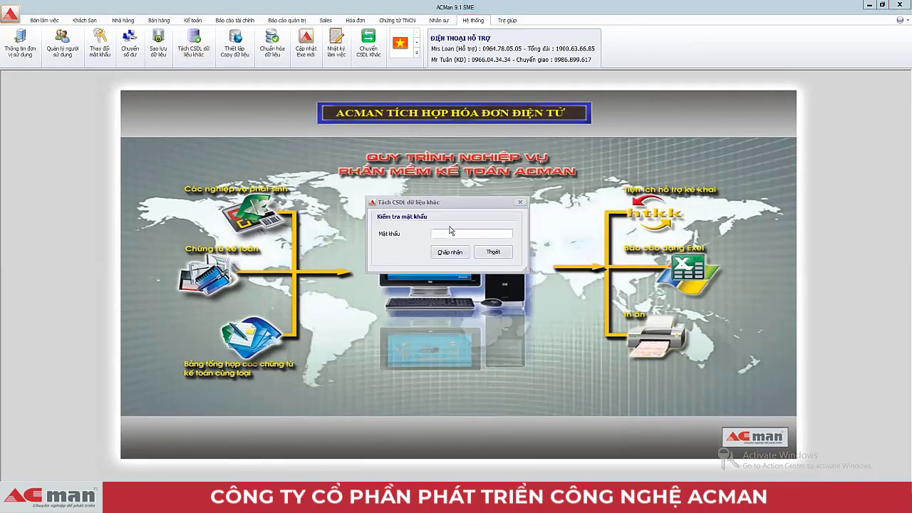
{"action": "type", "text": "*"}
{"action": "left_click", "coordinate": [450, 254]}
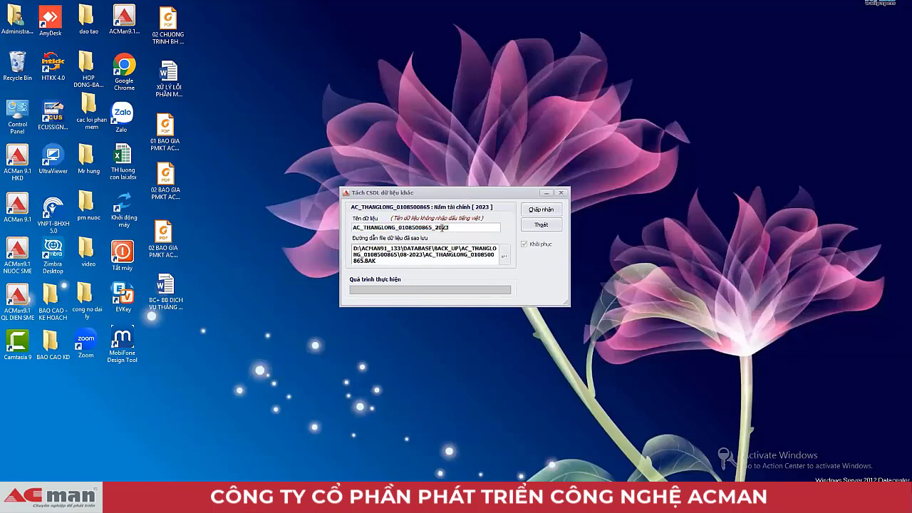
Step: Adjust the year in the new database name and create the 2023 database
{"action": "left_click", "coordinate": [457, 226]}
{"action": "left_click_drag", "start_coordinate": [445, 230], "coordinate": [342, 228]}
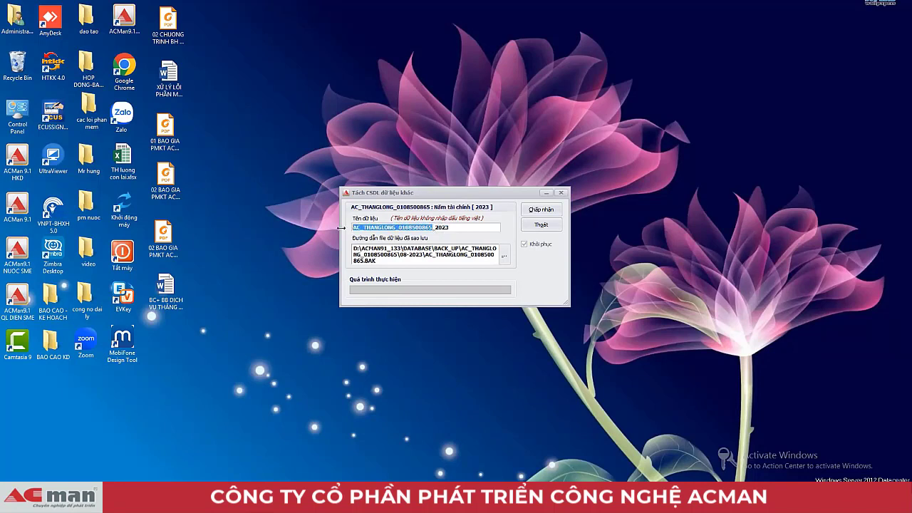
{"action": "left_click_drag", "start_coordinate": [451, 228], "coordinate": [437, 228]}
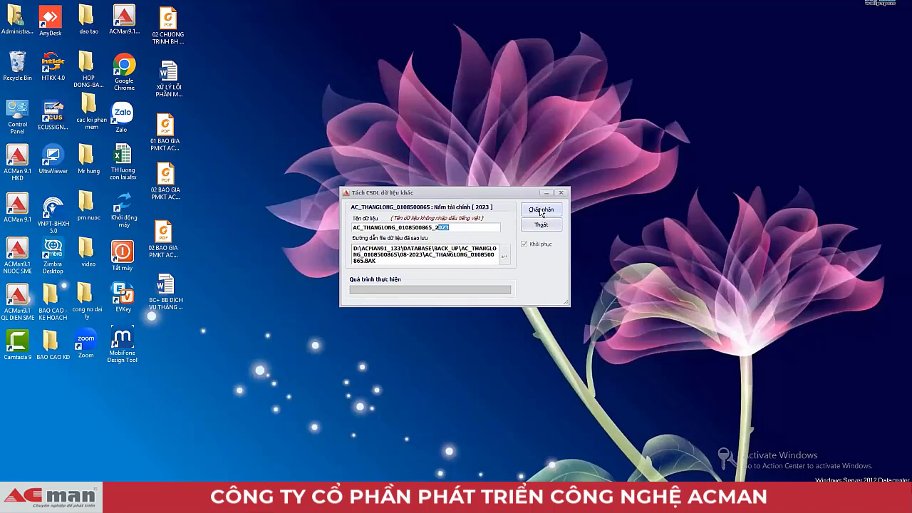
{"action": "left_click", "coordinate": [541, 211]}
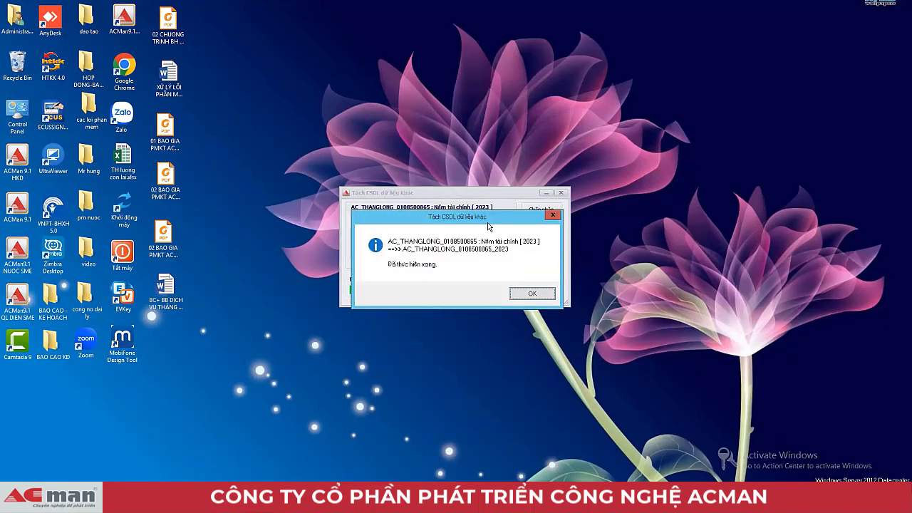
{"action": "left_click_drag", "start_coordinate": [489, 222], "coordinate": [483, 293]}
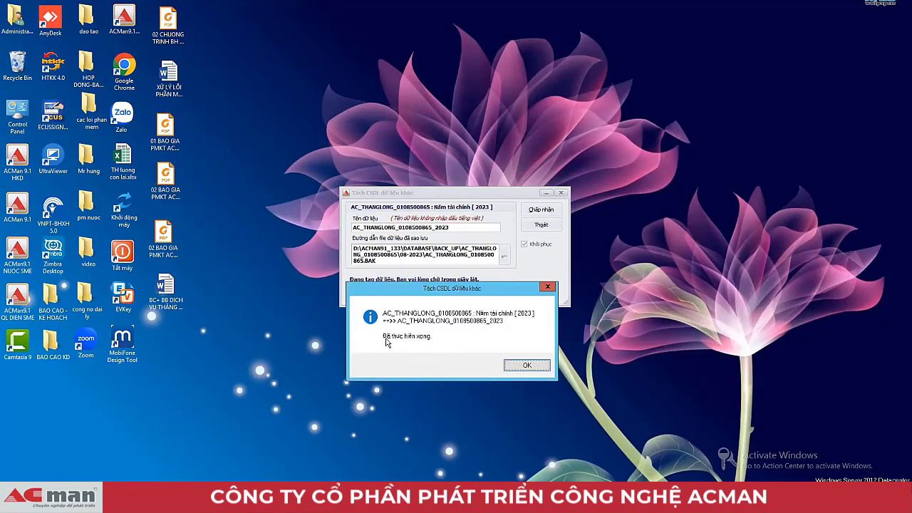
{"action": "left_click", "coordinate": [526, 368]}
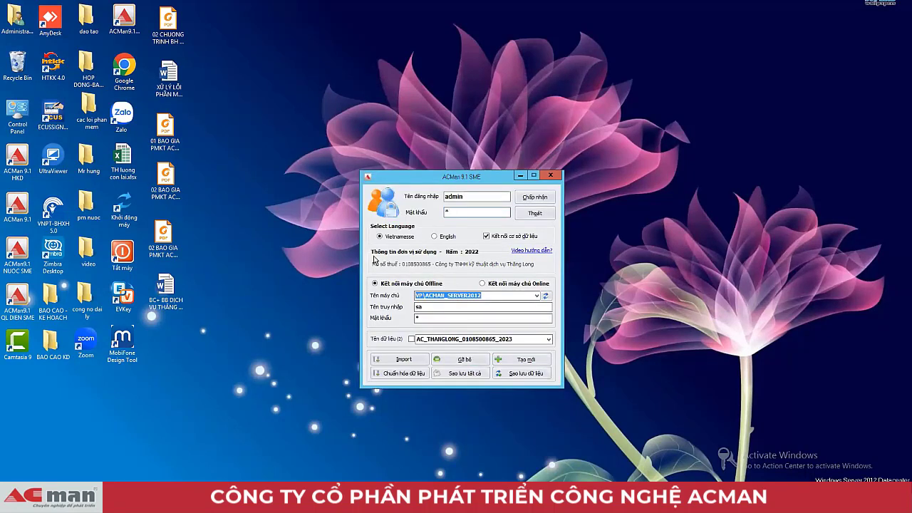
Step: Pick a company database from the Tên dữ liệu list and sign in
{"action": "left_click", "coordinate": [547, 339]}
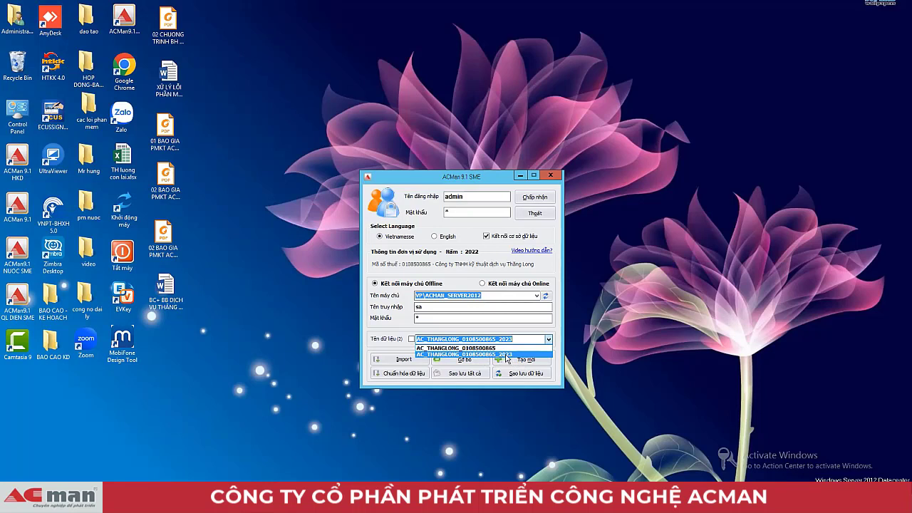
{"action": "left_click", "coordinate": [510, 355]}
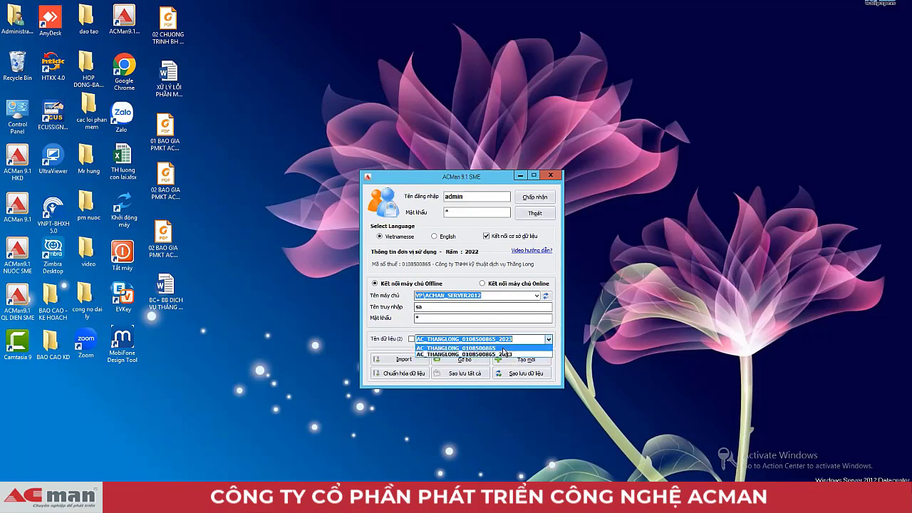
{"action": "left_click", "coordinate": [535, 198]}
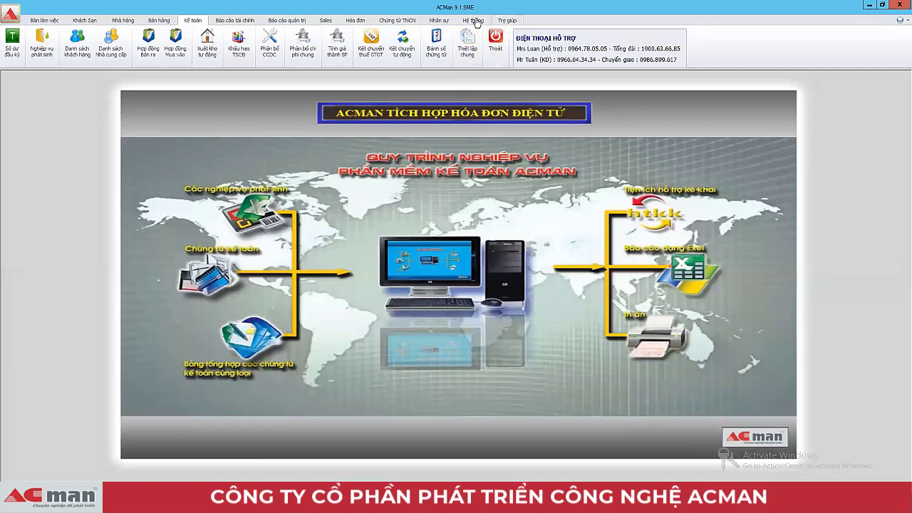
{"action": "left_click", "coordinate": [474, 21]}
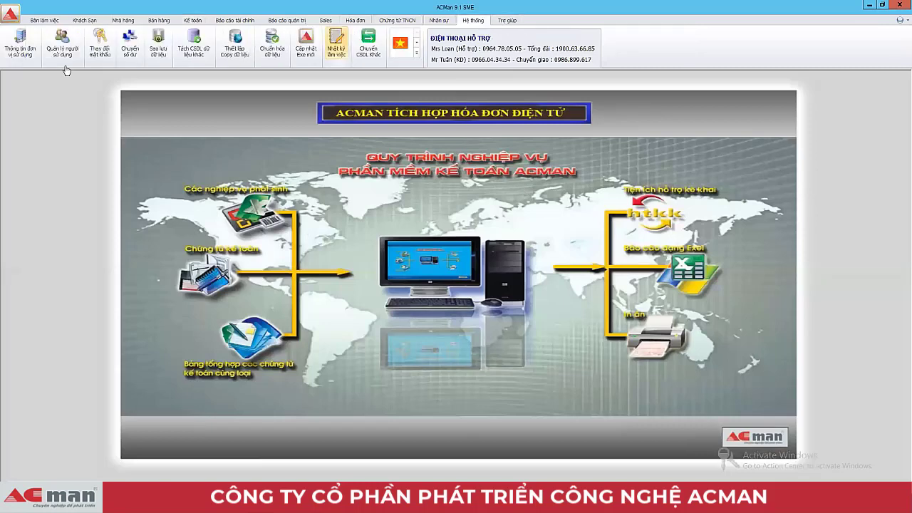
{"action": "left_click", "coordinate": [20, 45]}
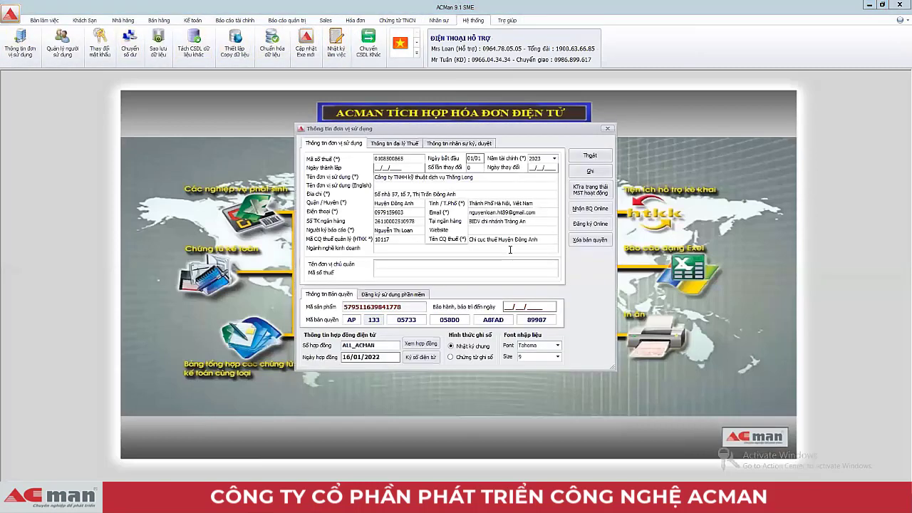
{"action": "left_click", "coordinate": [555, 158]}
{"action": "left_click", "coordinate": [541, 203]}
{"action": "left_click", "coordinate": [554, 158]}
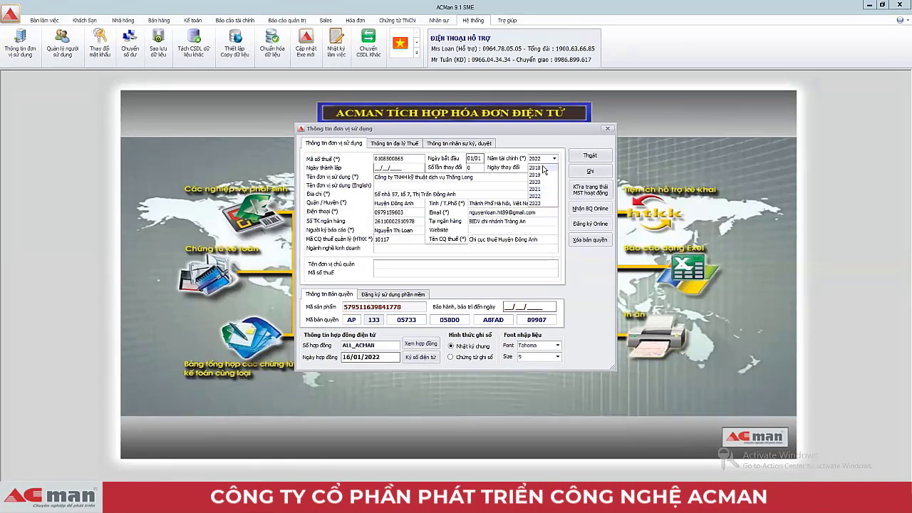
{"action": "left_click", "coordinate": [536, 188]}
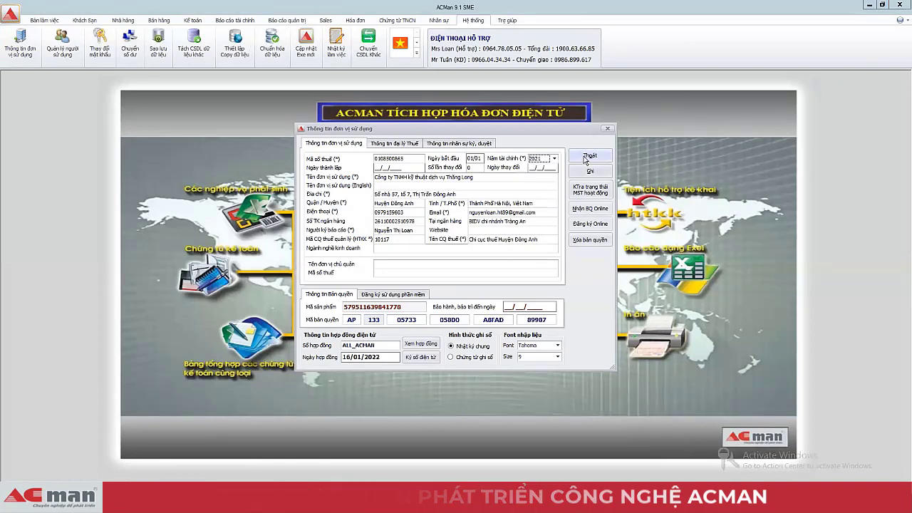
{"action": "left_click", "coordinate": [554, 158]}
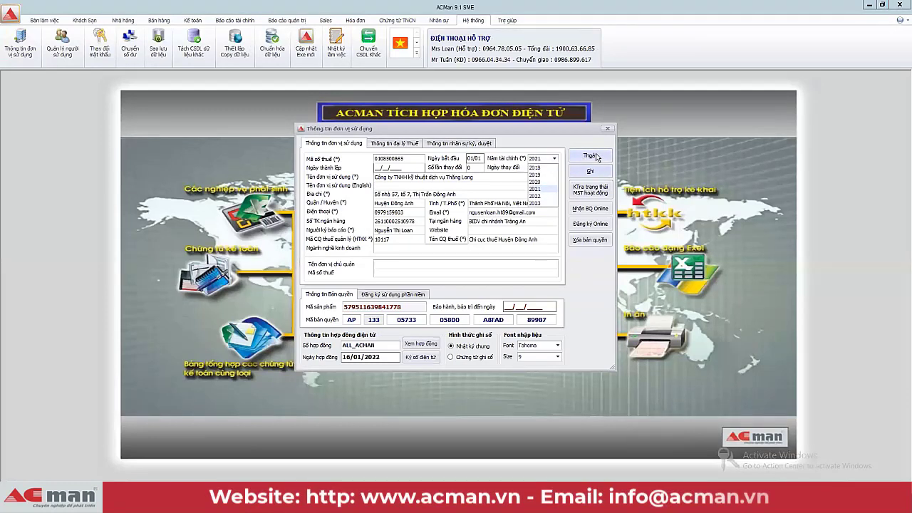
{"action": "left_click", "coordinate": [590, 155]}
{"action": "left_click", "coordinate": [590, 155]}
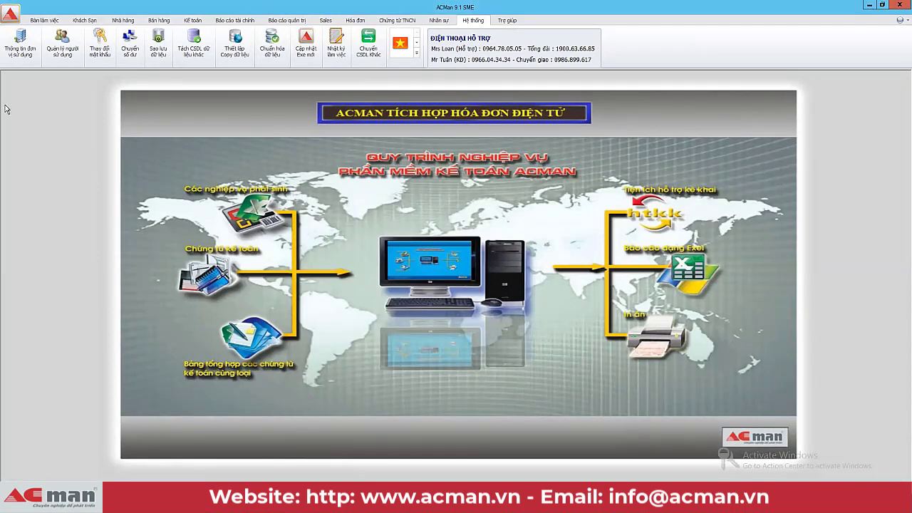
Step: Sign into the _2023 database and open its Nghiệp vụ phát sinh voucher list
{"action": "left_click", "coordinate": [193, 20]}
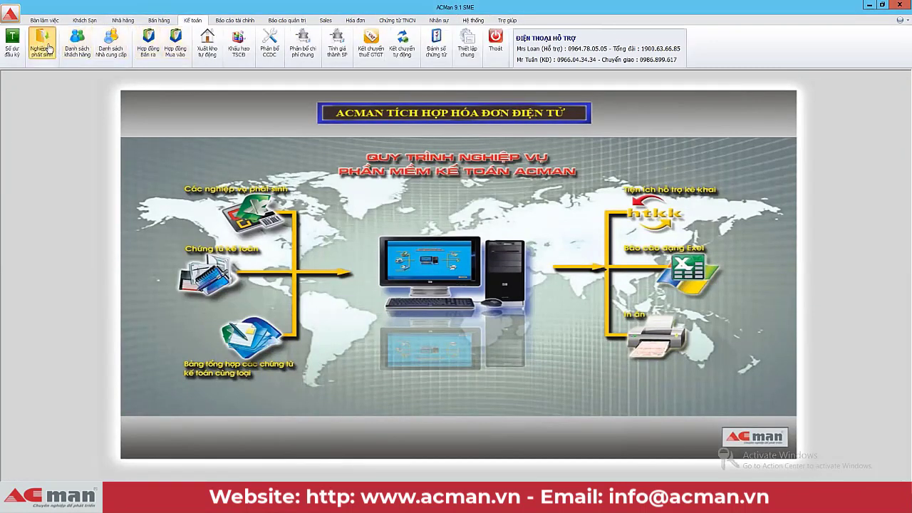
{"action": "left_click", "coordinate": [42, 42]}
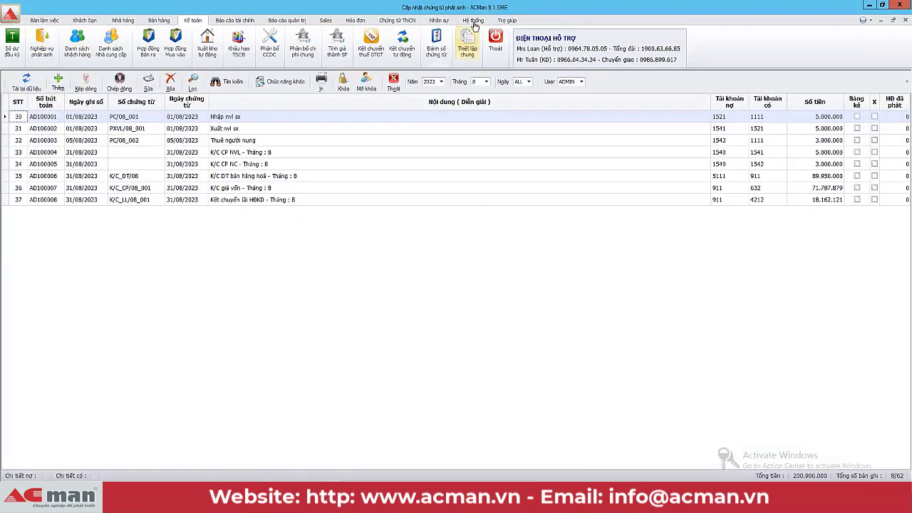
{"action": "left_click", "coordinate": [473, 20]}
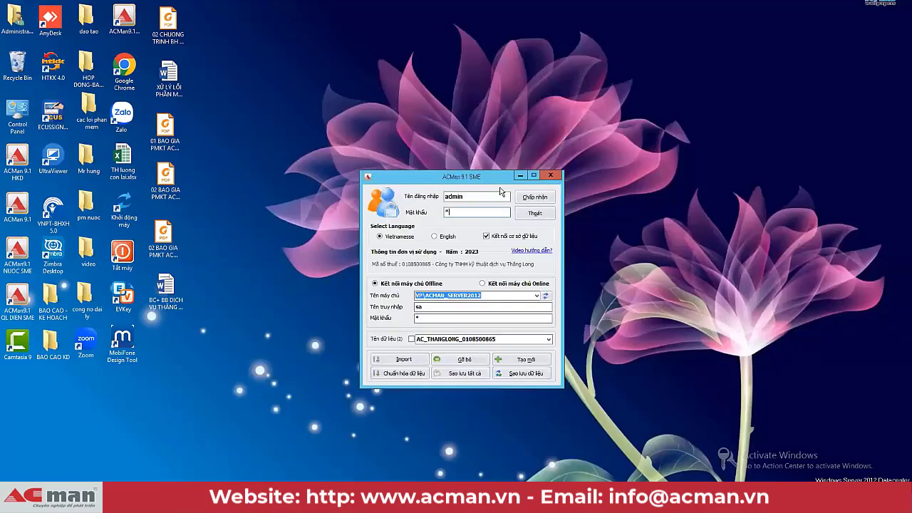
{"action": "left_click", "coordinate": [549, 338]}
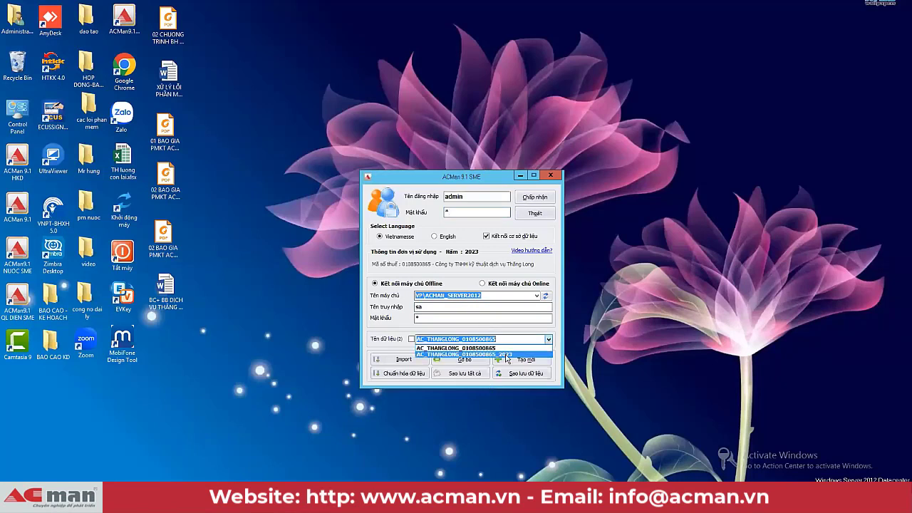
{"action": "left_click", "coordinate": [507, 354]}
{"action": "left_click", "coordinate": [525, 201]}
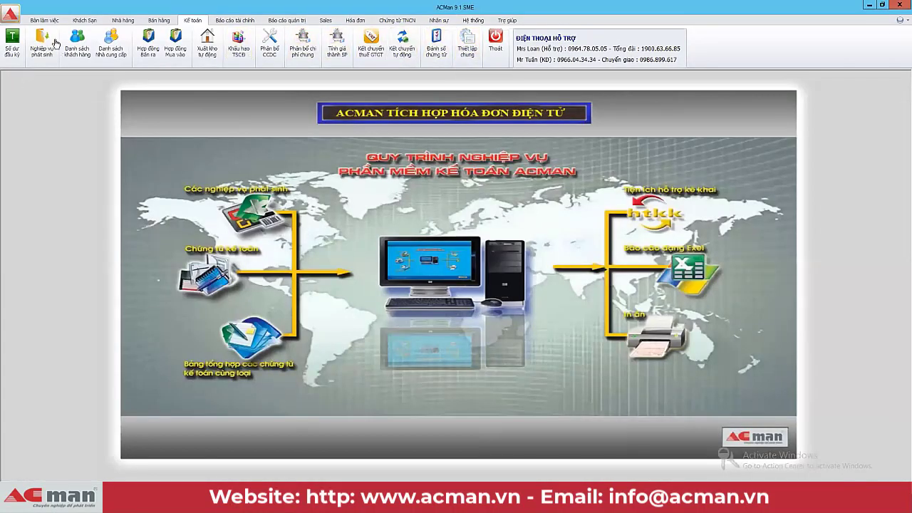
{"action": "left_click", "coordinate": [44, 43]}
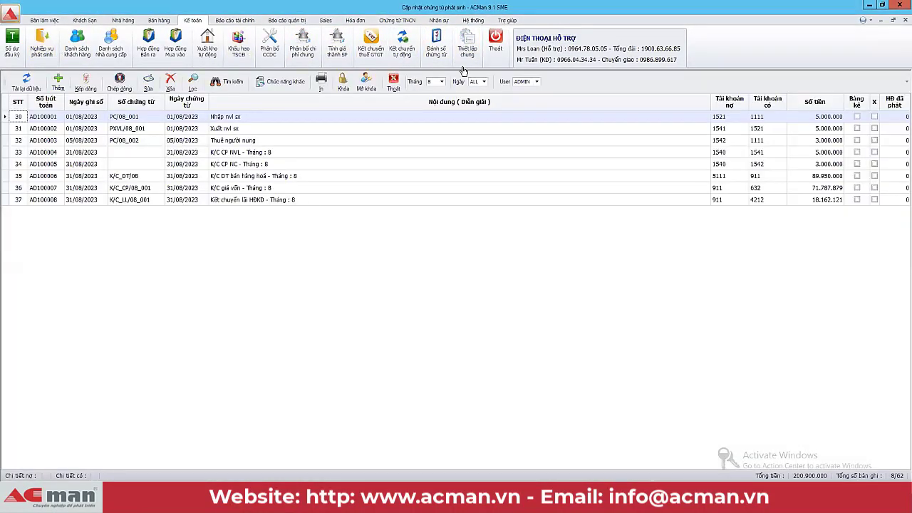
Step: Step through the copied August voucher rows, ending on Nhập nvl sx
{"action": "left_click", "coordinate": [387, 140]}
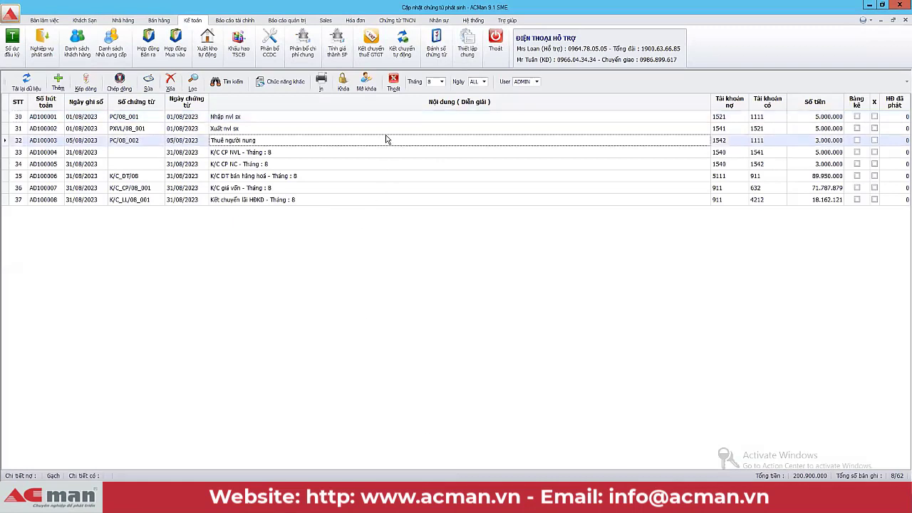
{"action": "left_click", "coordinate": [389, 152]}
{"action": "left_click", "coordinate": [394, 177]}
{"action": "left_click", "coordinate": [398, 204]}
{"action": "left_click", "coordinate": [404, 190]}
{"action": "left_click", "coordinate": [405, 166]}
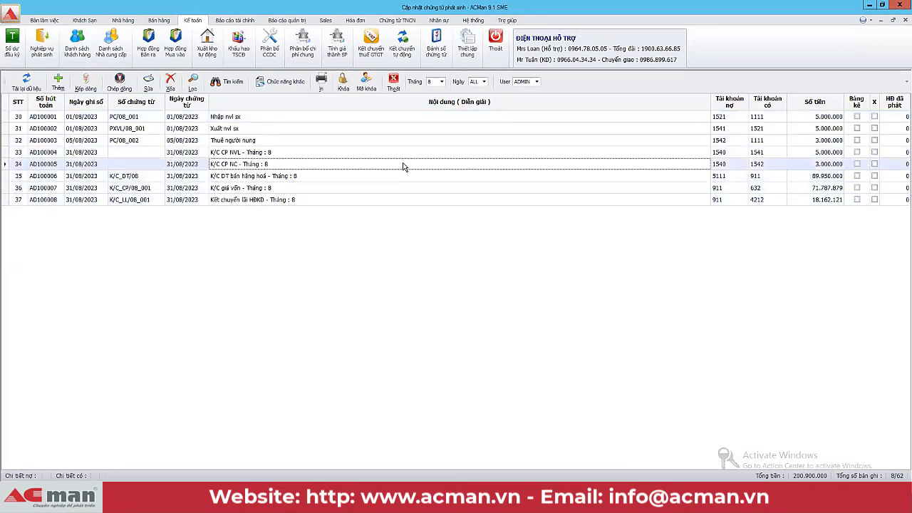
{"action": "left_click", "coordinate": [408, 143]}
{"action": "left_click", "coordinate": [411, 130]}
{"action": "left_click", "coordinate": [411, 117]}
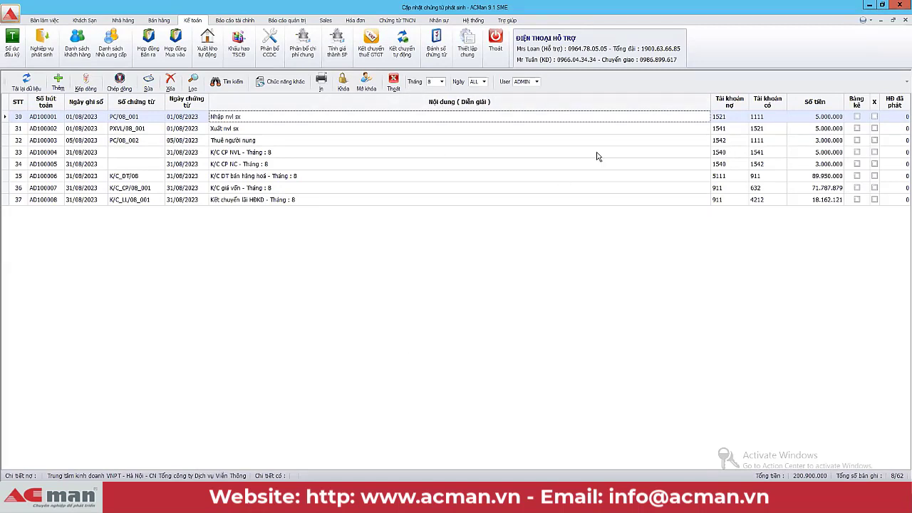
Step: Close the voucher list window to bring back the sign-in dialog
{"action": "right_click", "coordinate": [400, 499]}
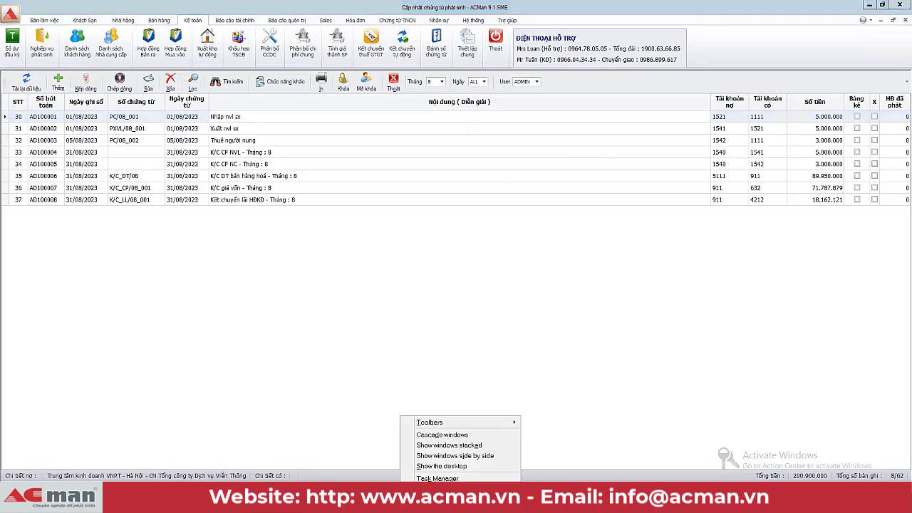
{"action": "left_click", "coordinate": [299, 498]}
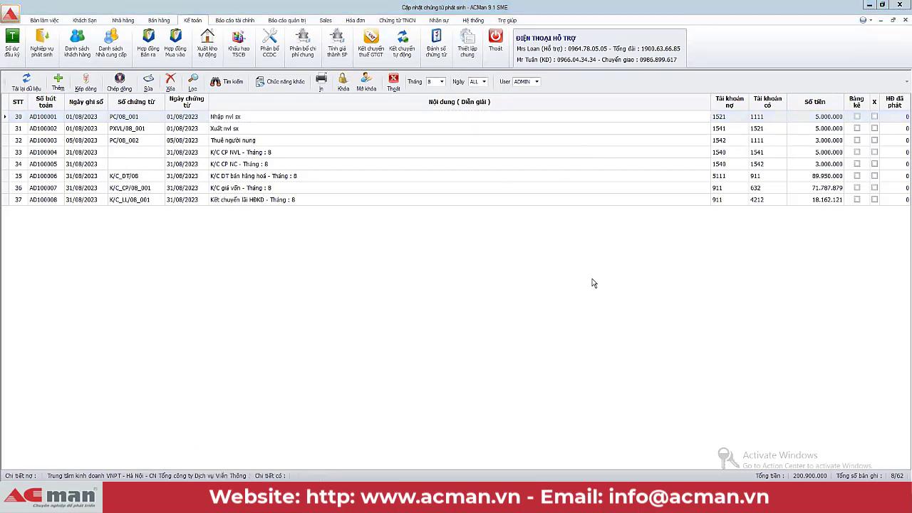
{"action": "left_click", "coordinate": [901, 7]}
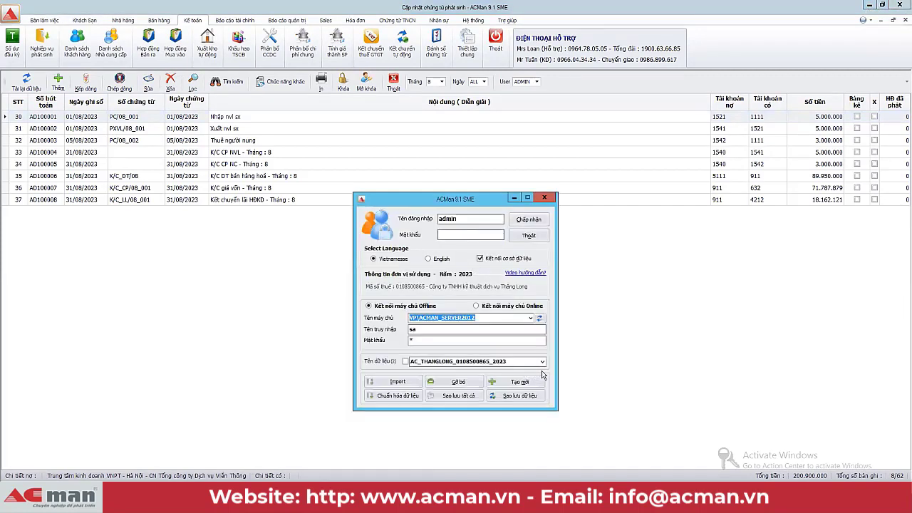
Step: Sign in to a second ACMan session and open the Năm filter
{"action": "left_click", "coordinate": [458, 237]}
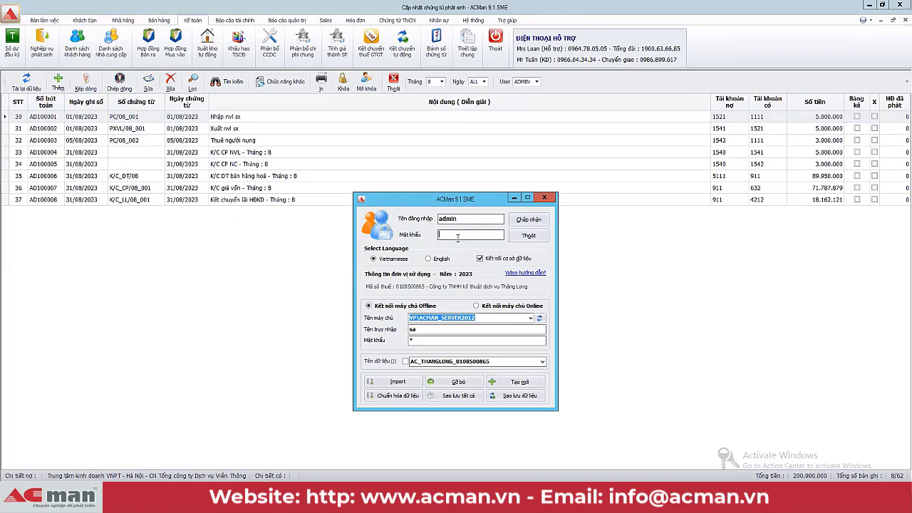
{"action": "left_click", "coordinate": [530, 221]}
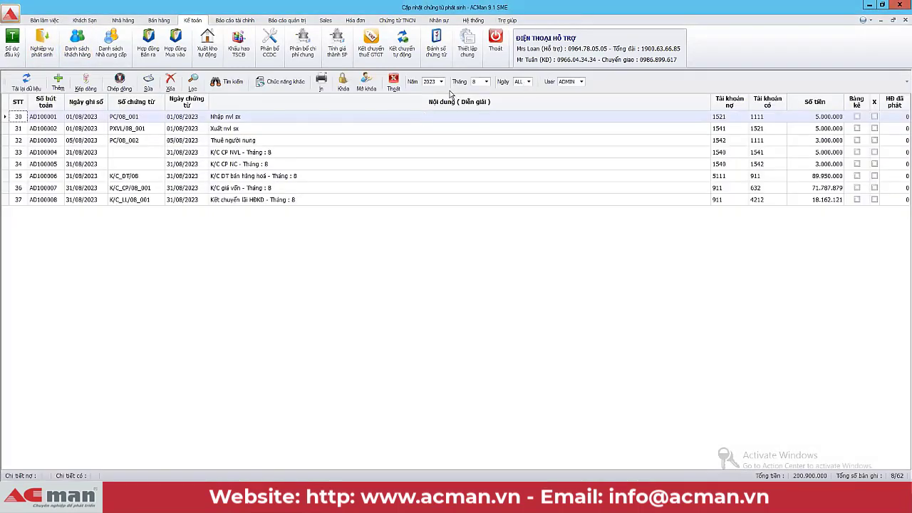
{"action": "left_click", "coordinate": [441, 81]}
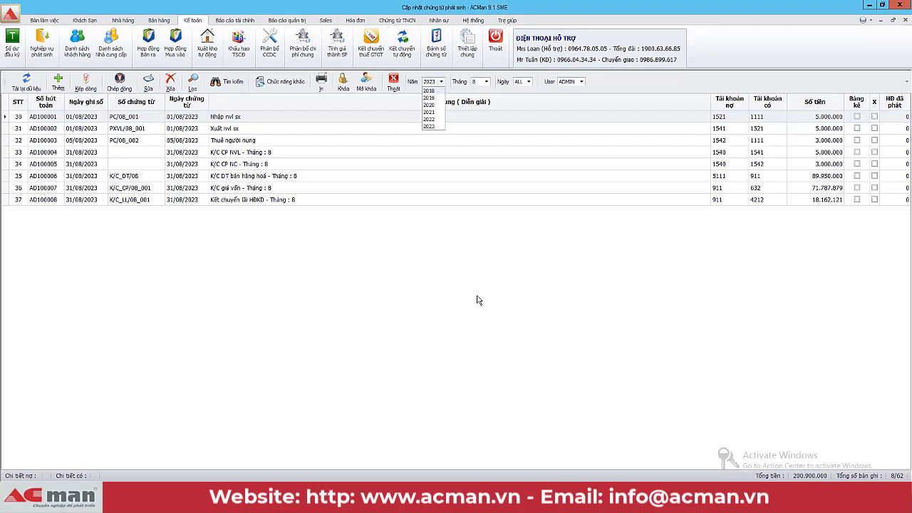
Step: Switch between the two ACMan windows, keeping month 8 and selecting voucher row 35
{"action": "mouse_move", "coordinate": [257, 499]}
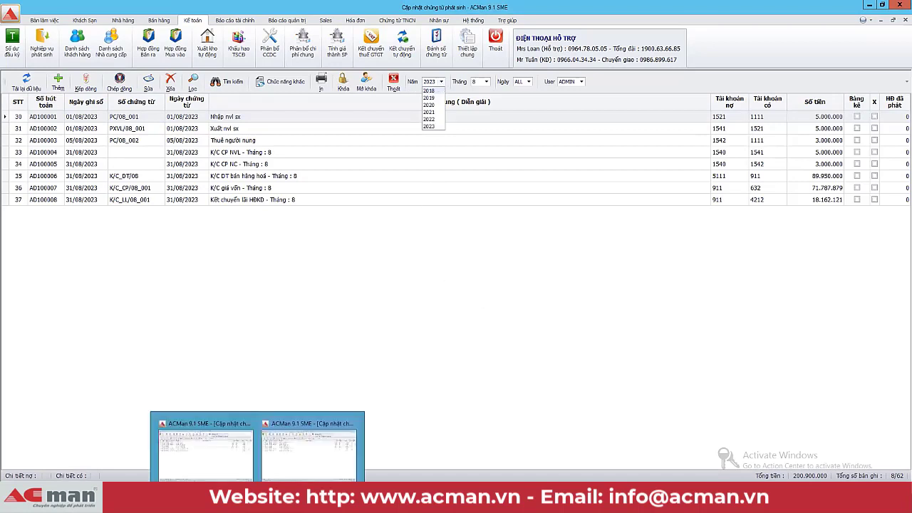
{"action": "left_click", "coordinate": [218, 463]}
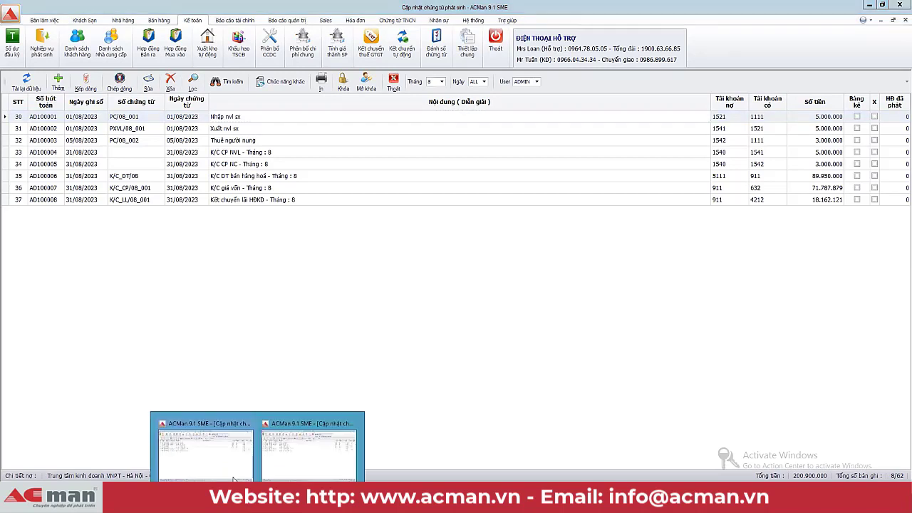
{"action": "left_click", "coordinate": [213, 456]}
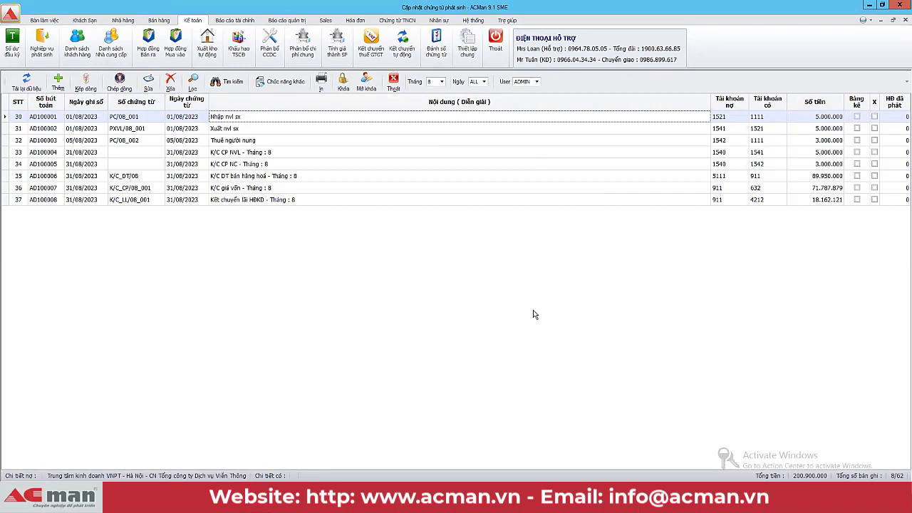
{"action": "left_click", "coordinate": [441, 81]}
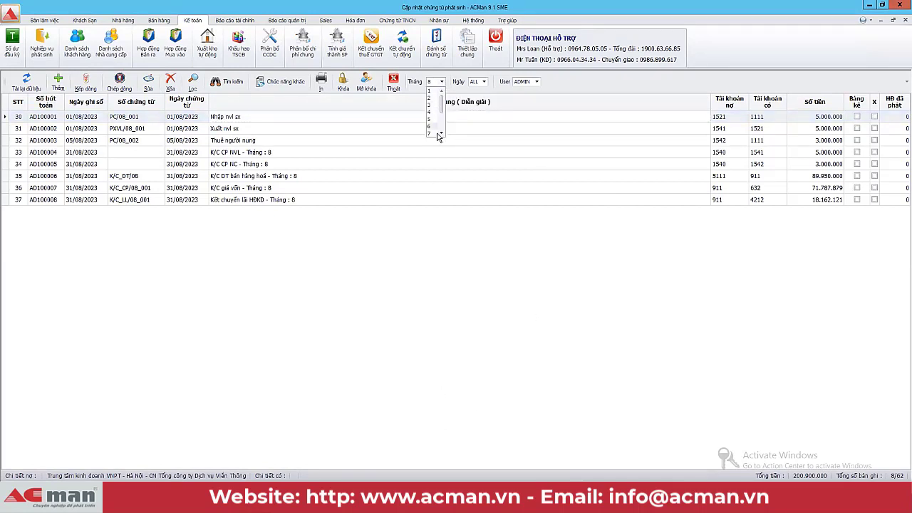
{"action": "left_click", "coordinate": [423, 178]}
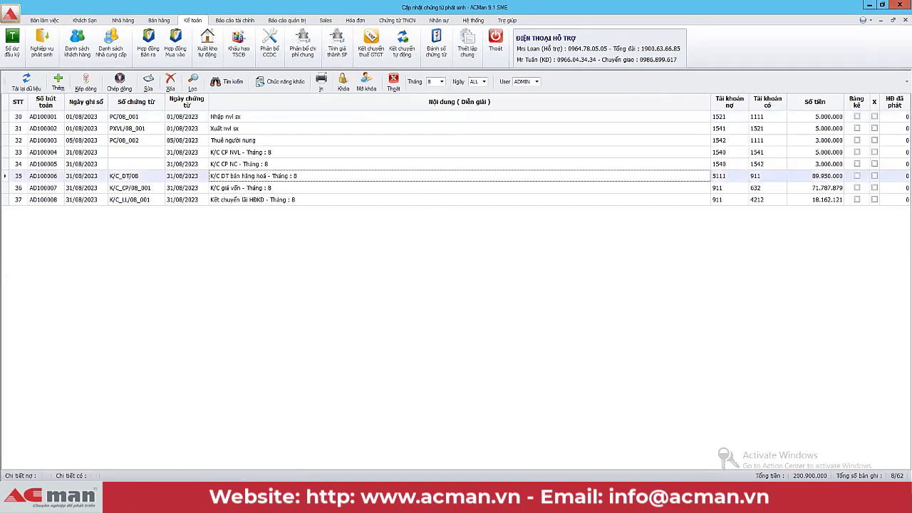
{"action": "mouse_move", "coordinate": [257, 499]}
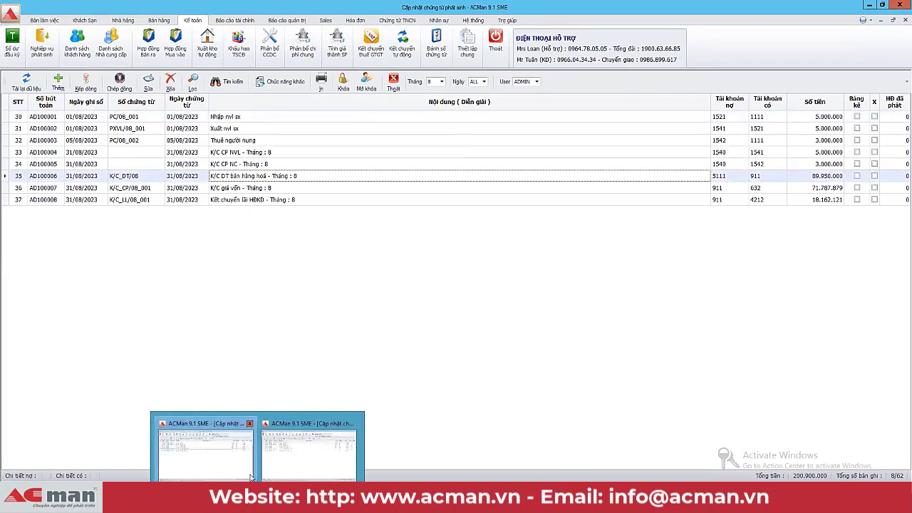
{"action": "left_click", "coordinate": [307, 456]}
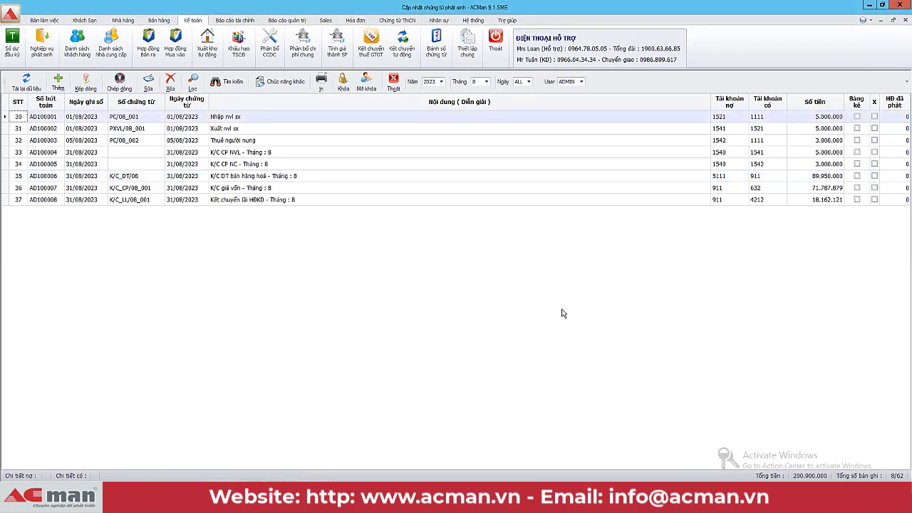
Step: Filter vouchers to 2023, step through rows to row 37, then open Hệ thống in the other window
{"action": "left_click", "coordinate": [441, 82]}
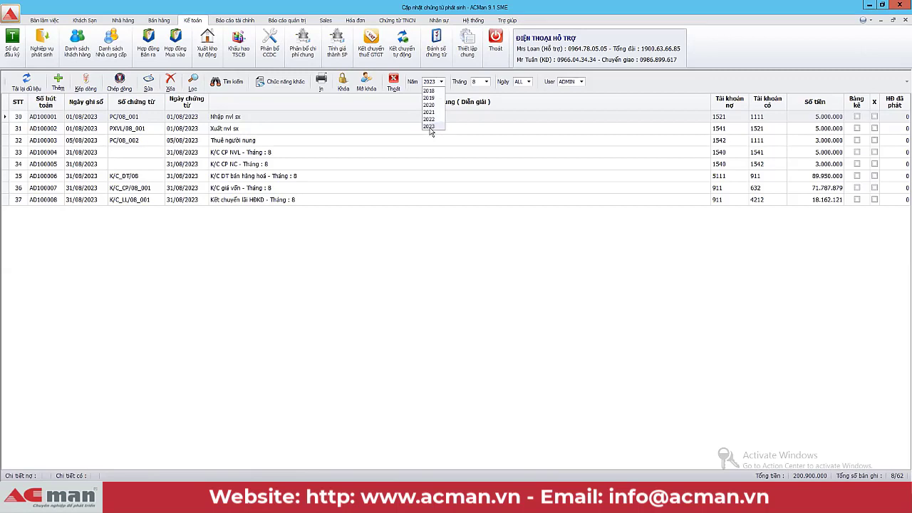
{"action": "left_click", "coordinate": [429, 127]}
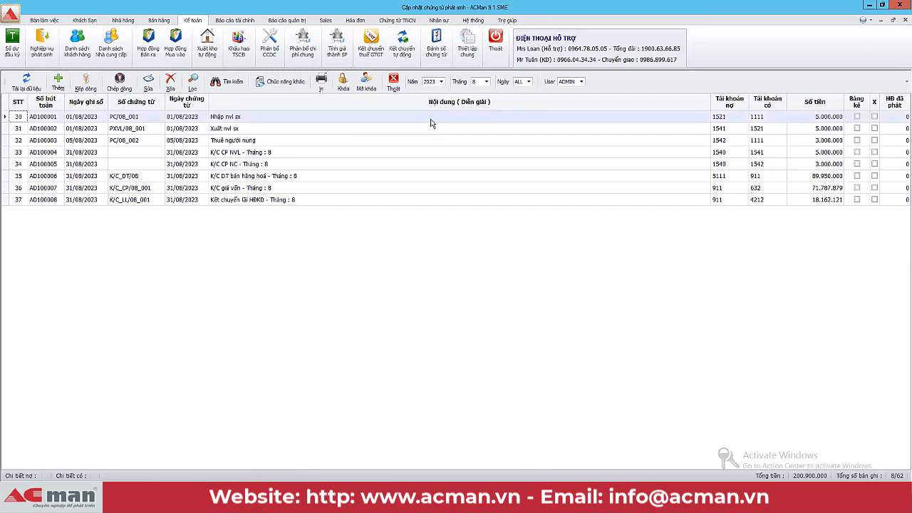
{"action": "left_click", "coordinate": [323, 165]}
{"action": "left_click", "coordinate": [321, 177]}
{"action": "left_click", "coordinate": [321, 189]}
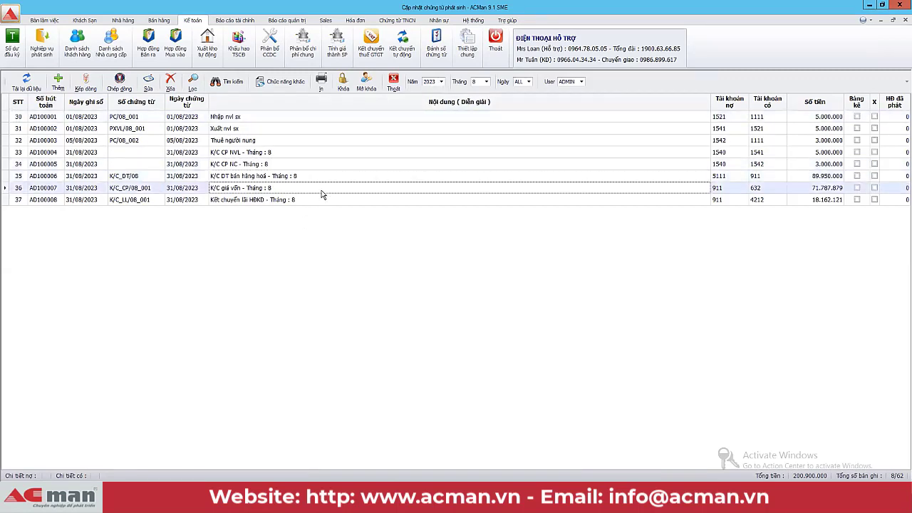
{"action": "left_click", "coordinate": [323, 201]}
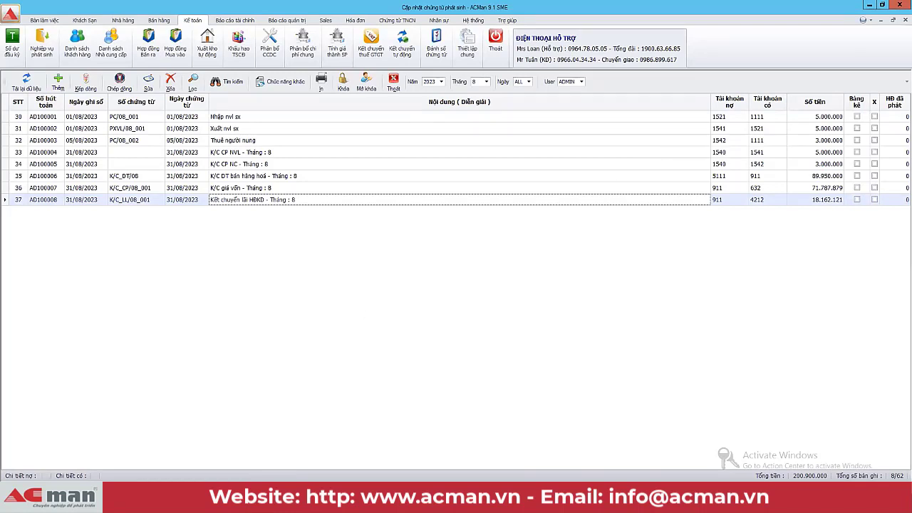
{"action": "left_click", "coordinate": [220, 460]}
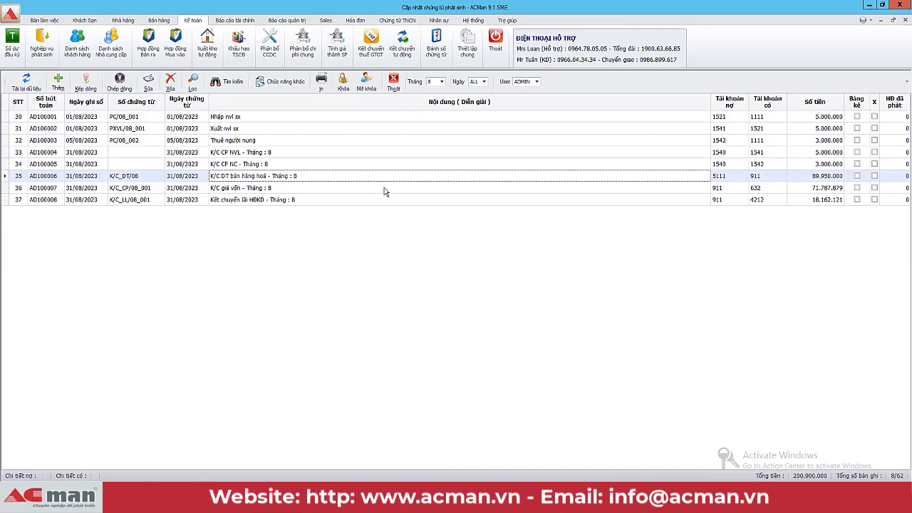
{"action": "left_click", "coordinate": [472, 20]}
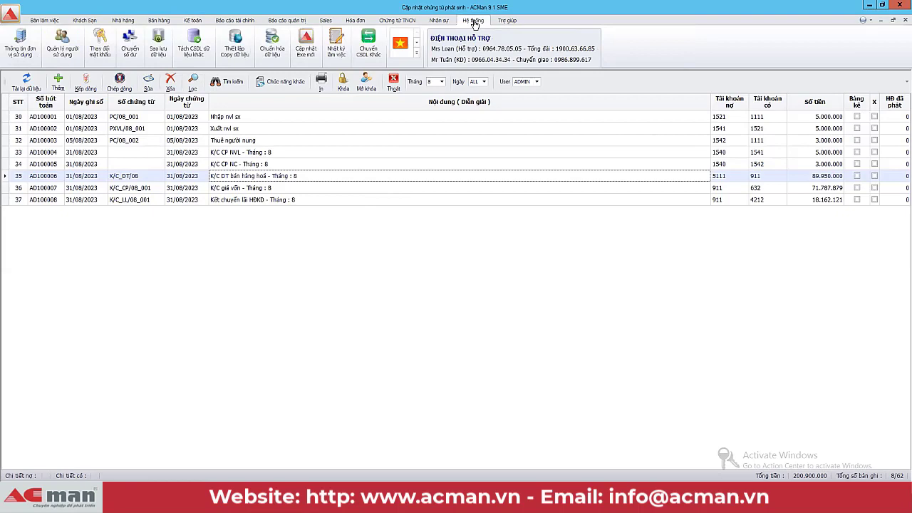
Step: In the database connection settings, try the online server connection, then return to offline
{"action": "left_click", "coordinate": [369, 44]}
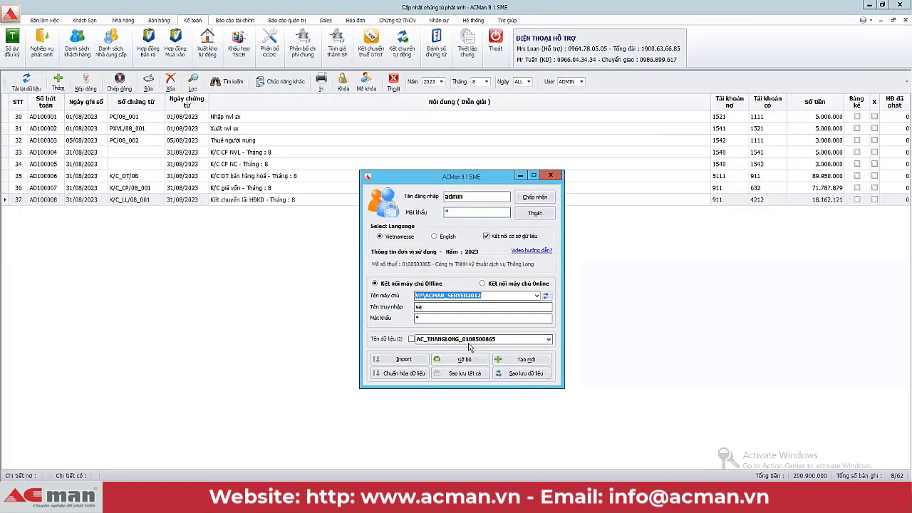
{"action": "left_click", "coordinate": [548, 339]}
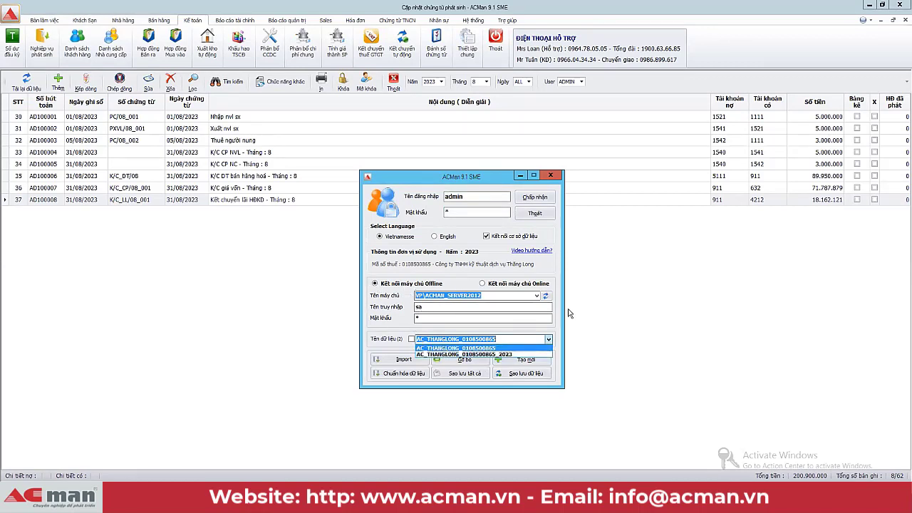
{"action": "left_click", "coordinate": [483, 285]}
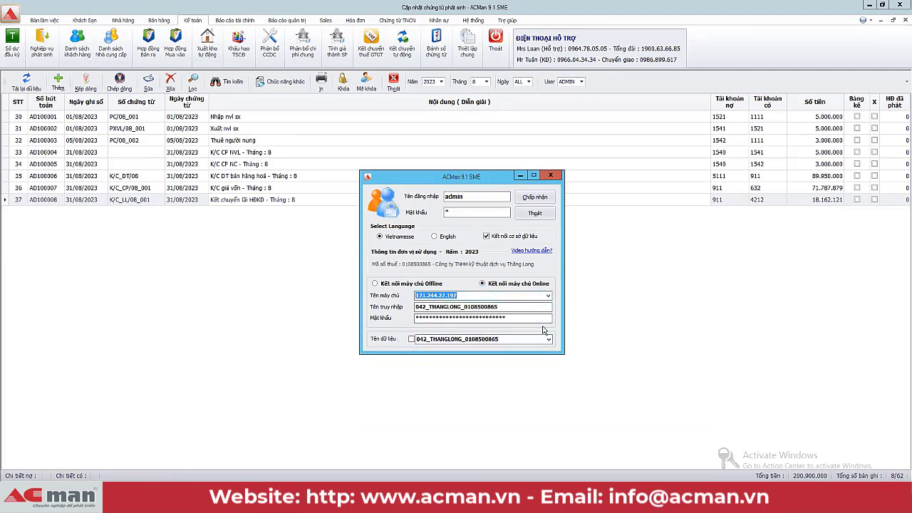
{"action": "left_click", "coordinate": [521, 306]}
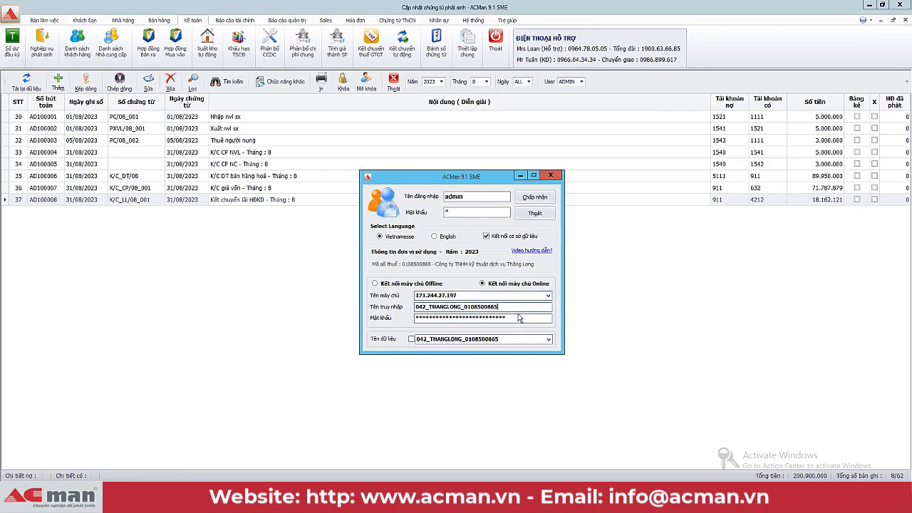
{"action": "left_click", "coordinate": [519, 317]}
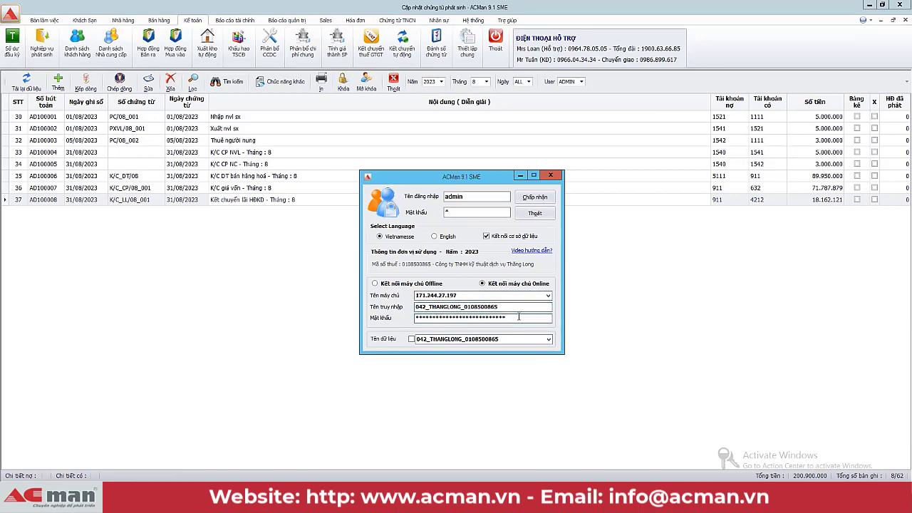
{"action": "left_click", "coordinate": [375, 283]}
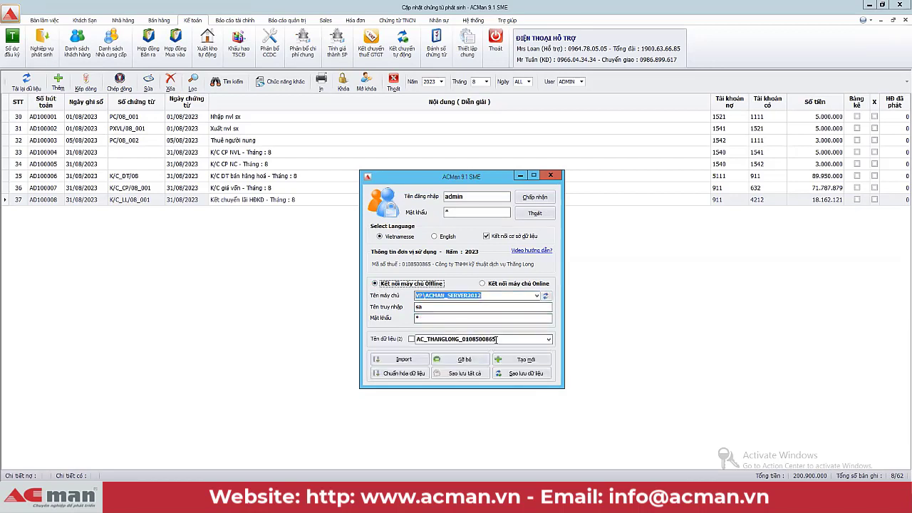
Step: Switch the selected database from 2023 back to the original and bring up the login window
{"action": "left_click", "coordinate": [548, 339]}
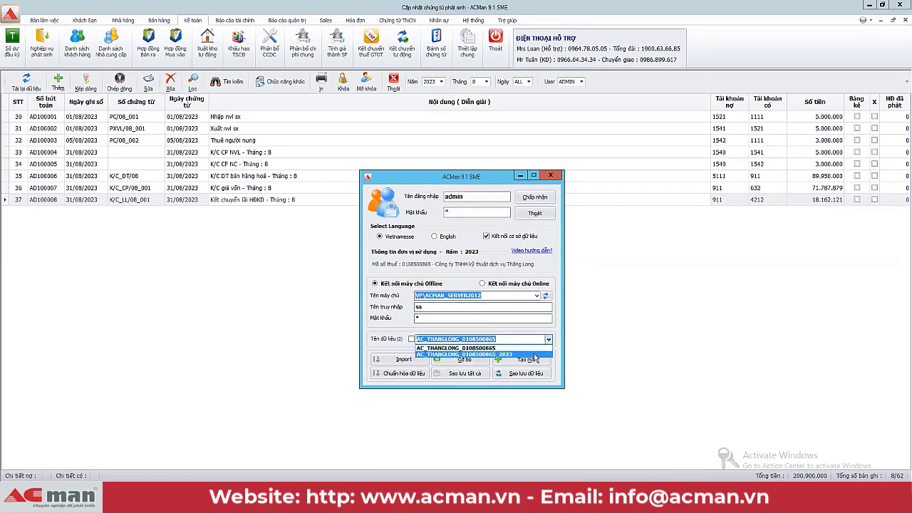
{"action": "left_click", "coordinate": [520, 354]}
{"action": "left_click", "coordinate": [547, 340]}
{"action": "left_click", "coordinate": [501, 349]}
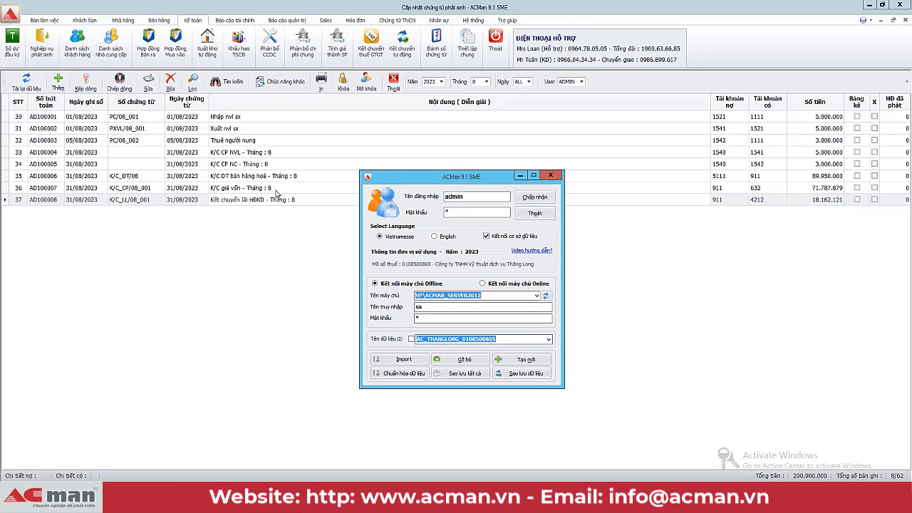
{"action": "left_click", "coordinate": [275, 190]}
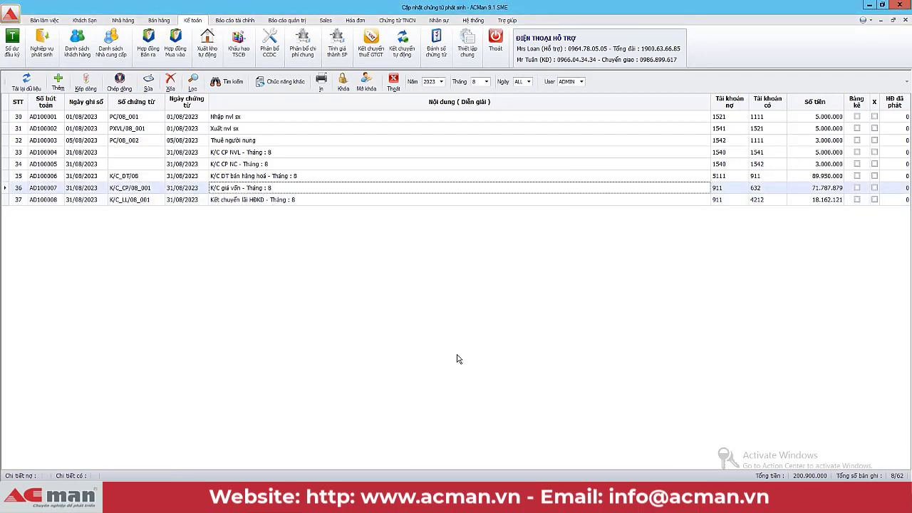
{"action": "left_click", "coordinate": [311, 454]}
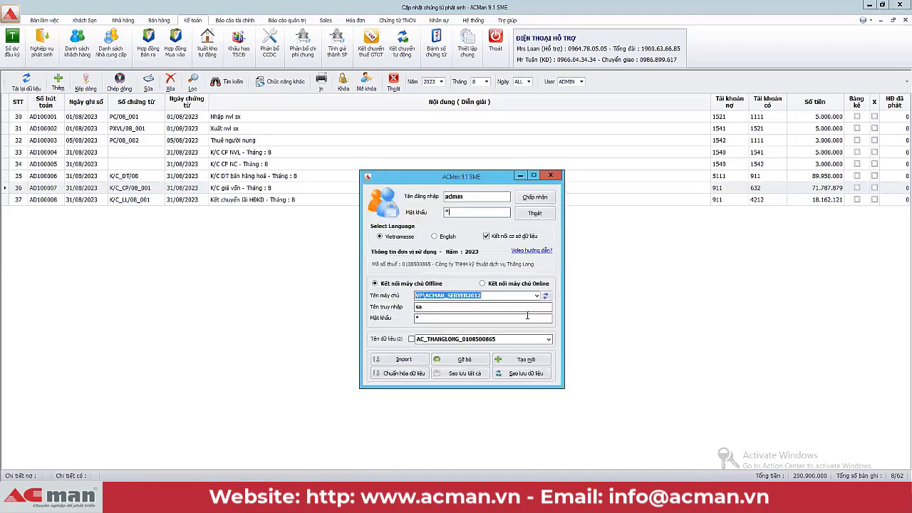
Step: Open the new-database form and paste in the company name copied from the unit information
{"action": "left_click", "coordinate": [527, 364]}
{"action": "left_click", "coordinate": [460, 265]}
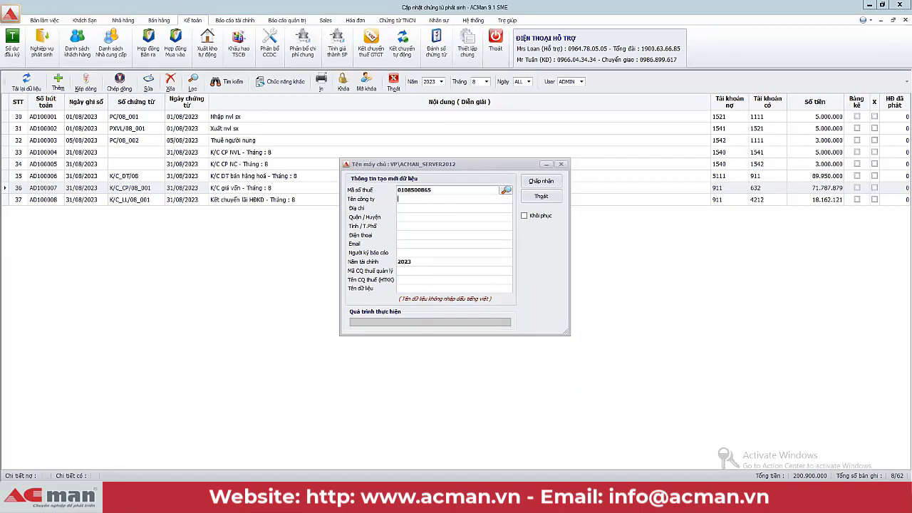
{"action": "left_click", "coordinate": [472, 20]}
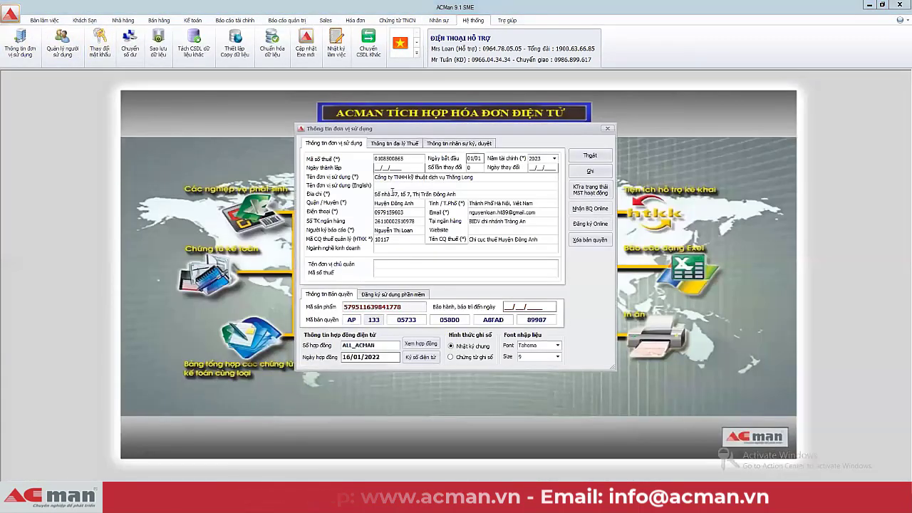
{"action": "triple_click", "coordinate": [402, 178]}
{"action": "key", "text": "ctrl+c"}
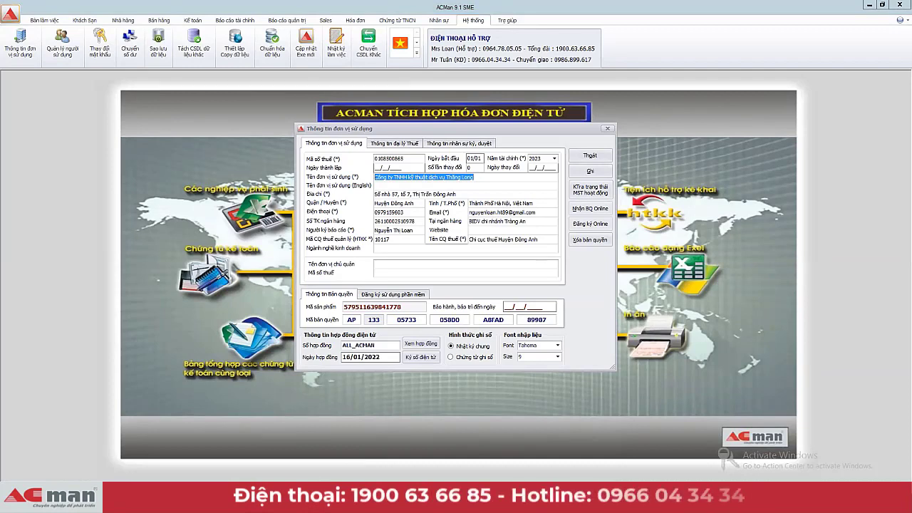
{"action": "left_click", "coordinate": [256, 500]}
{"action": "left_click", "coordinate": [258, 456]}
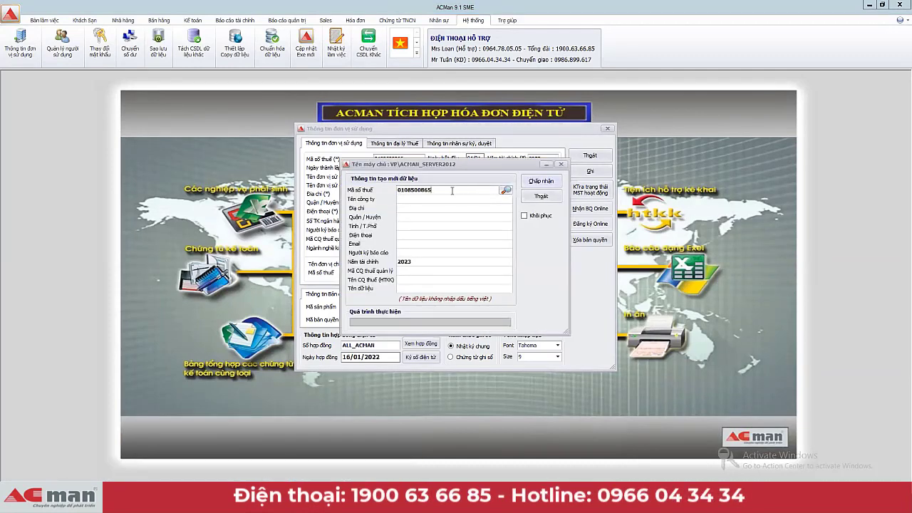
{"action": "key", "text": "ctrl+v"}
Step: Copy the company address, district and province from the unit information into the new-database form
{"action": "left_click_drag", "start_coordinate": [468, 167], "coordinate": [605, 310]}
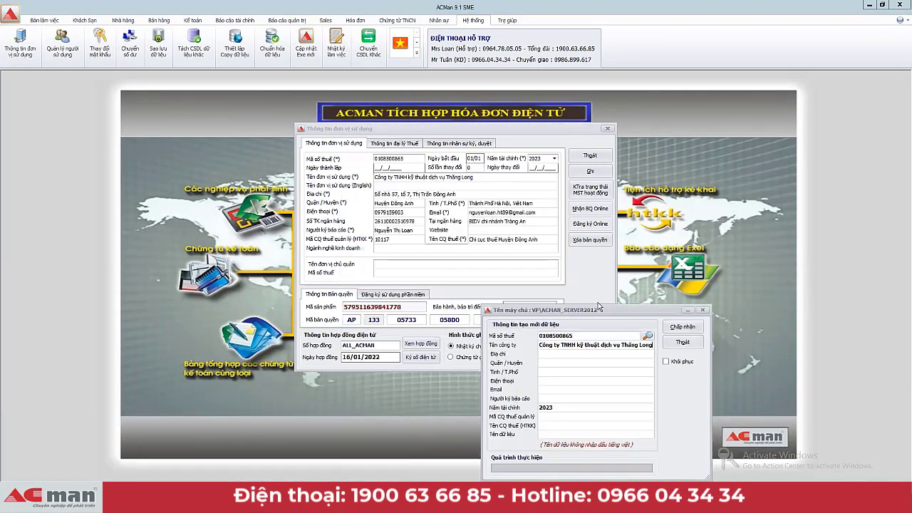
{"action": "left_click", "coordinate": [223, 198]}
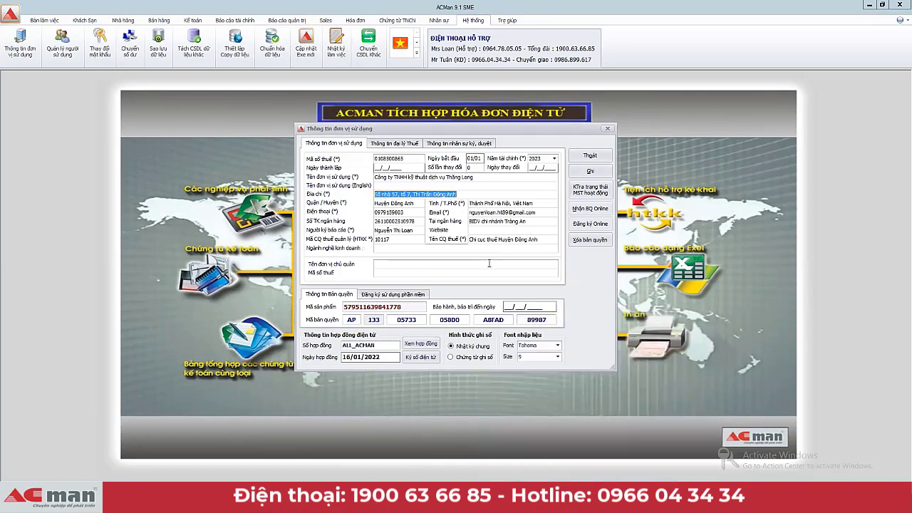
{"action": "left_click", "coordinate": [258, 498]}
{"action": "left_click", "coordinate": [270, 456]}
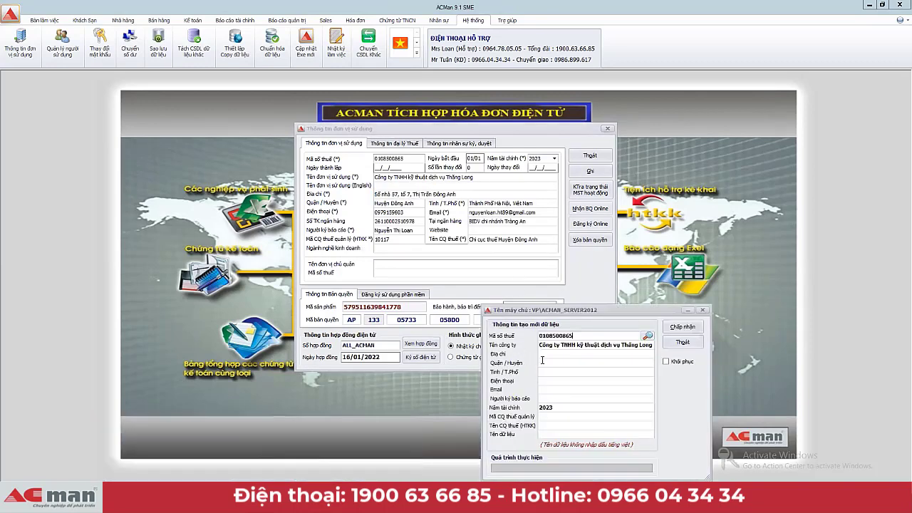
{"action": "left_click", "coordinate": [428, 203]}
{"action": "key", "text": "ctrl+c"}
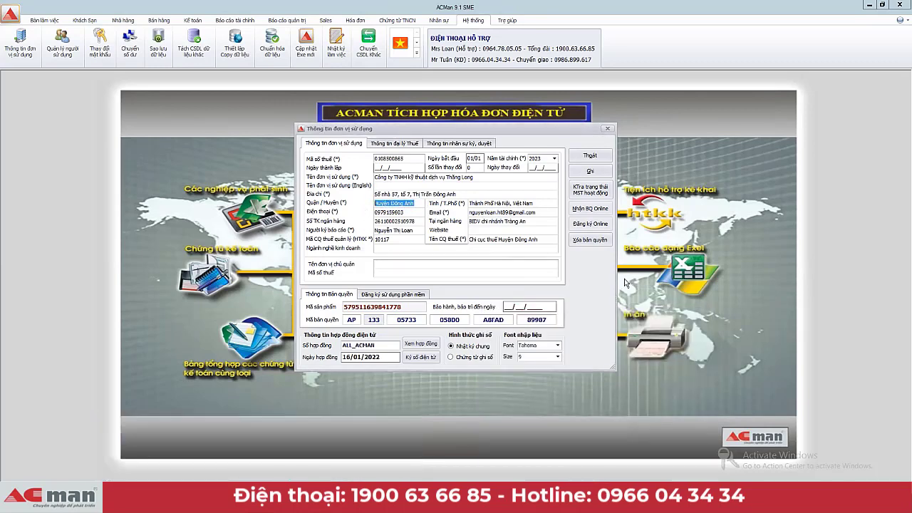
{"action": "left_click", "coordinate": [270, 456]}
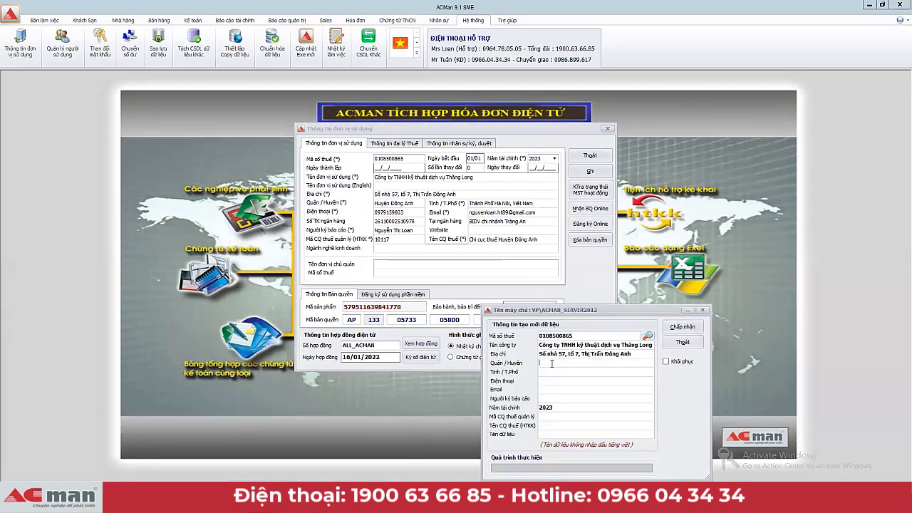
{"action": "key", "text": "ctrl+v"}
{"action": "left_click", "coordinate": [470, 205]}
{"action": "key", "text": "ctrl+c"}
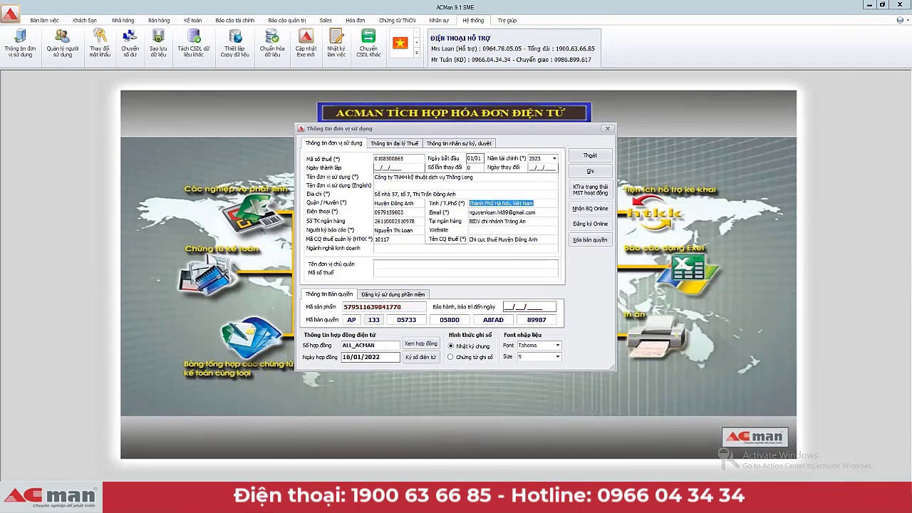
{"action": "left_click", "coordinate": [269, 456]}
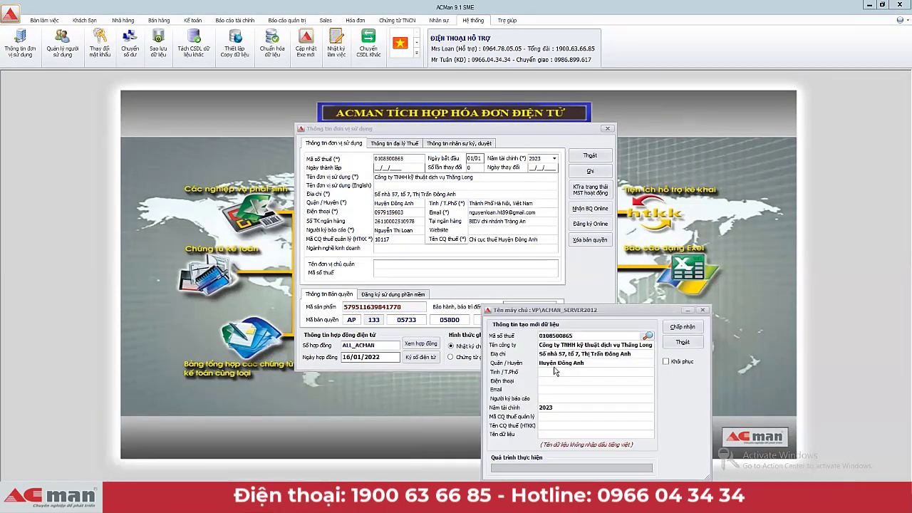
{"action": "left_click", "coordinate": [550, 372]}
{"action": "key", "text": "ctrl+v"}
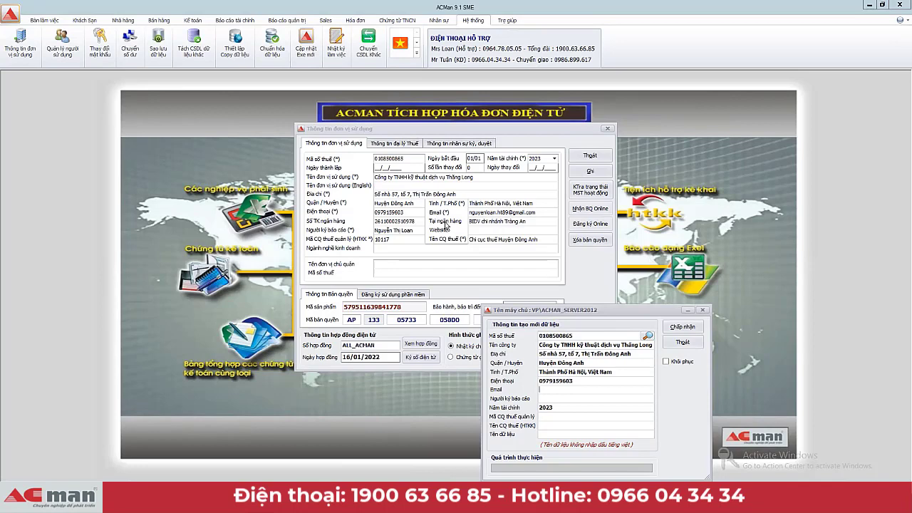
Step: Paste the email and tax office details into the new-database form
{"action": "left_click", "coordinate": [541, 218]}
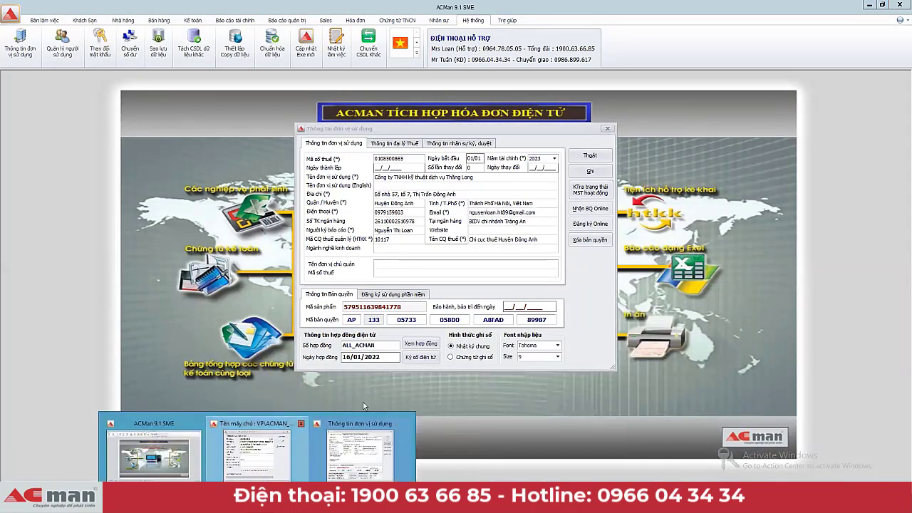
{"action": "left_click", "coordinate": [363, 434]}
{"action": "left_click", "coordinate": [543, 398]}
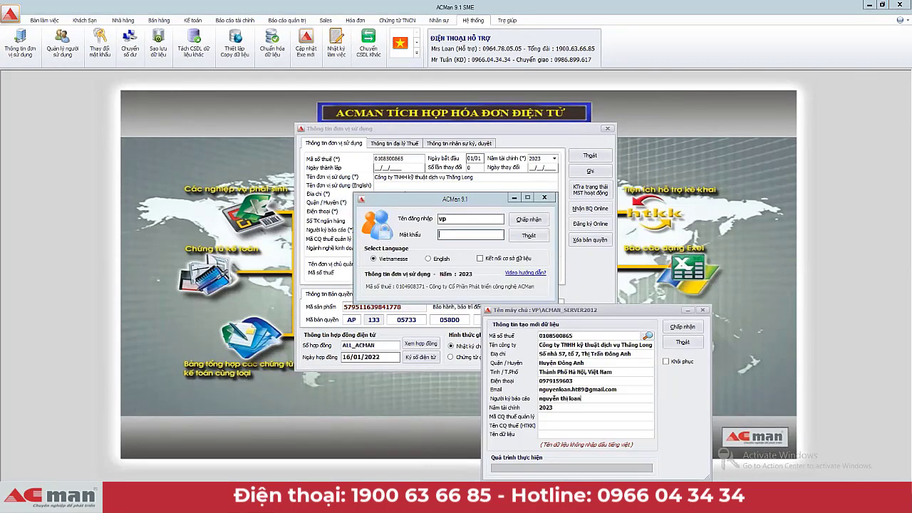
{"action": "left_click", "coordinate": [543, 198]}
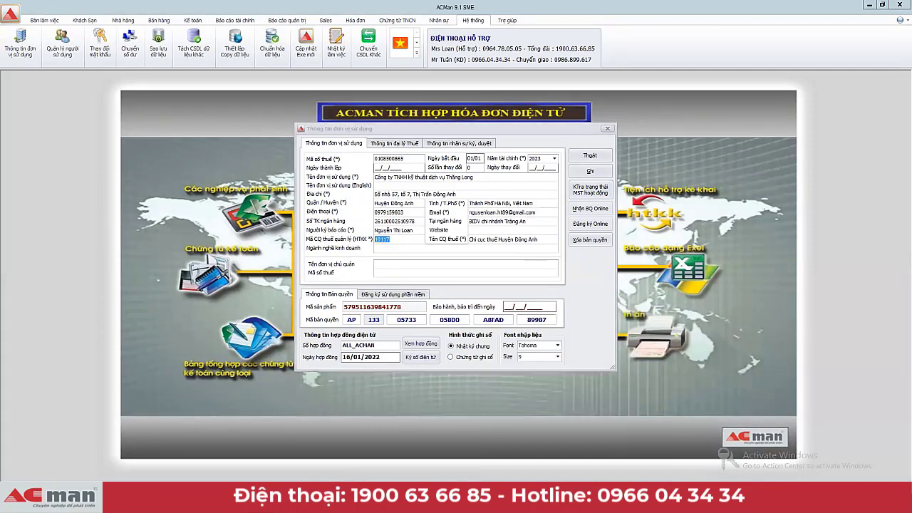
{"action": "left_click", "coordinate": [265, 471]}
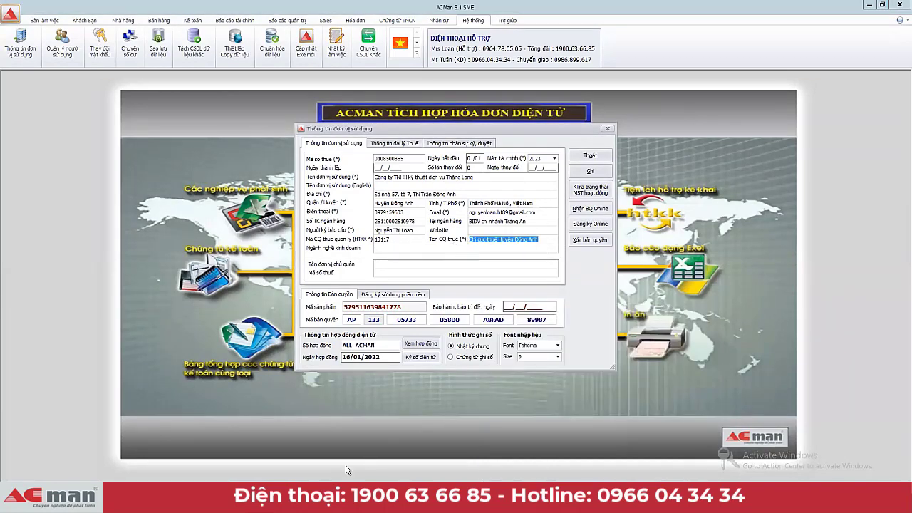
{"action": "left_click", "coordinate": [265, 471]}
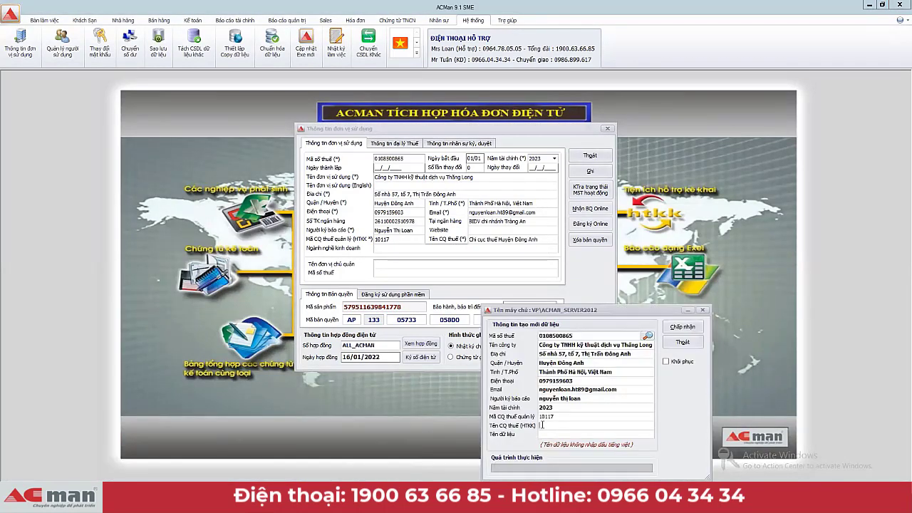
{"action": "type", "text": "Chi cục thuế Huyện Đông Anh"}
{"action": "left_click", "coordinate": [544, 434]}
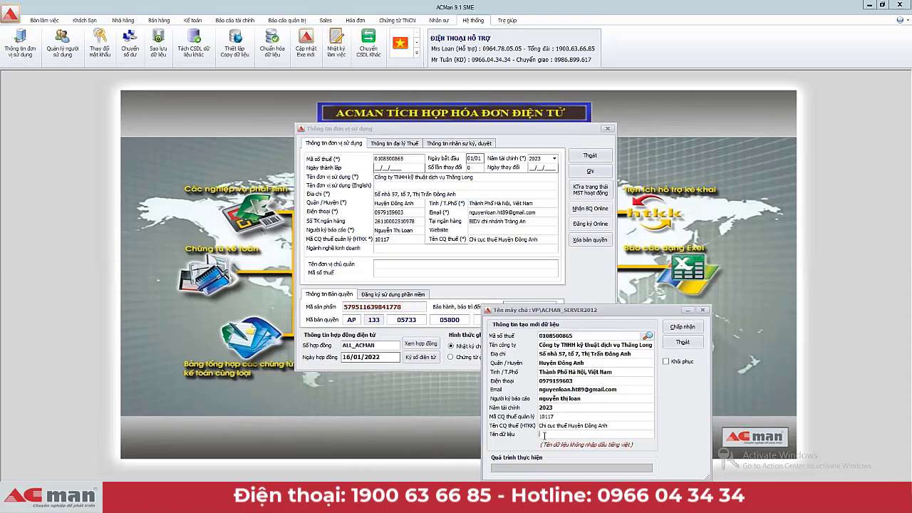
Step: Name the database AC_ plus the company tax code and create it
{"action": "type", "text": "AC_"}
{"action": "double_click", "coordinate": [570, 335]}
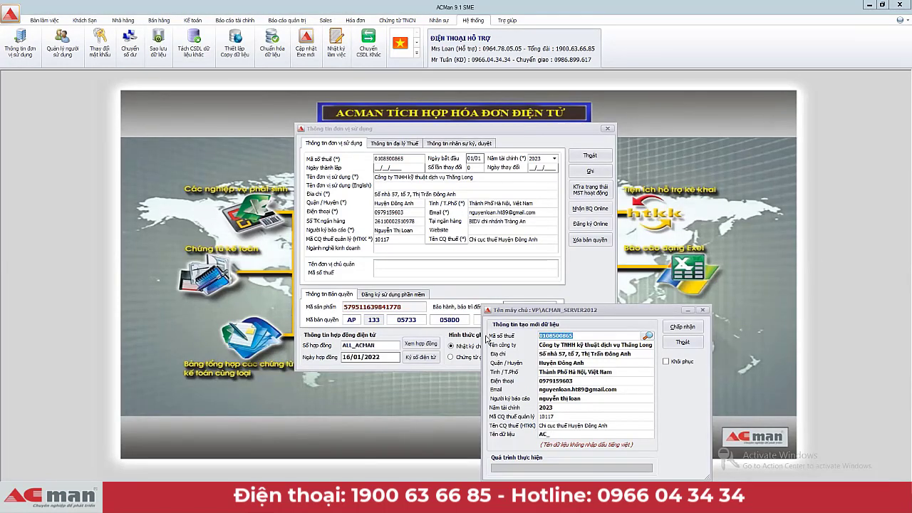
{"action": "key", "text": "ctrl+c"}
{"action": "left_click", "coordinate": [559, 434]}
{"action": "key", "text": "ctrl+v"}
{"action": "left_click", "coordinate": [691, 327]}
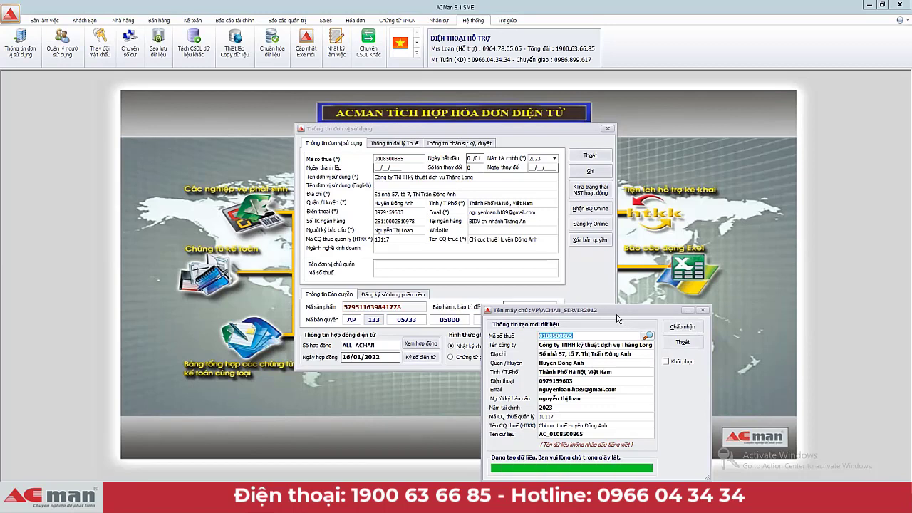
Step: Log into the new tax-code-named database, accept the licence notice, and check its unit information
{"action": "left_click", "coordinate": [514, 286]}
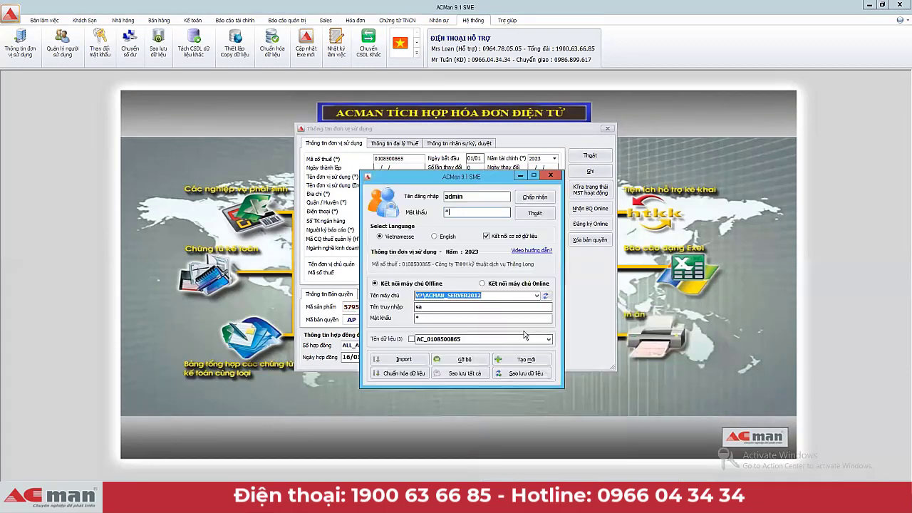
{"action": "left_click", "coordinate": [535, 199]}
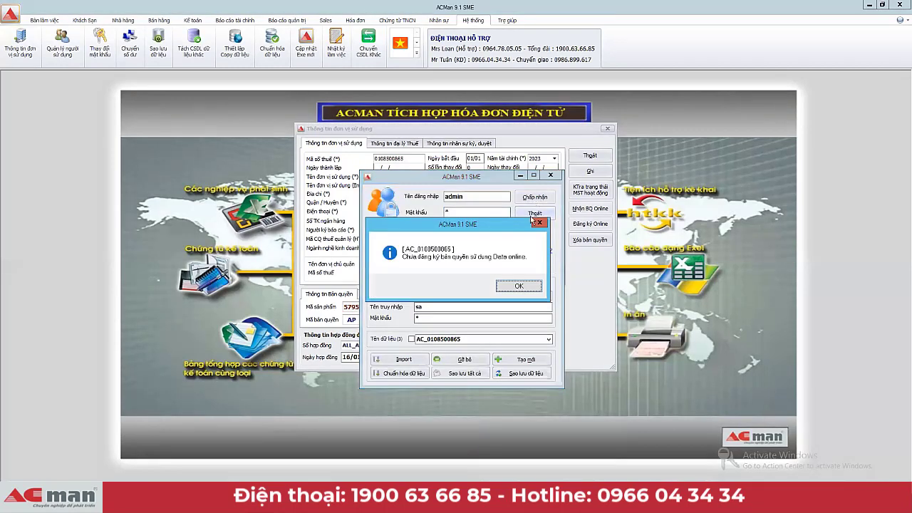
{"action": "left_click", "coordinate": [520, 286]}
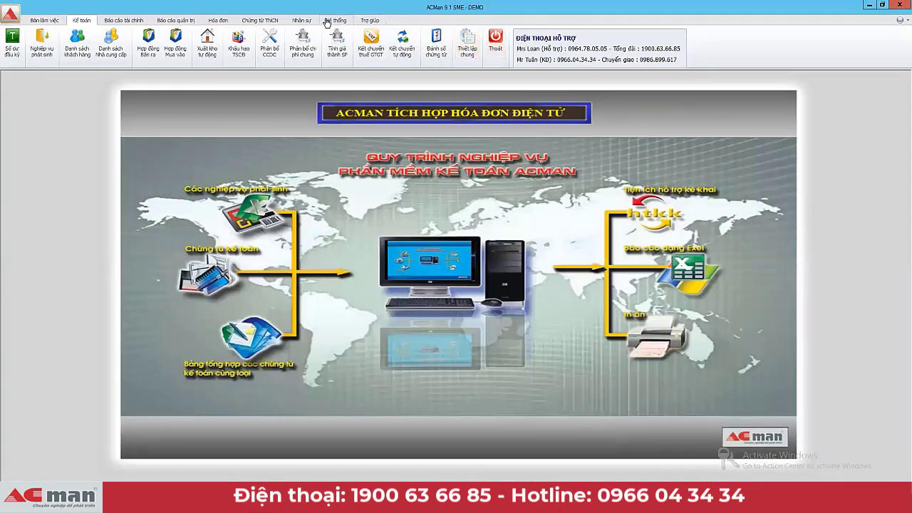
{"action": "left_click", "coordinate": [335, 19]}
{"action": "left_click", "coordinate": [20, 44]}
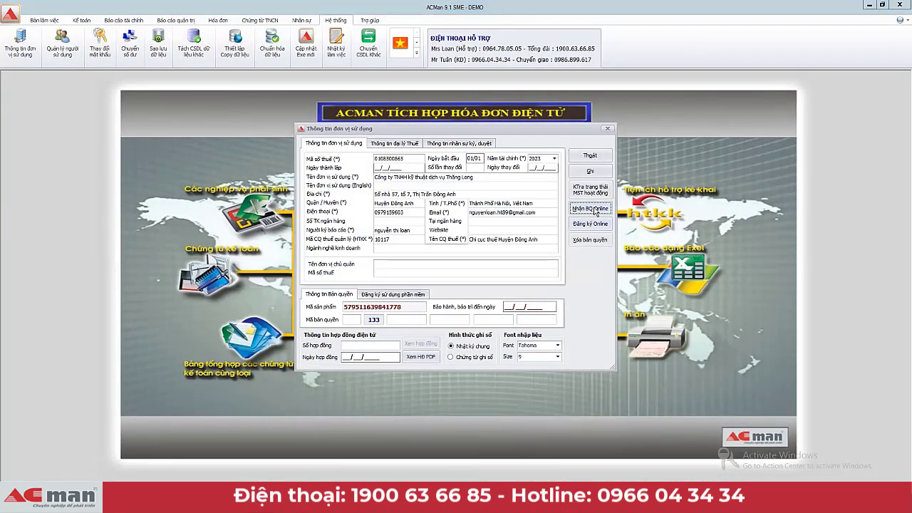
{"action": "left_click", "coordinate": [589, 156]}
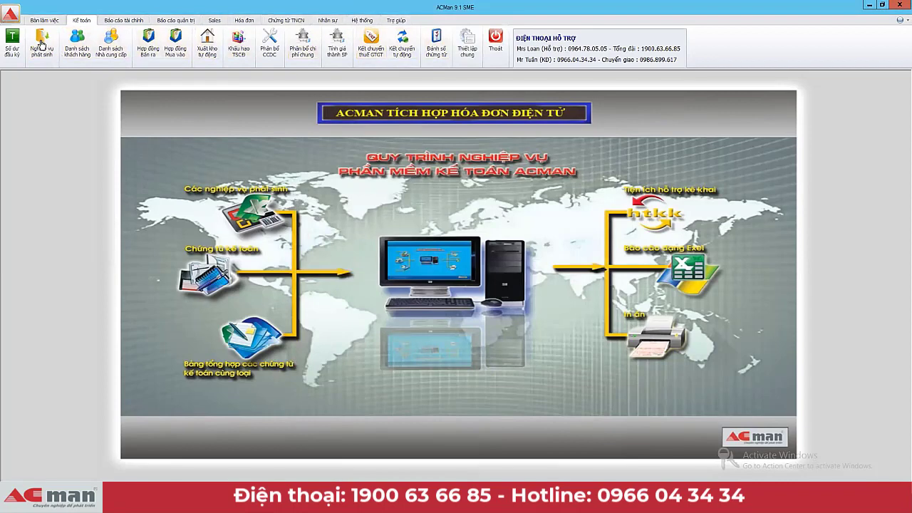
{"action": "left_click", "coordinate": [11, 57]}
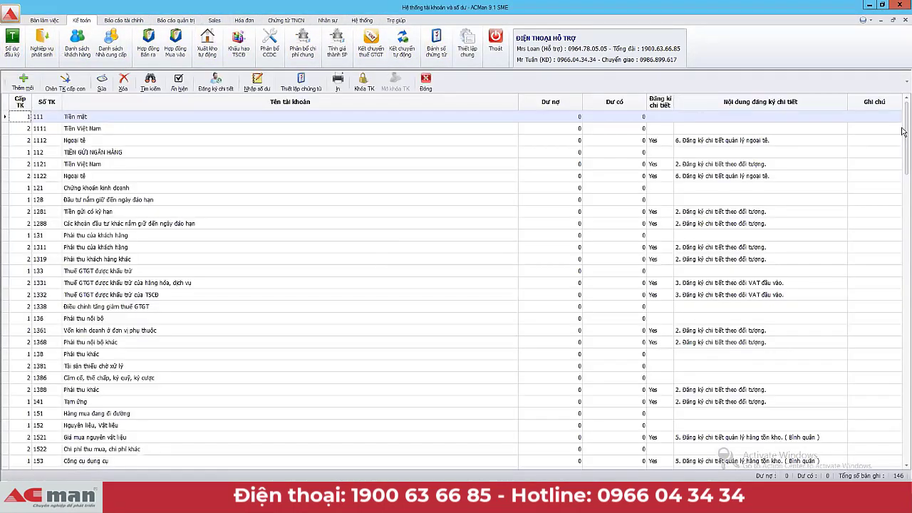
Step: Scroll the account grid, select account 131, and confirm every opening balance is 0
{"action": "mouse_move", "coordinate": [902, 131]}
{"action": "left_mouse_down"}
{"action": "mouse_move", "coordinate": [893, 440]}
{"action": "mouse_move", "coordinate": [902, 148]}
{"action": "left_mouse_up"}
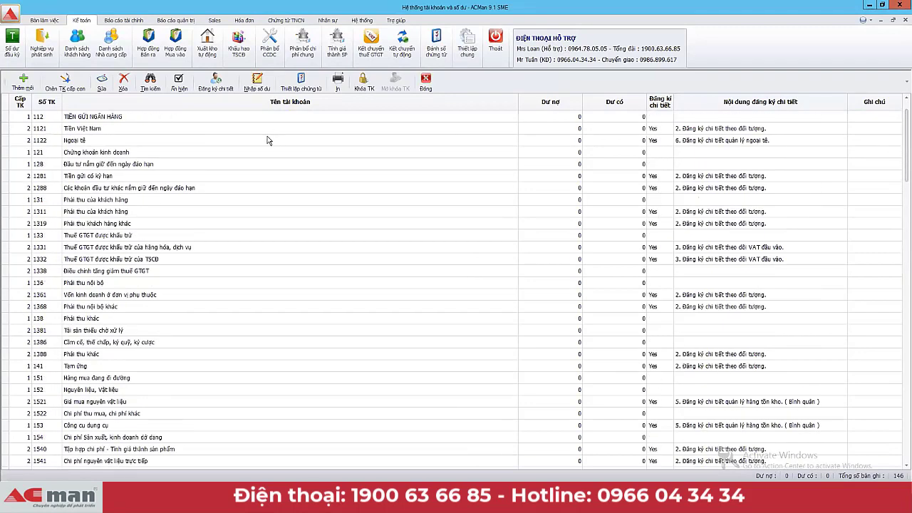
{"action": "scroll", "coordinate": [349, 201], "scroll_direction": "up", "scroll_amount": 1}
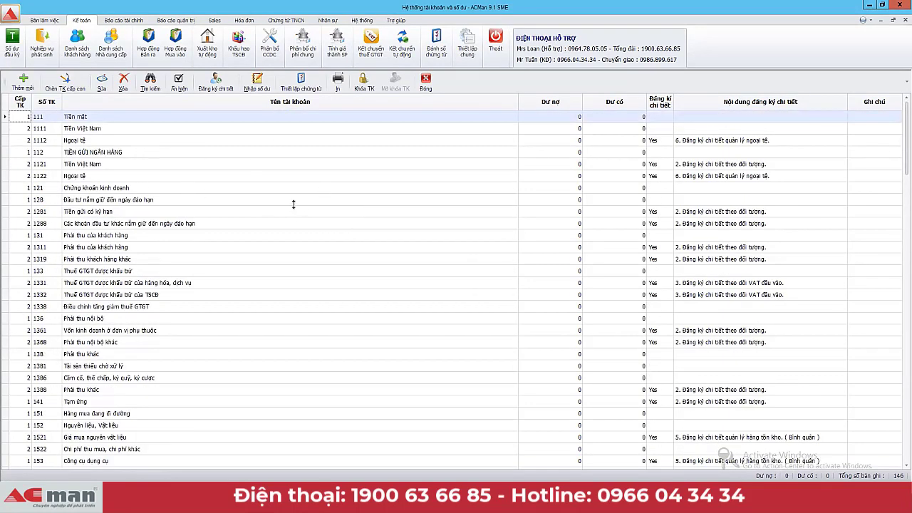
{"action": "left_click", "coordinate": [322, 236]}
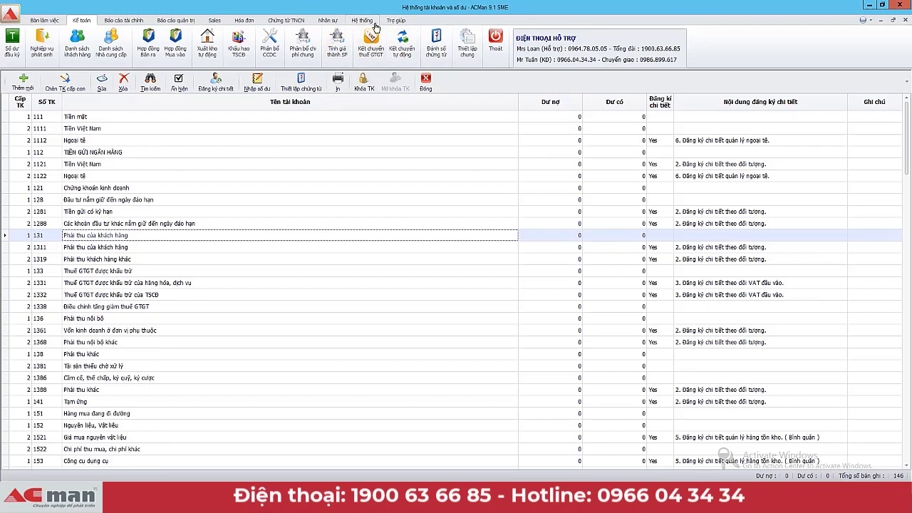
{"action": "left_click", "coordinate": [365, 23]}
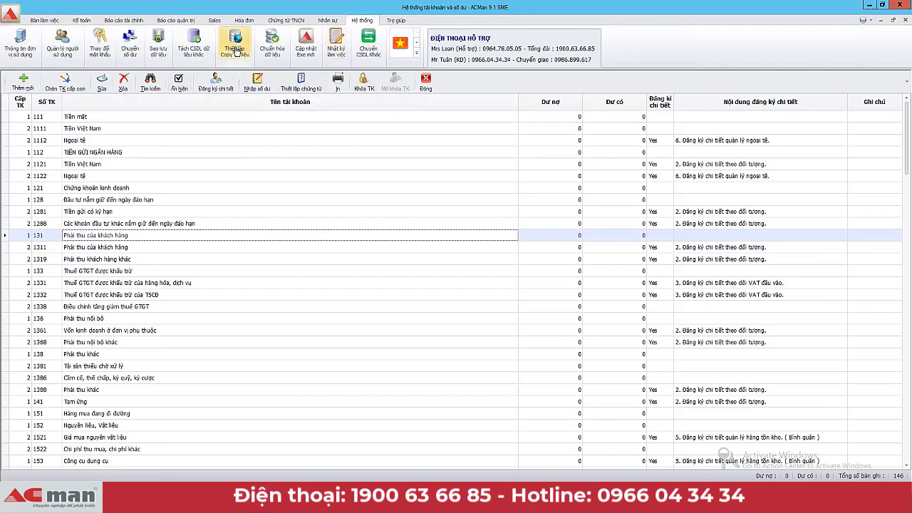
{"action": "left_click", "coordinate": [236, 52]}
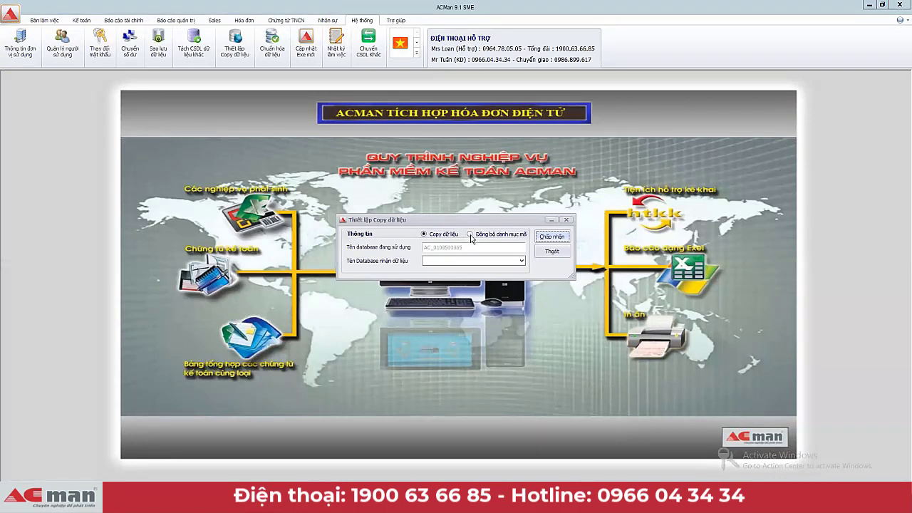
{"action": "left_click", "coordinate": [471, 235]}
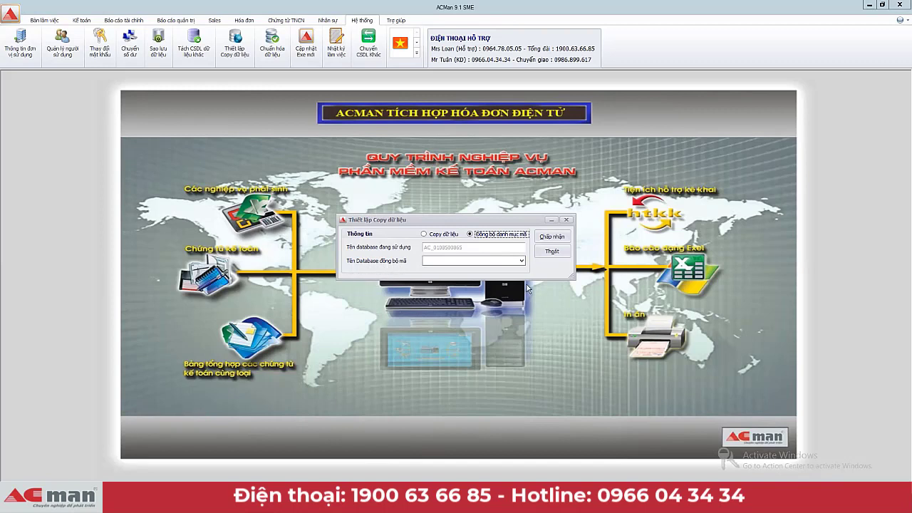
{"action": "left_click", "coordinate": [522, 262]}
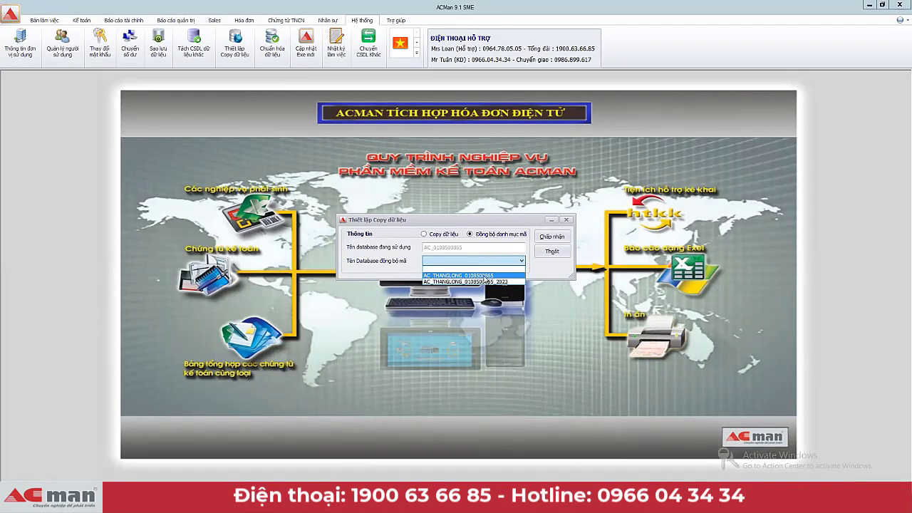
{"action": "left_click", "coordinate": [485, 276]}
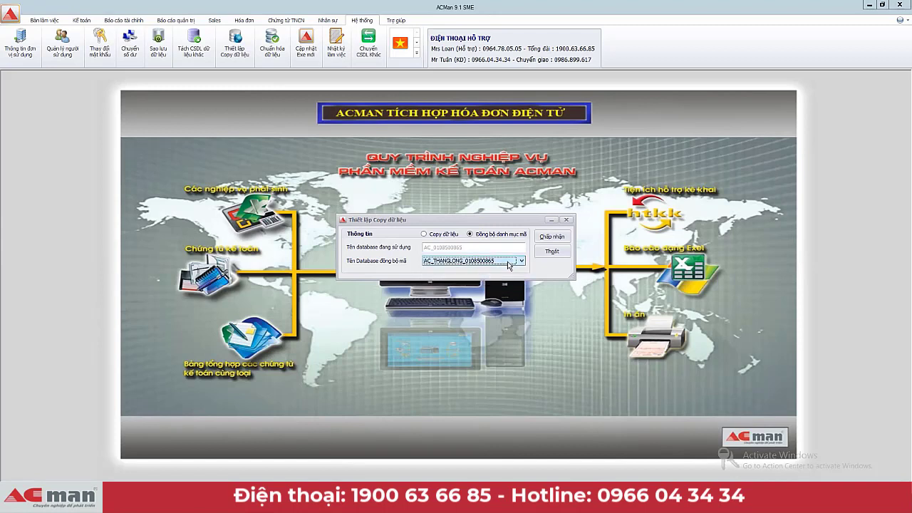
{"action": "left_click", "coordinate": [522, 262]}
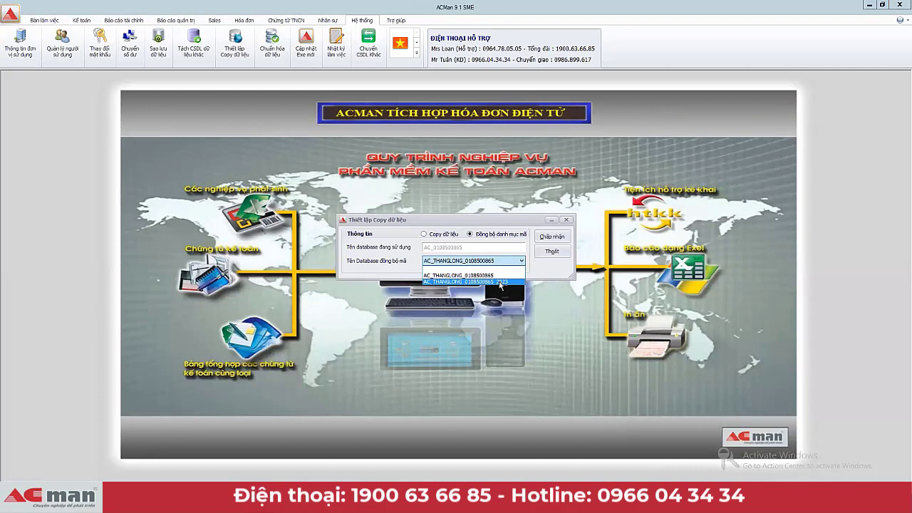
{"action": "left_click", "coordinate": [503, 283]}
{"action": "left_click", "coordinate": [521, 263]}
{"action": "left_click", "coordinate": [488, 274]}
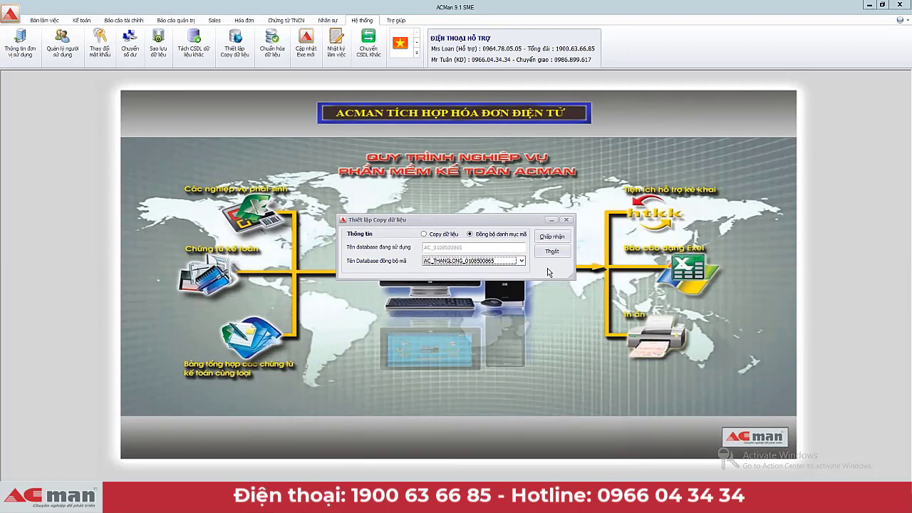
{"action": "left_click", "coordinate": [551, 237]}
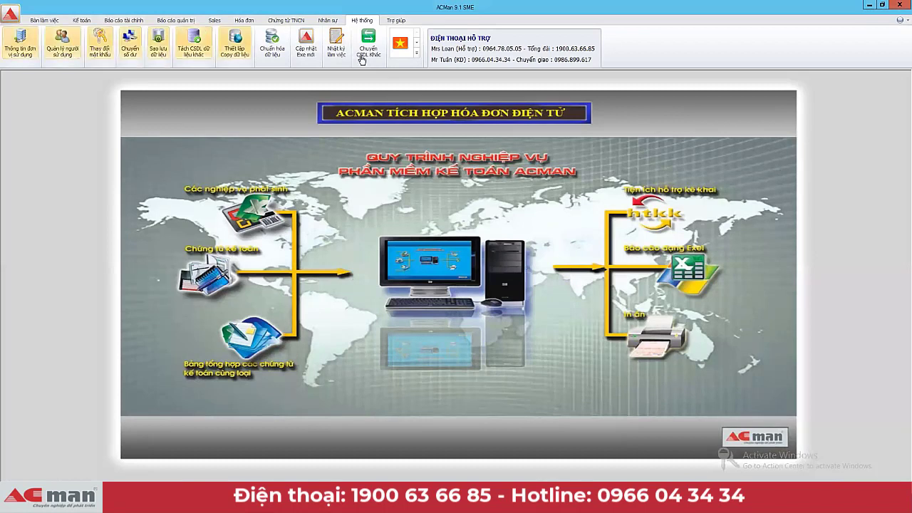
Step: Open account 1311 Phải thu của khách hàng's detail list and choose group Nhóm 01
{"action": "left_click", "coordinate": [81, 20]}
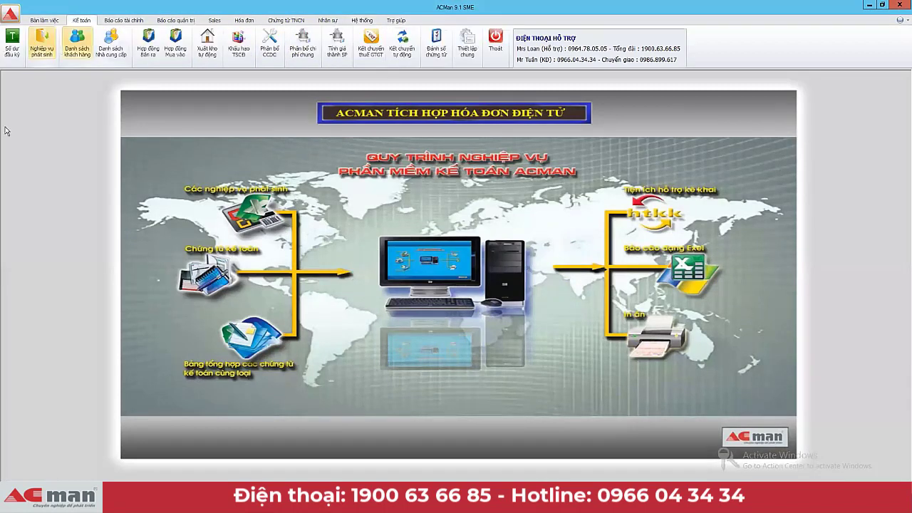
{"action": "left_click", "coordinate": [14, 54]}
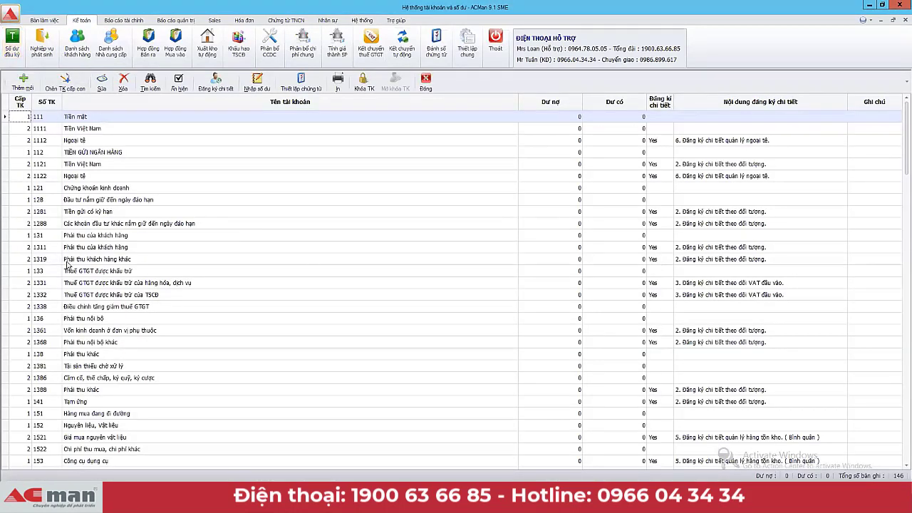
{"action": "left_click", "coordinate": [10, 251]}
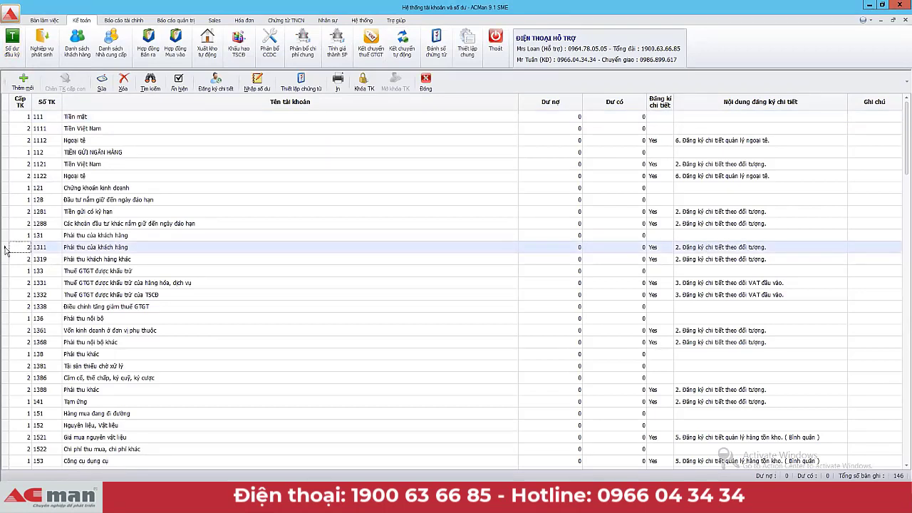
{"action": "double_click", "coordinate": [50, 248]}
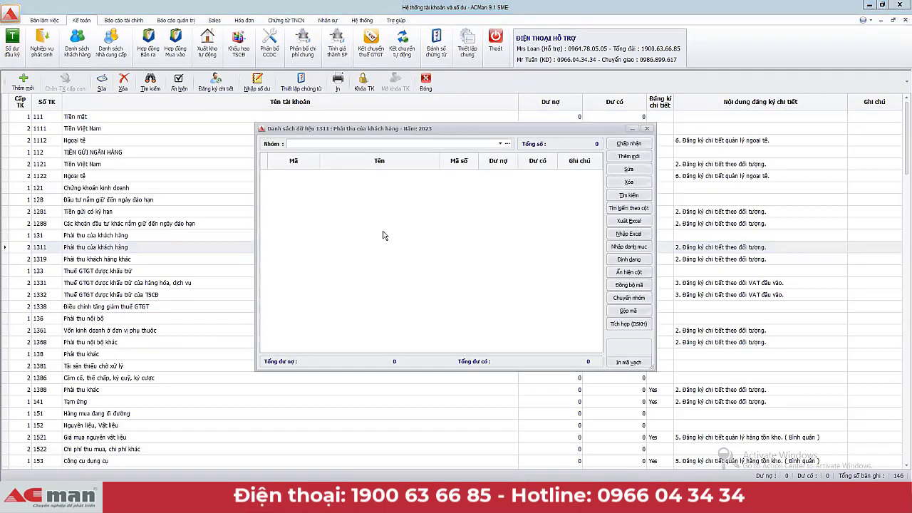
{"action": "left_click", "coordinate": [500, 143]}
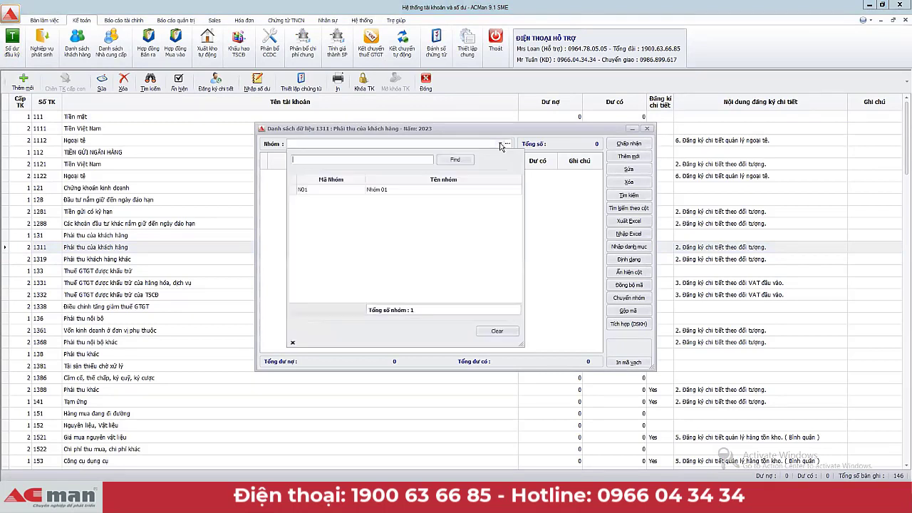
{"action": "left_click", "coordinate": [412, 190]}
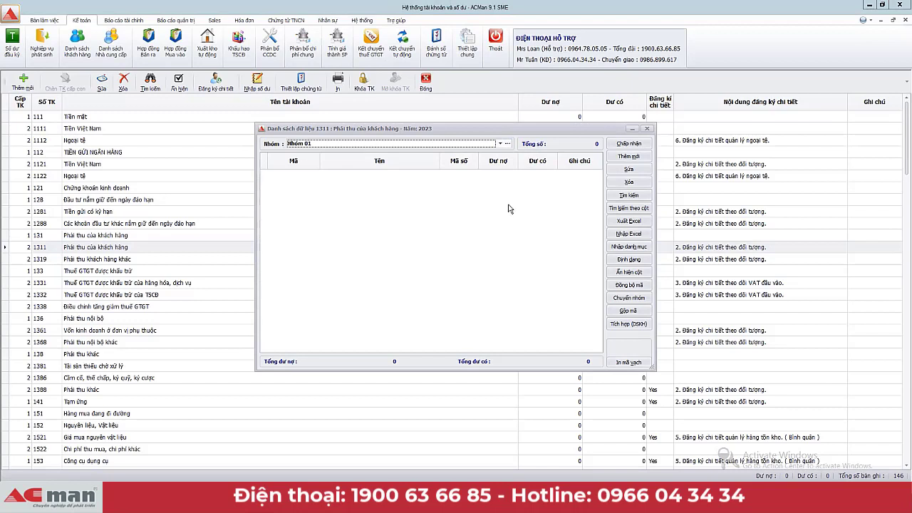
Step: Import all 79 companies from the synchronized database into the 1311 list
{"action": "left_click", "coordinate": [626, 248]}
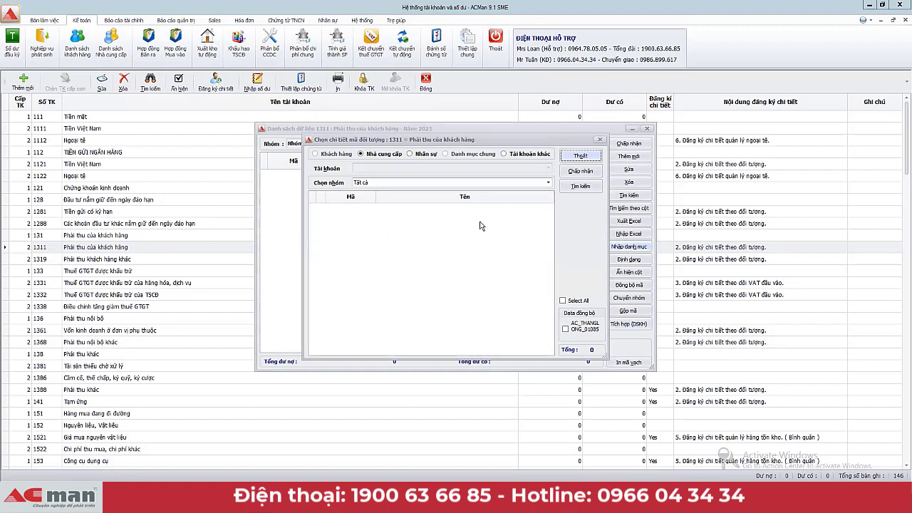
{"action": "left_click", "coordinate": [548, 183]}
{"action": "left_click", "coordinate": [548, 184]}
{"action": "left_click", "coordinate": [565, 330]}
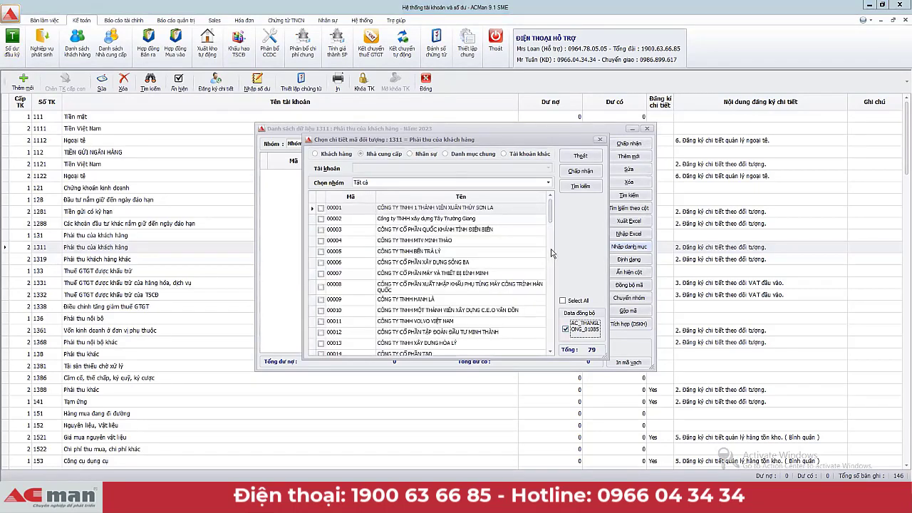
{"action": "left_click_drag", "start_coordinate": [550, 218], "coordinate": [548, 354]}
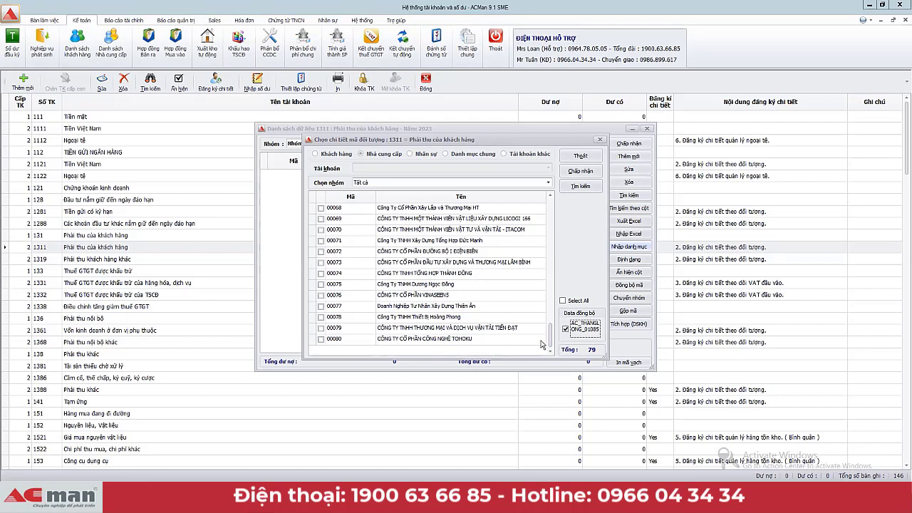
{"action": "scroll", "coordinate": [550, 347], "scroll_direction": "up", "scroll_amount": 2}
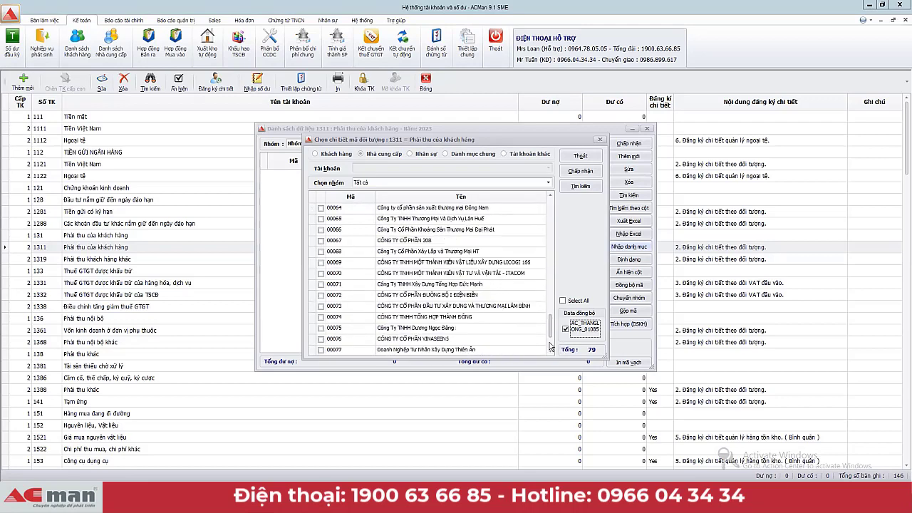
{"action": "scroll", "coordinate": [549, 347], "scroll_direction": "down", "scroll_amount": 2}
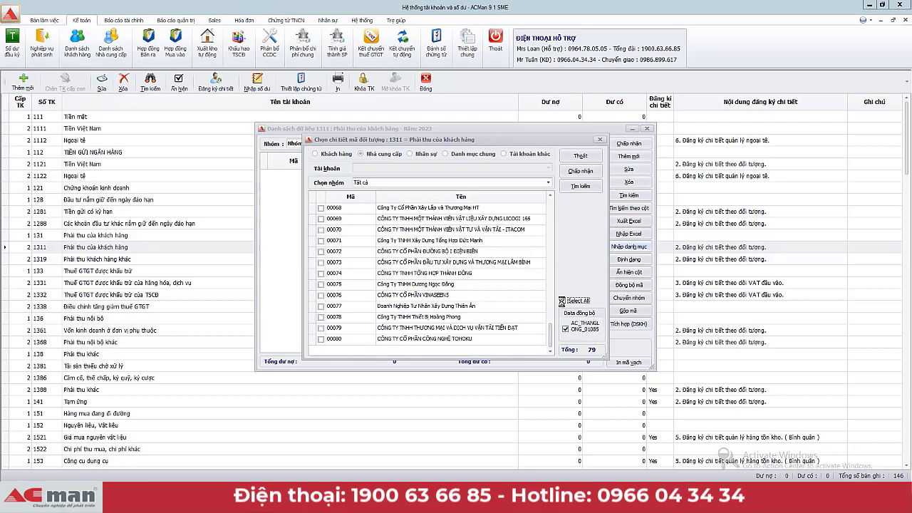
{"action": "left_click", "coordinate": [562, 302]}
{"action": "left_click_drag", "start_coordinate": [553, 347], "coordinate": [548, 371]}
{"action": "left_click_drag", "start_coordinate": [553, 343], "coordinate": [550, 206]}
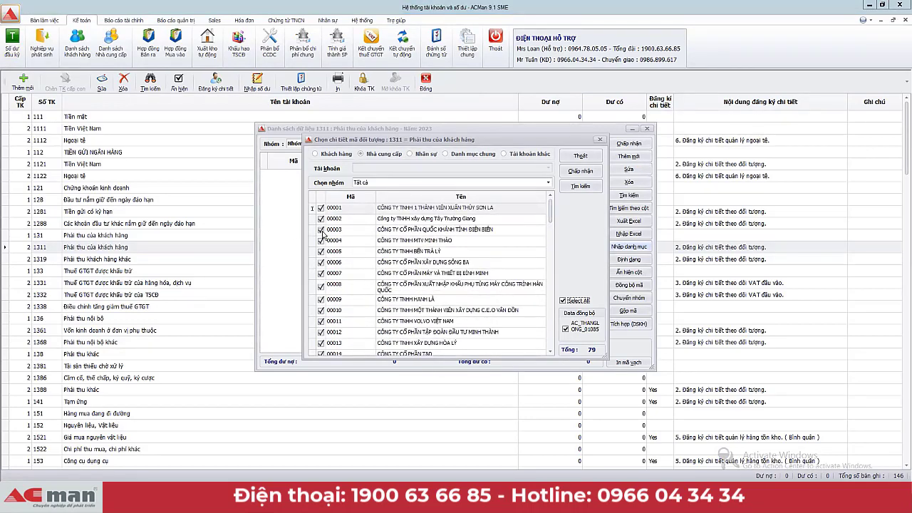
{"action": "left_click", "coordinate": [583, 175]}
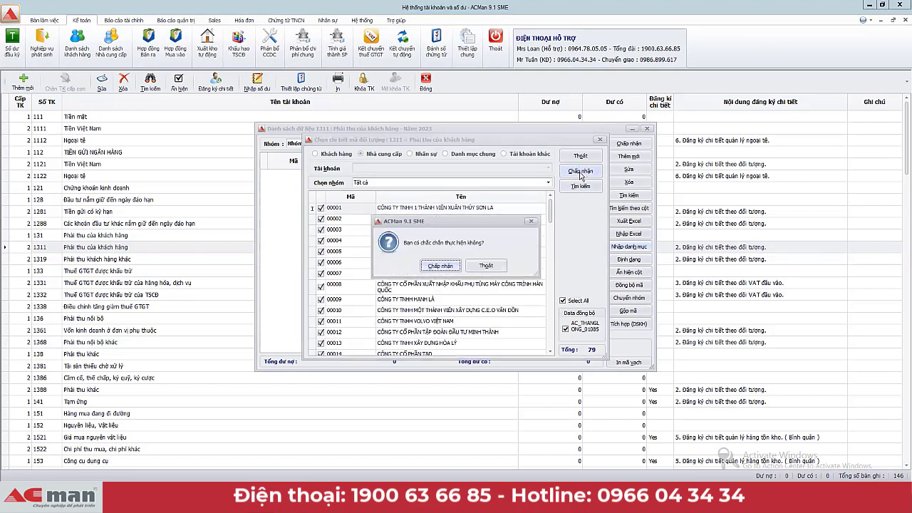
{"action": "left_click", "coordinate": [444, 270]}
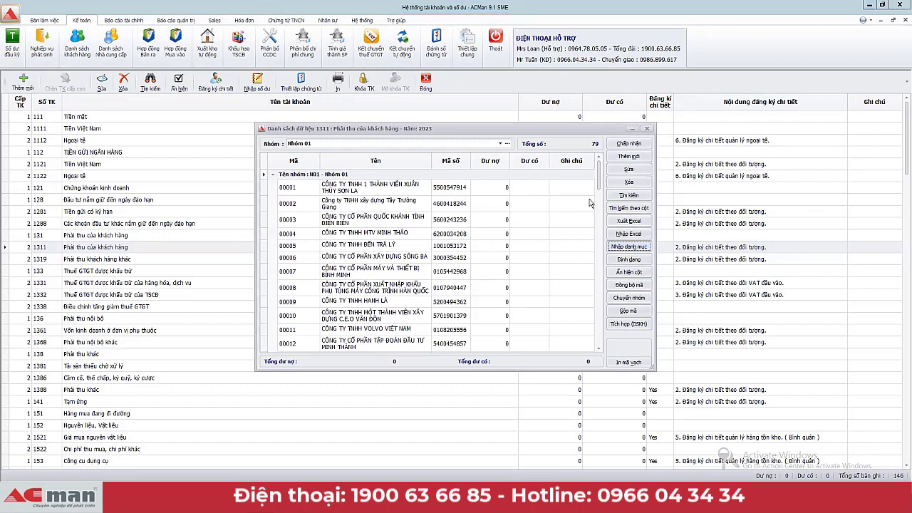
Step: Review the imported 1311 entries, including 00074, then close the detail list
{"action": "left_click_drag", "start_coordinate": [598, 177], "coordinate": [594, 335]}
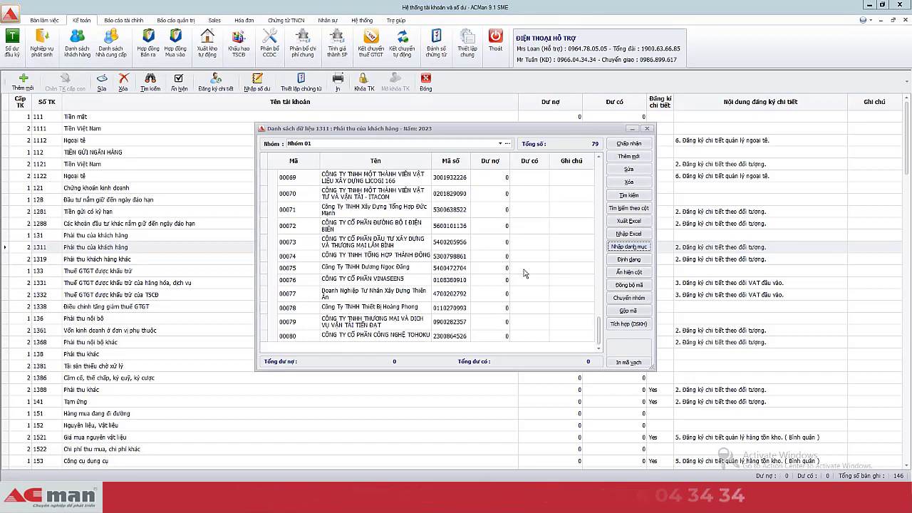
{"action": "left_click", "coordinate": [408, 227]}
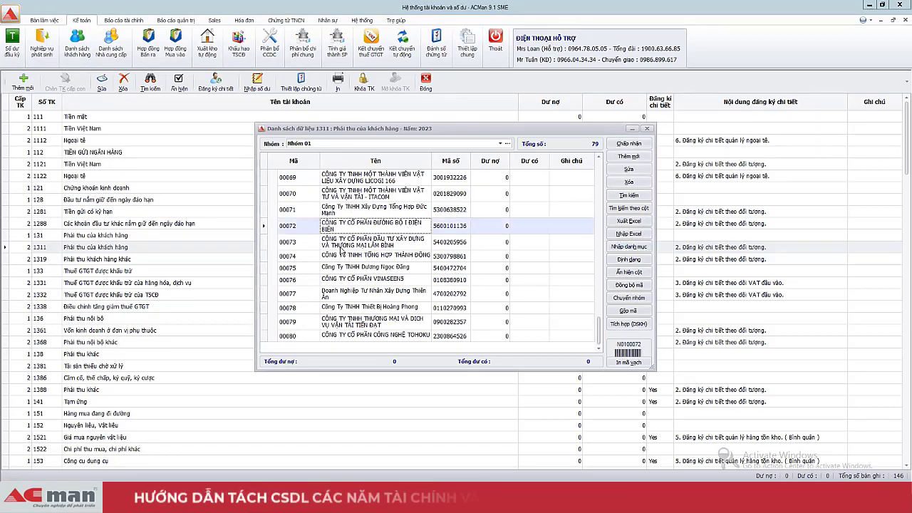
{"action": "key", "text": "Down"}
{"action": "key", "text": "Down"}
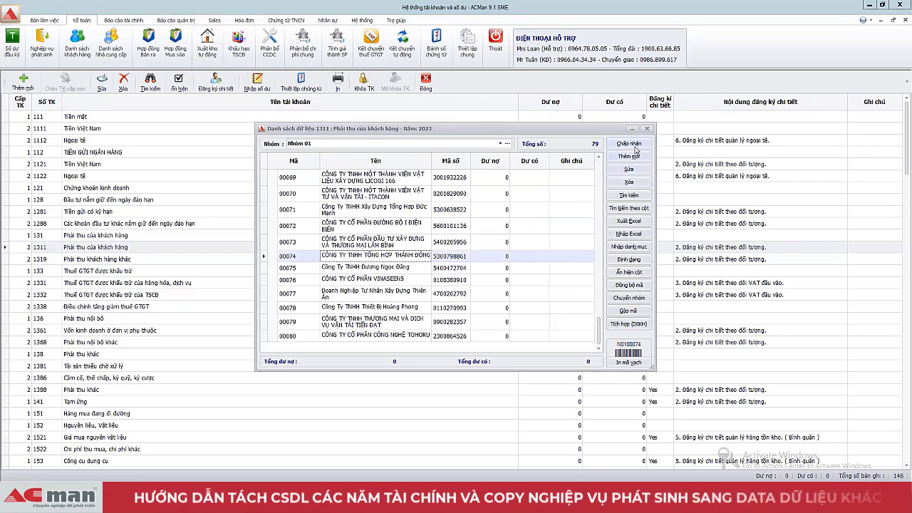
{"action": "left_click", "coordinate": [629, 144]}
{"action": "left_click", "coordinate": [498, 249]}
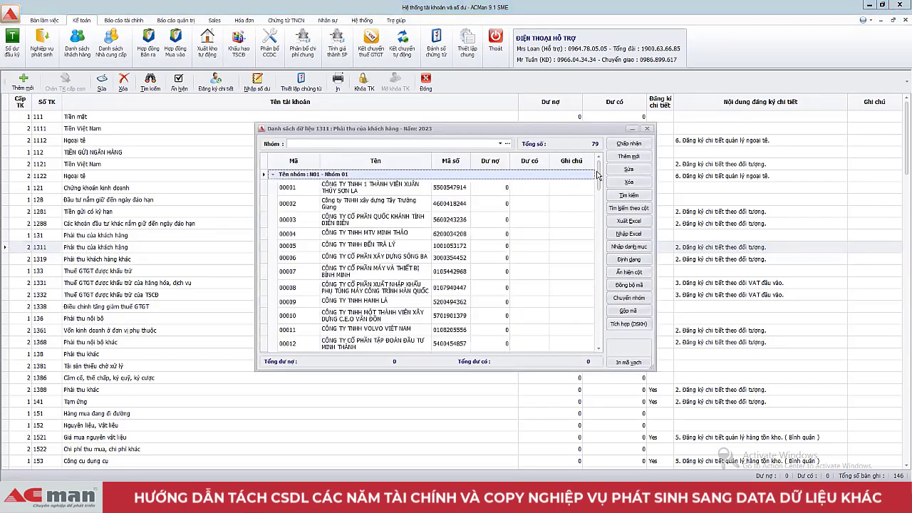
{"action": "left_click_drag", "start_coordinate": [598, 175], "coordinate": [593, 340]}
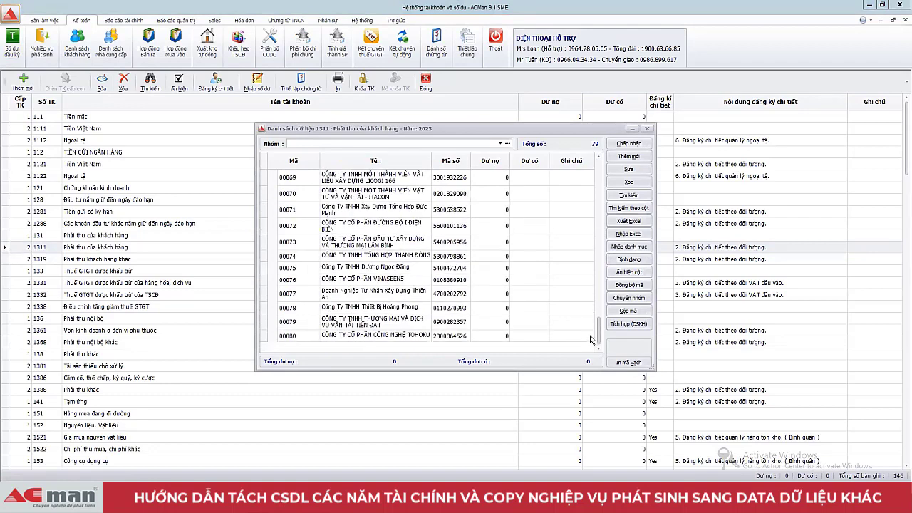
{"action": "left_click", "coordinate": [630, 144]}
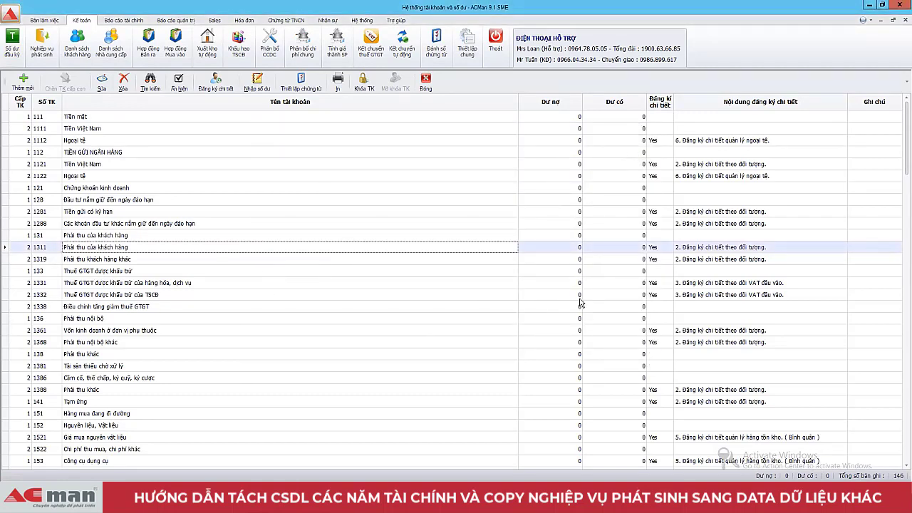
Step: Scroll the account table and open account 1561 Giá mua hàng hóa's detail list
{"action": "left_click_drag", "start_coordinate": [902, 166], "coordinate": [902, 184]}
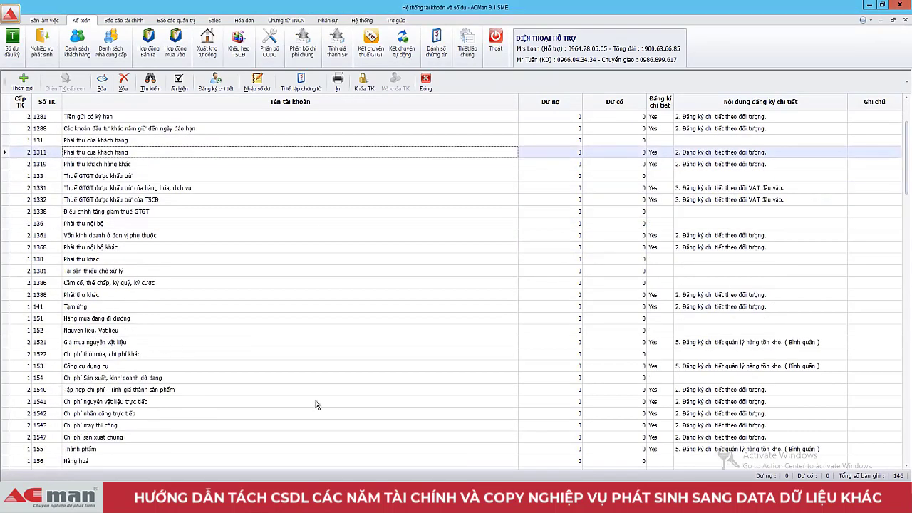
{"action": "left_click_drag", "start_coordinate": [903, 151], "coordinate": [902, 171]}
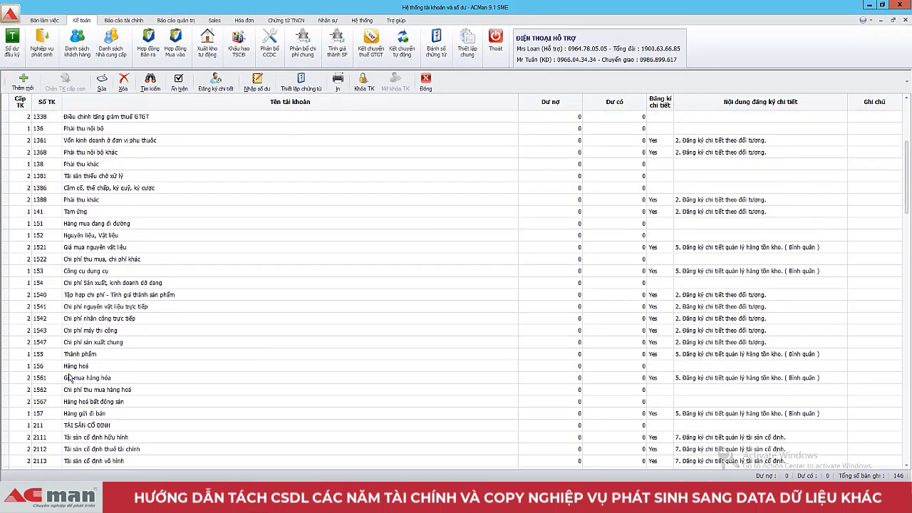
{"action": "left_click", "coordinate": [7, 382]}
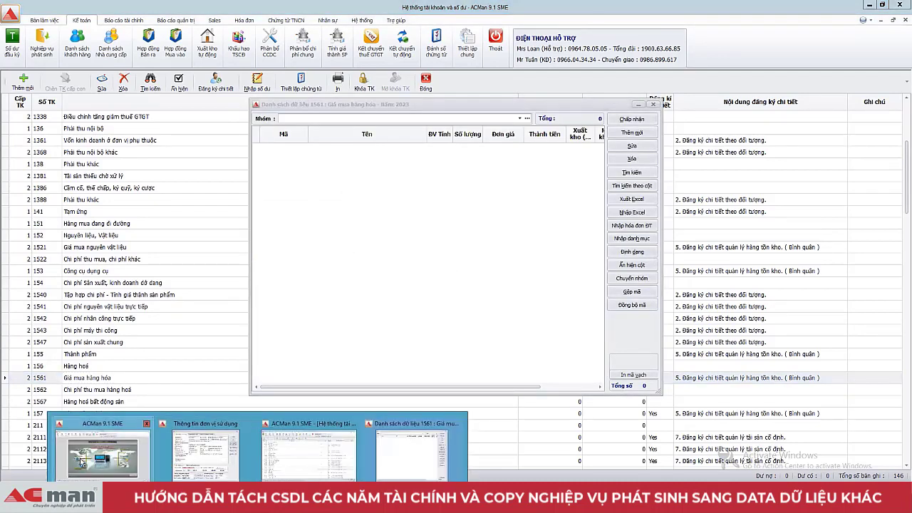
{"action": "left_click", "coordinate": [83, 460]}
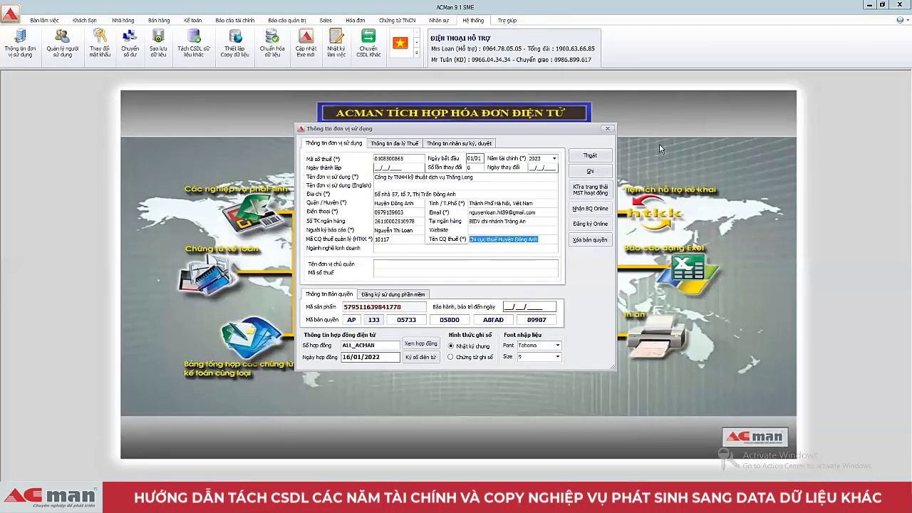
{"action": "left_click", "coordinate": [590, 155]}
{"action": "left_click", "coordinate": [192, 19]}
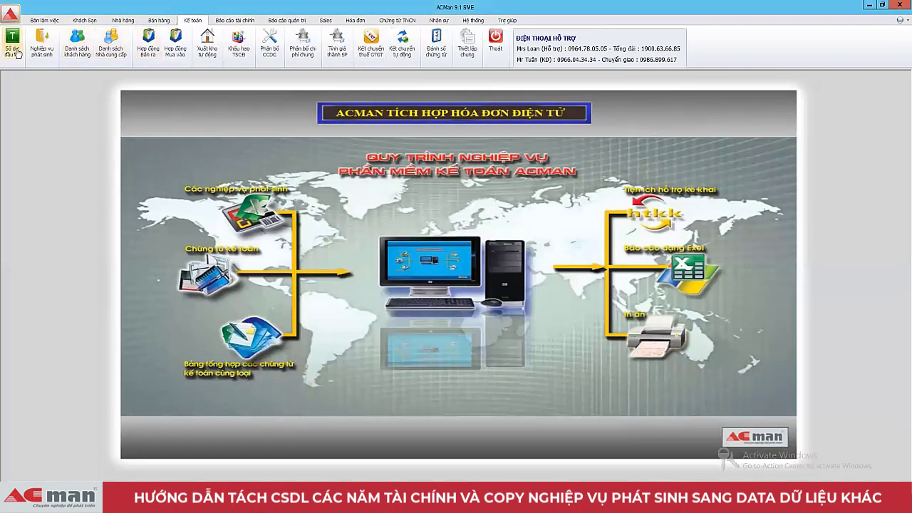
{"action": "left_click", "coordinate": [14, 50]}
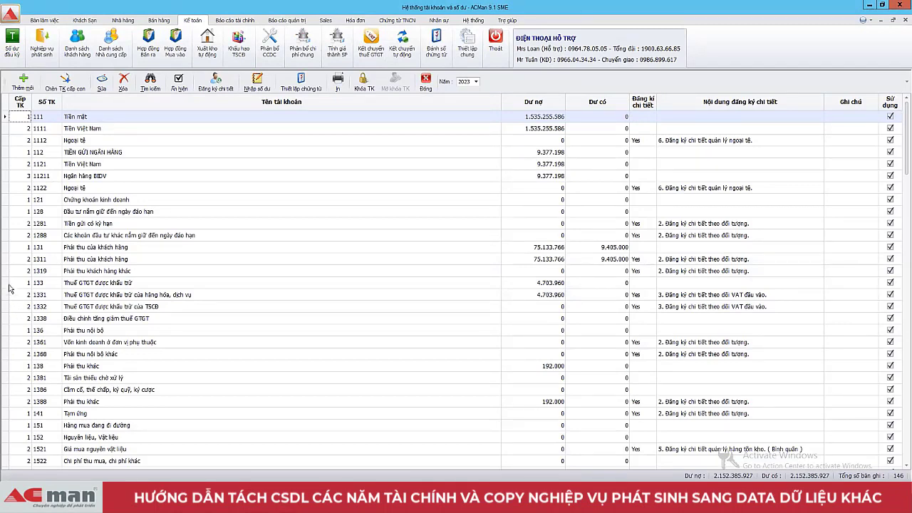
{"action": "double_click", "coordinate": [7, 259]}
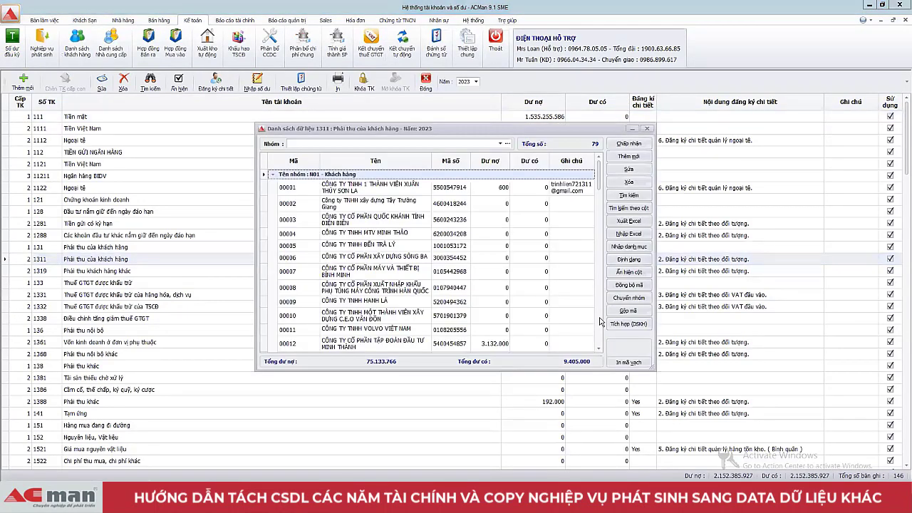
{"action": "scroll", "coordinate": [534, 214], "scroll_direction": "down", "scroll_amount": 20}
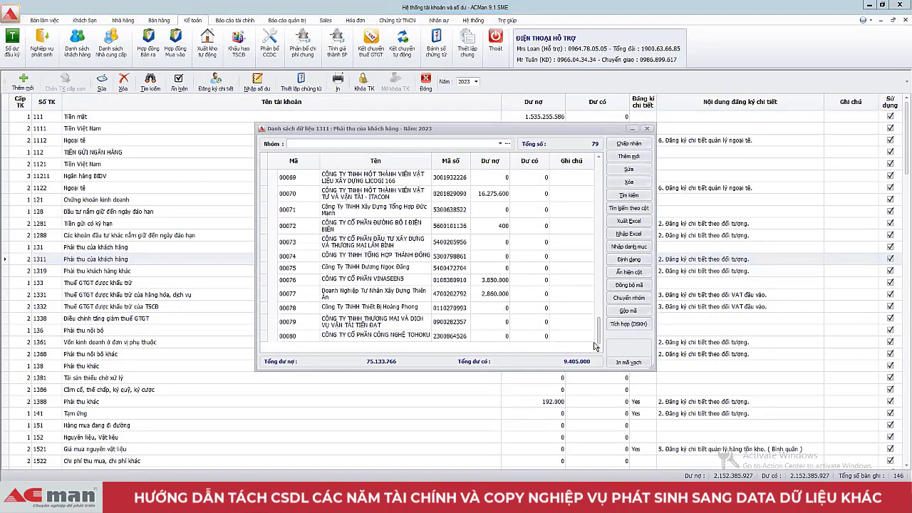
{"action": "left_click", "coordinate": [620, 146]}
{"action": "scroll", "coordinate": [82, 443], "scroll_direction": "down", "scroll_amount": 6}
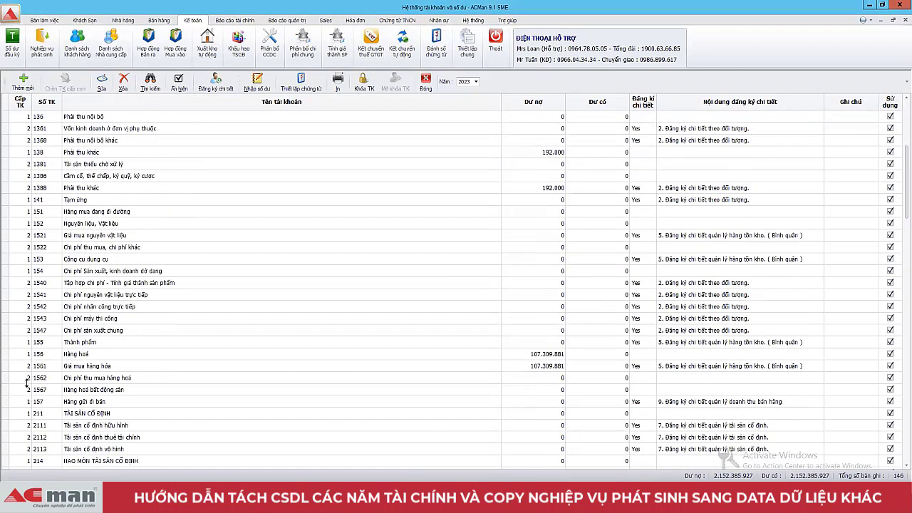
{"action": "left_click", "coordinate": [6, 368]}
{"action": "double_click", "coordinate": [5, 368]}
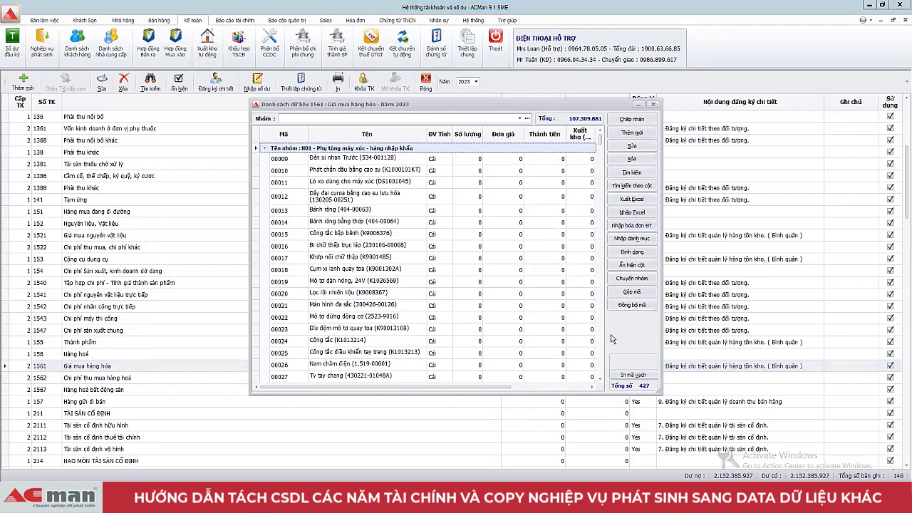
{"action": "left_click", "coordinate": [631, 120]}
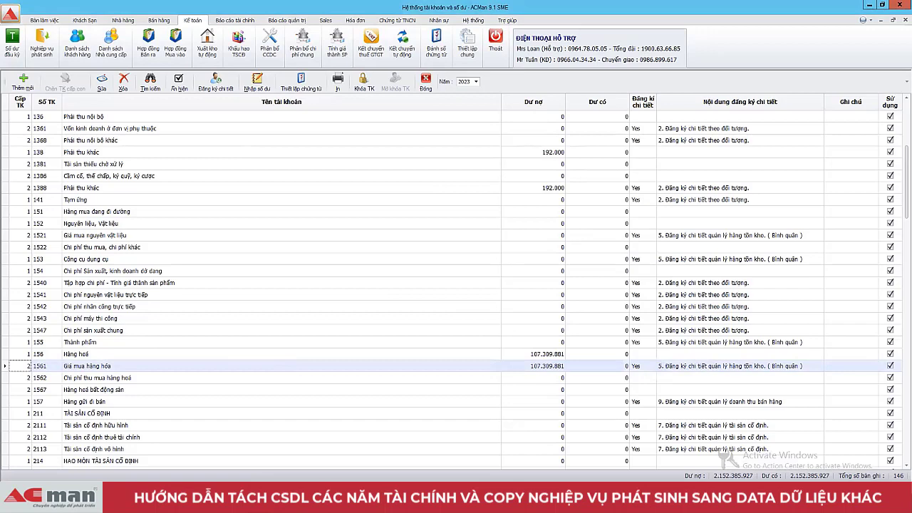
Step: In the new database's 1561 item list, pick group Nhóm 01 and start a catalog import
{"action": "left_click", "coordinate": [364, 463]}
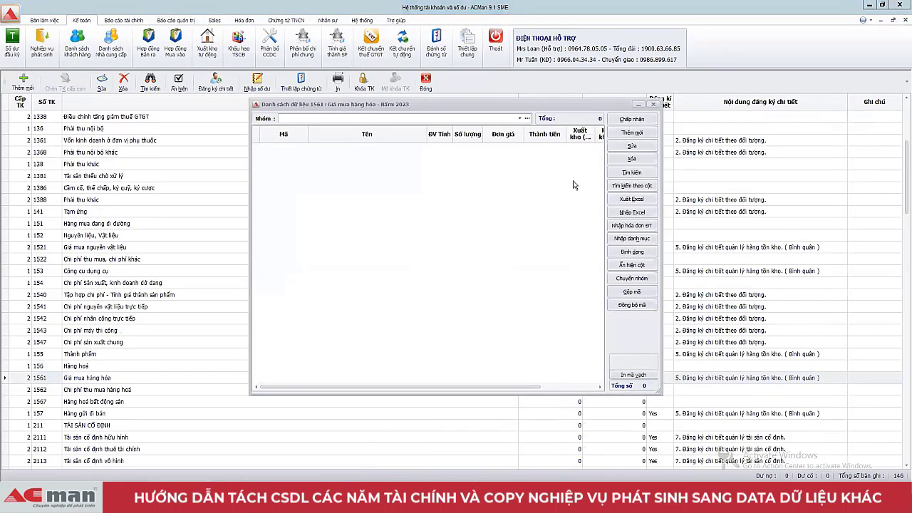
{"action": "left_click", "coordinate": [519, 119]}
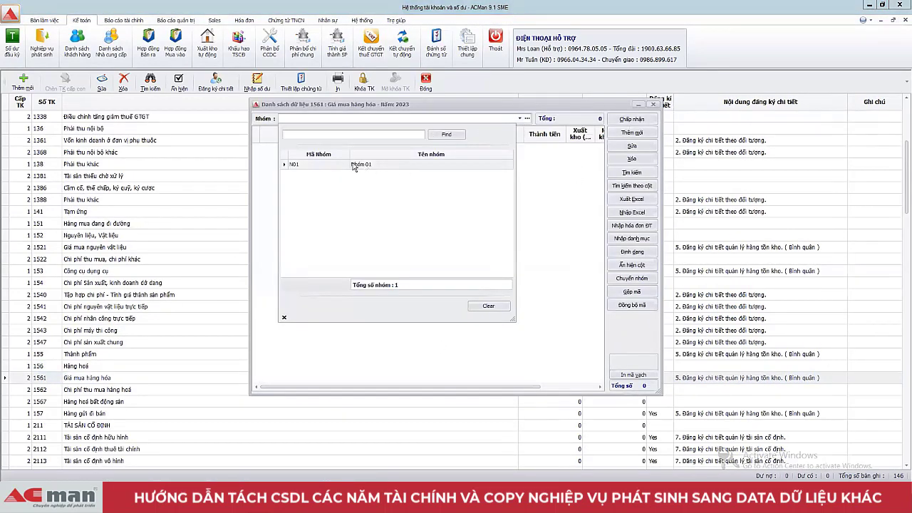
{"action": "left_click", "coordinate": [377, 167]}
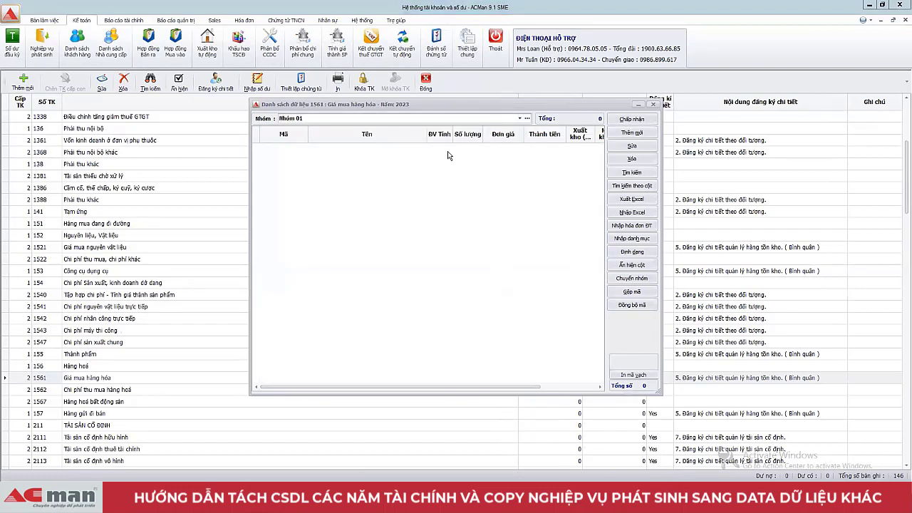
{"action": "left_click", "coordinate": [646, 242]}
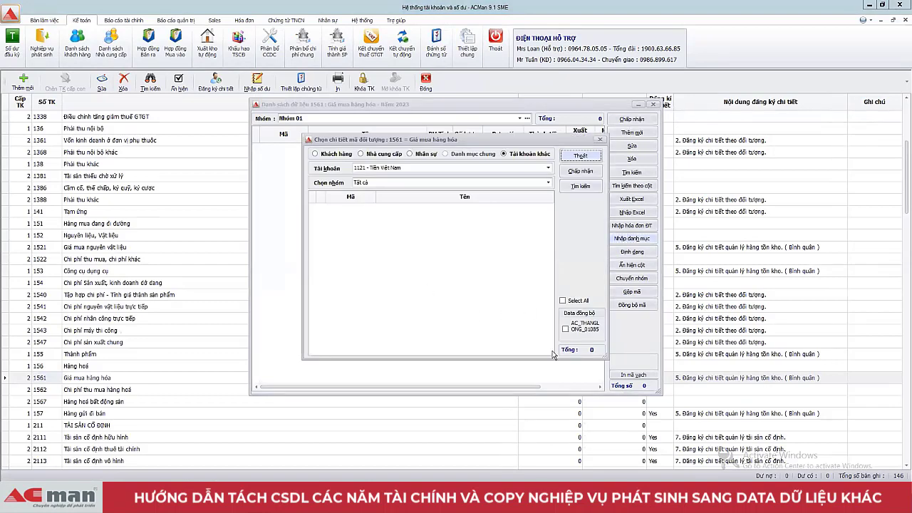
Step: Load the old database's 1561 items, select all 427, and import them into Nhóm 01
{"action": "left_click", "coordinate": [548, 171]}
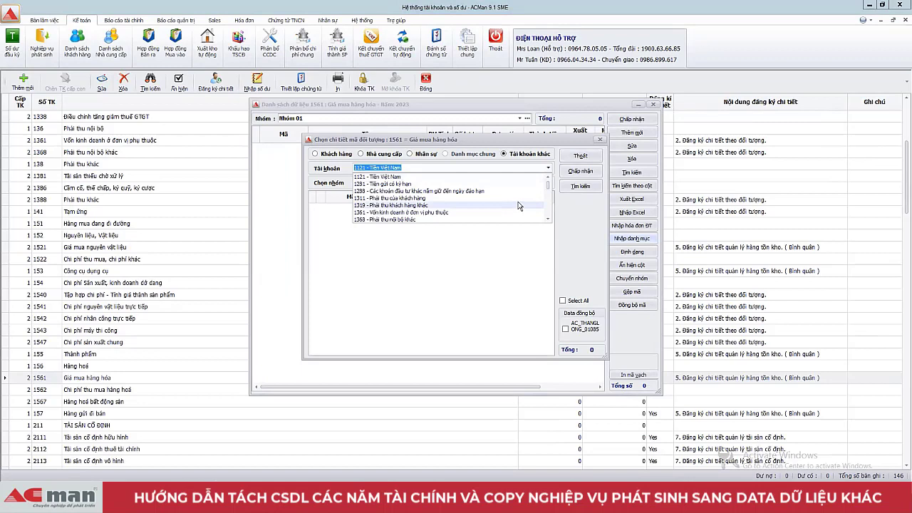
{"action": "scroll", "coordinate": [518, 214], "scroll_direction": "down", "scroll_amount": 5}
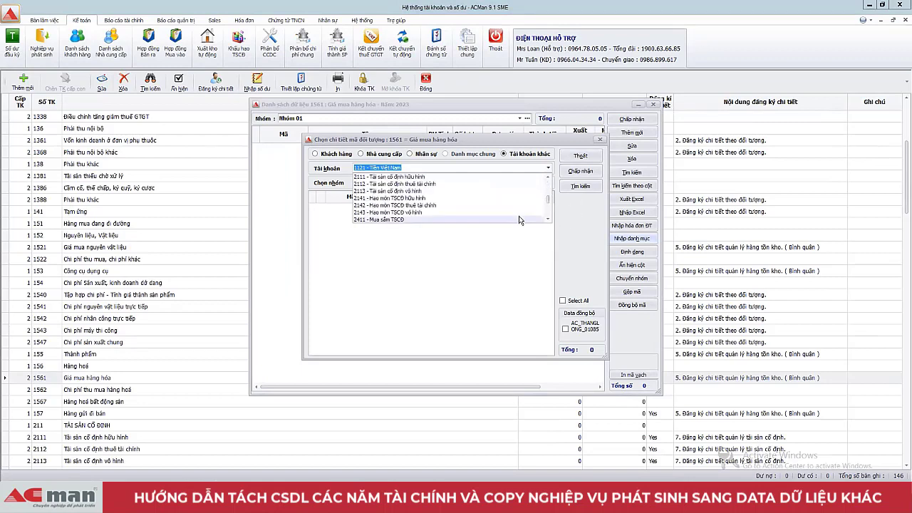
{"action": "scroll", "coordinate": [503, 214], "scroll_direction": "up", "scroll_amount": 5}
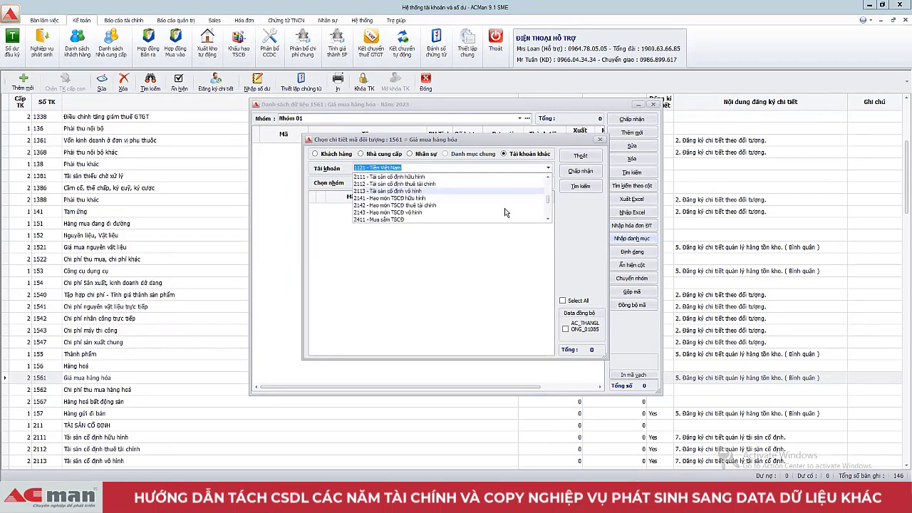
{"action": "scroll", "coordinate": [504, 212], "scroll_direction": "up", "scroll_amount": 2}
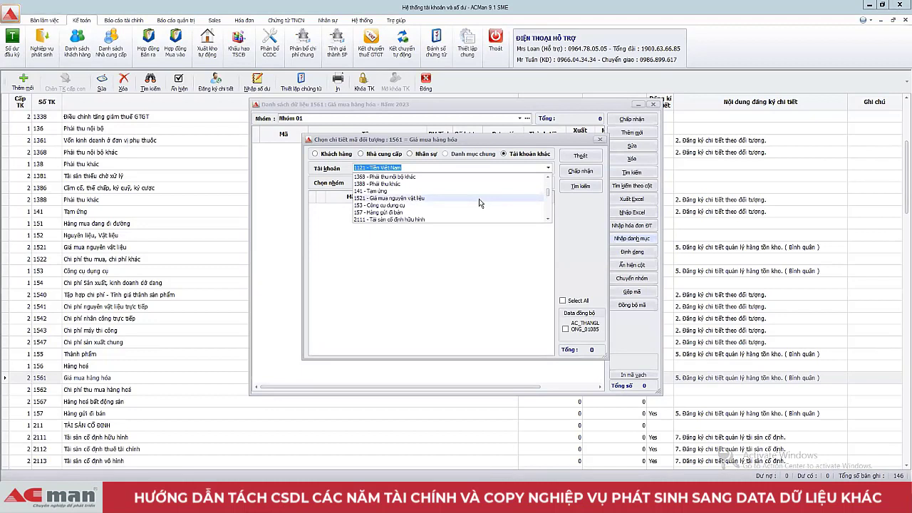
{"action": "left_click", "coordinate": [569, 224]}
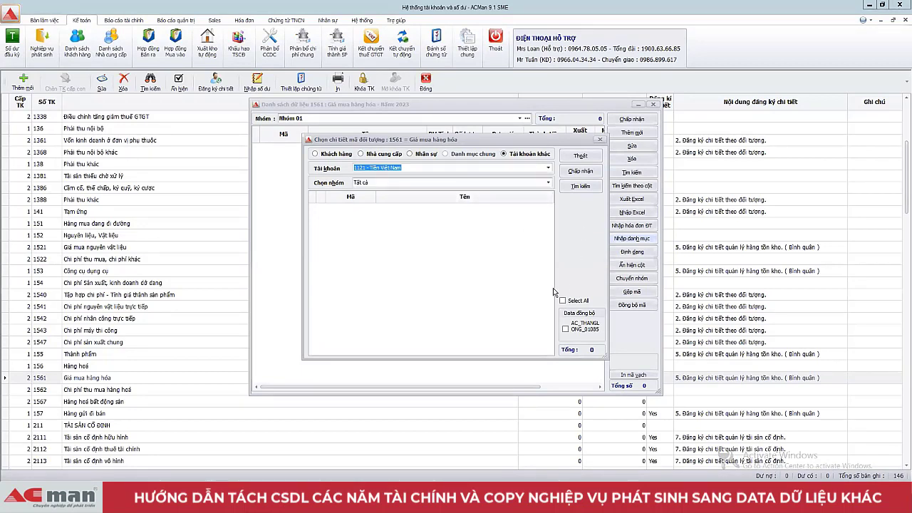
{"action": "left_click", "coordinate": [564, 331]}
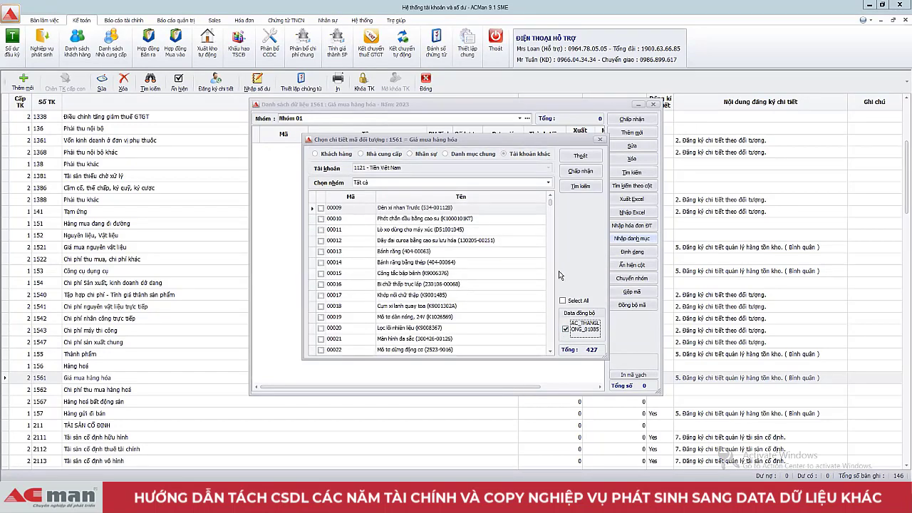
{"action": "left_click", "coordinate": [562, 301]}
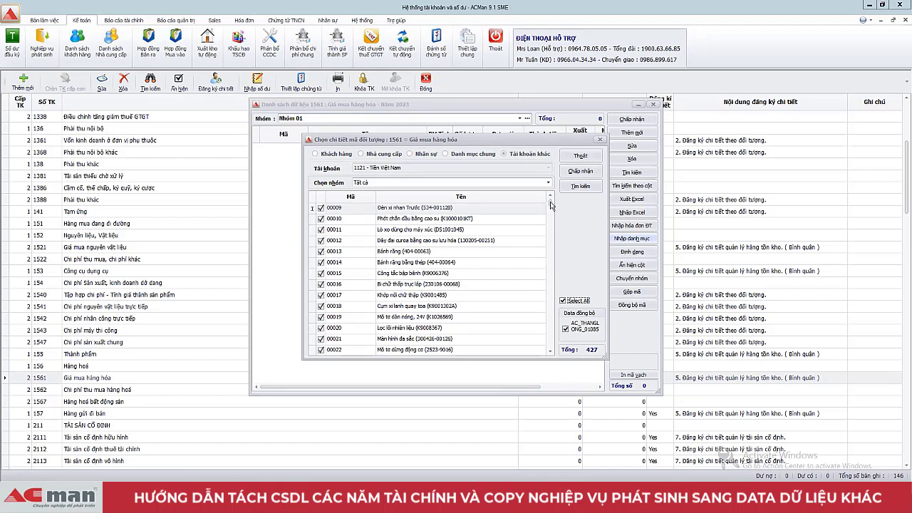
{"action": "scroll", "coordinate": [551, 205], "scroll_direction": "down", "scroll_amount": 20}
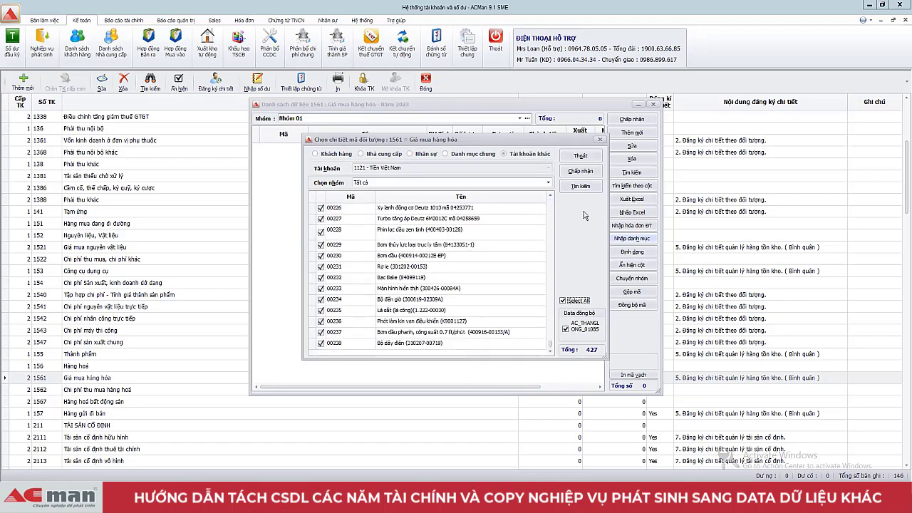
{"action": "left_click", "coordinate": [581, 171]}
{"action": "left_click", "coordinate": [449, 271]}
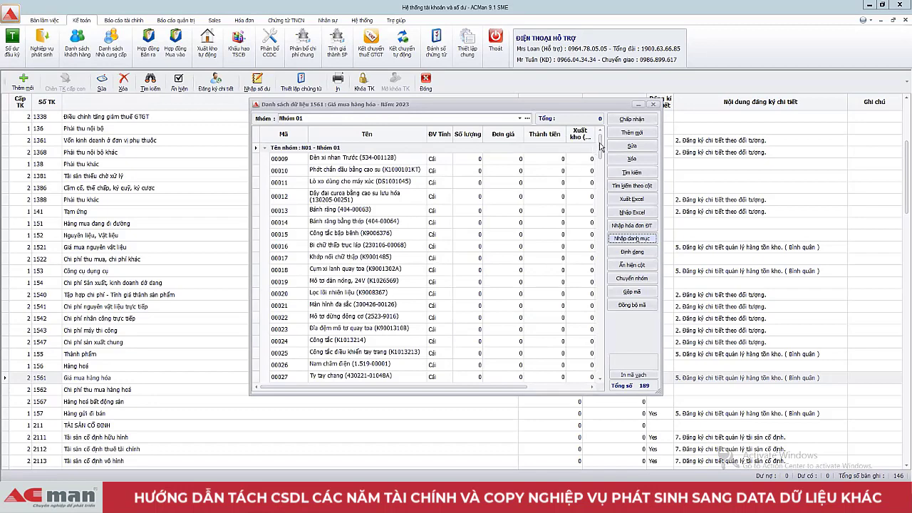
Step: Delete item 00013 Bánh răng from the 1561 list, leaving 188 items
{"action": "left_click_drag", "start_coordinate": [600, 146], "coordinate": [602, 335]}
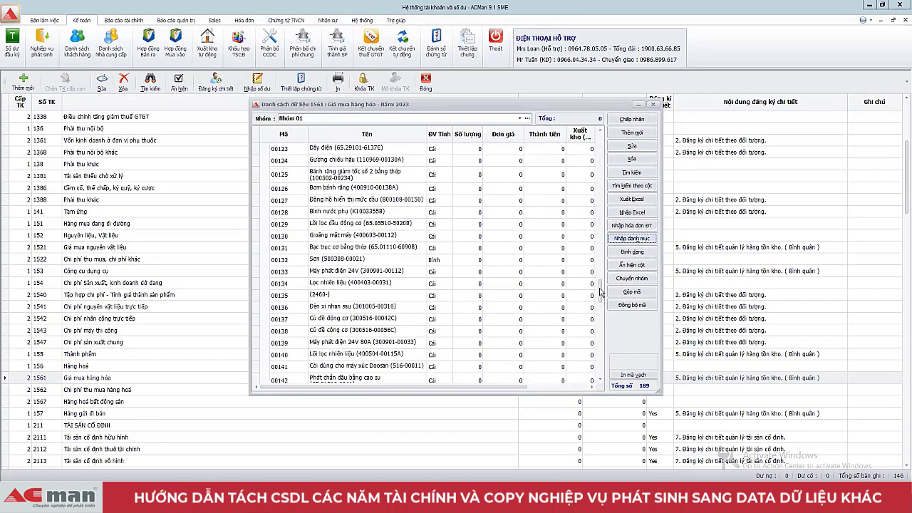
{"action": "left_click_drag", "start_coordinate": [602, 292], "coordinate": [599, 146]}
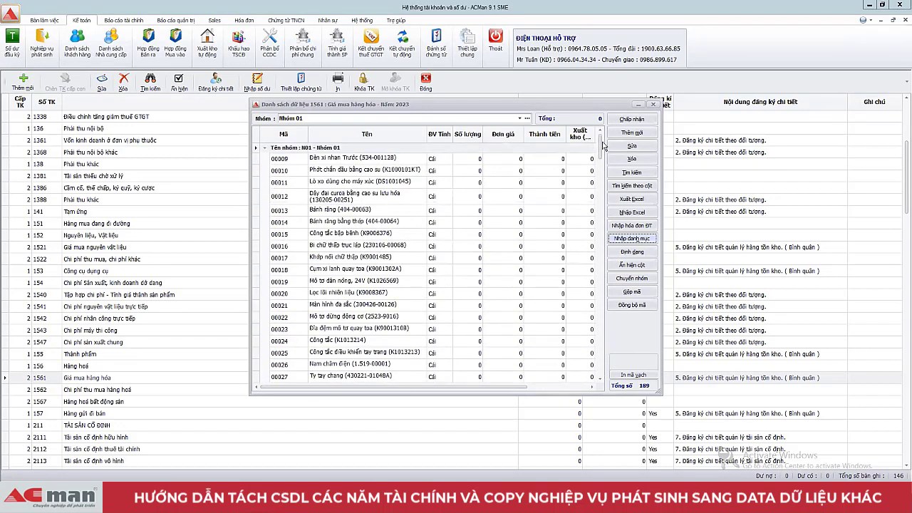
{"action": "left_click", "coordinate": [333, 223]}
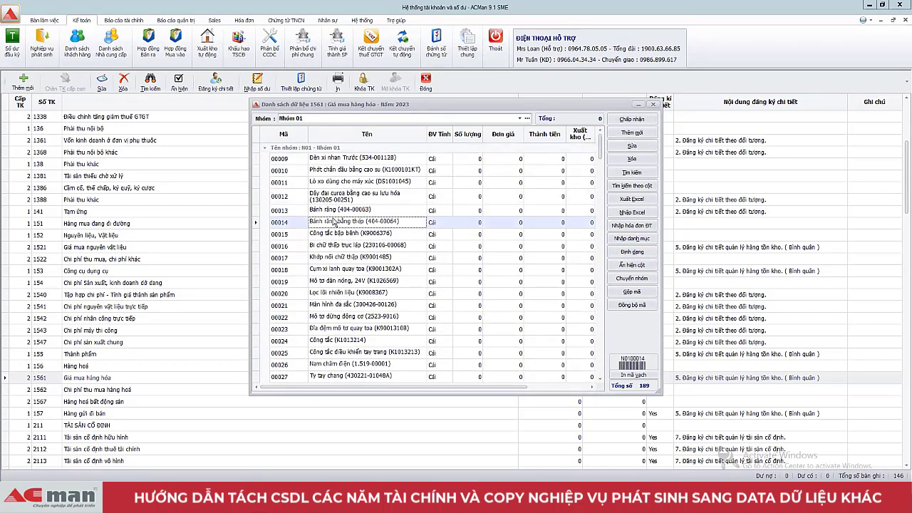
{"action": "left_click", "coordinate": [347, 211]}
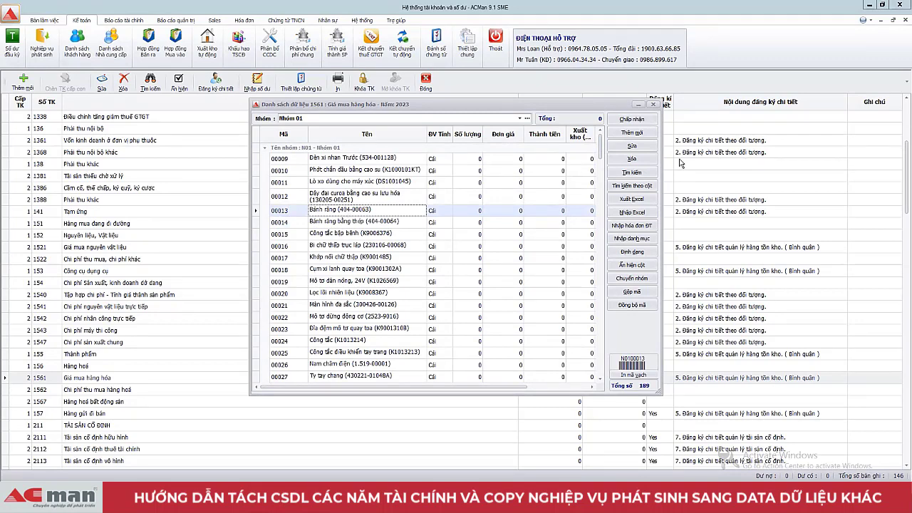
{"action": "left_click", "coordinate": [618, 159]}
{"action": "left_click", "coordinate": [440, 266]}
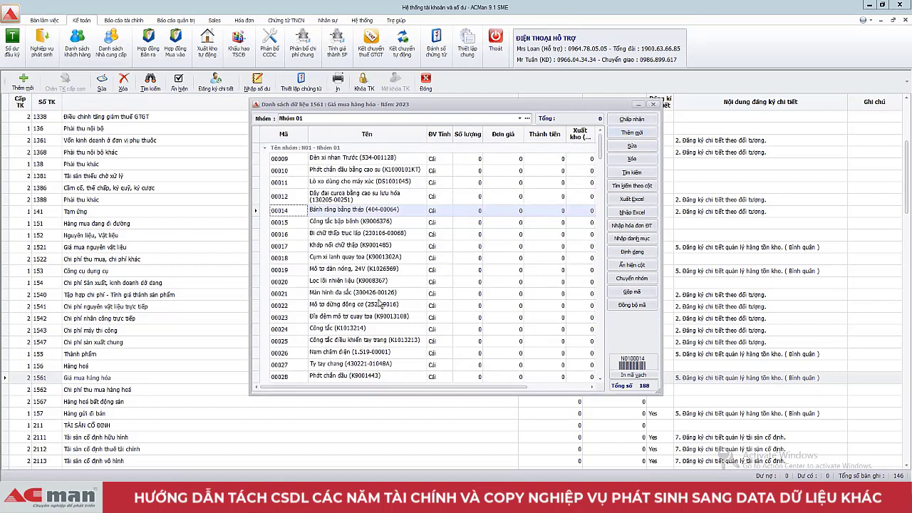
Step: Try adding a new item 00198 after 00197; saving fails with an item-already-exists error
{"action": "left_click_drag", "start_coordinate": [599, 147], "coordinate": [600, 365]}
{"action": "left_click", "coordinate": [287, 376]}
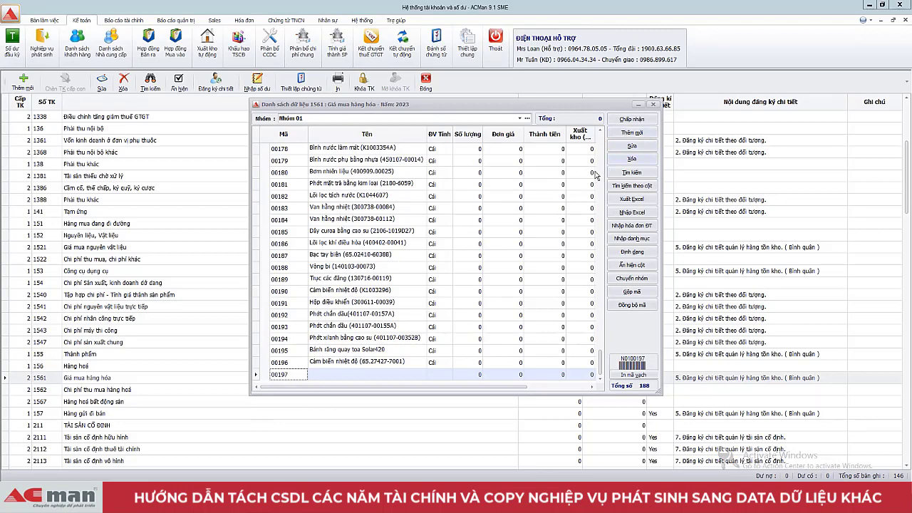
{"action": "left_click", "coordinate": [644, 133]}
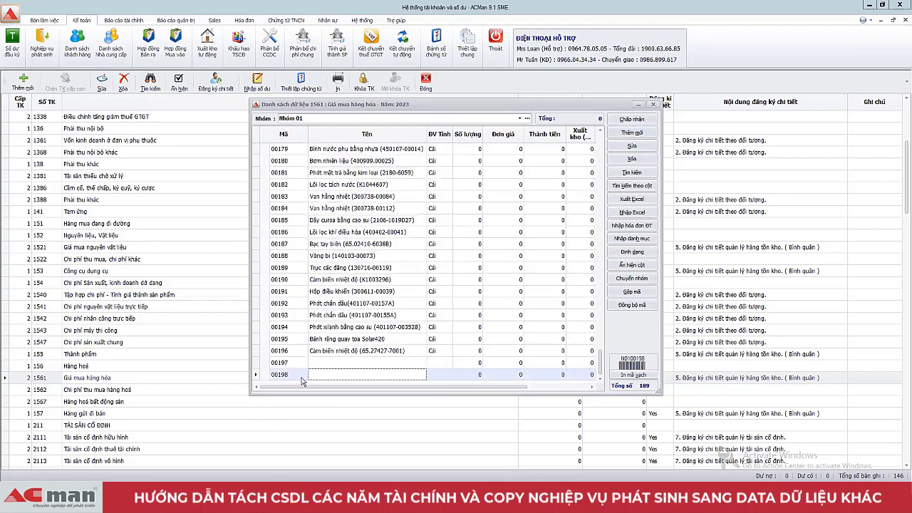
{"action": "left_click", "coordinate": [363, 374]}
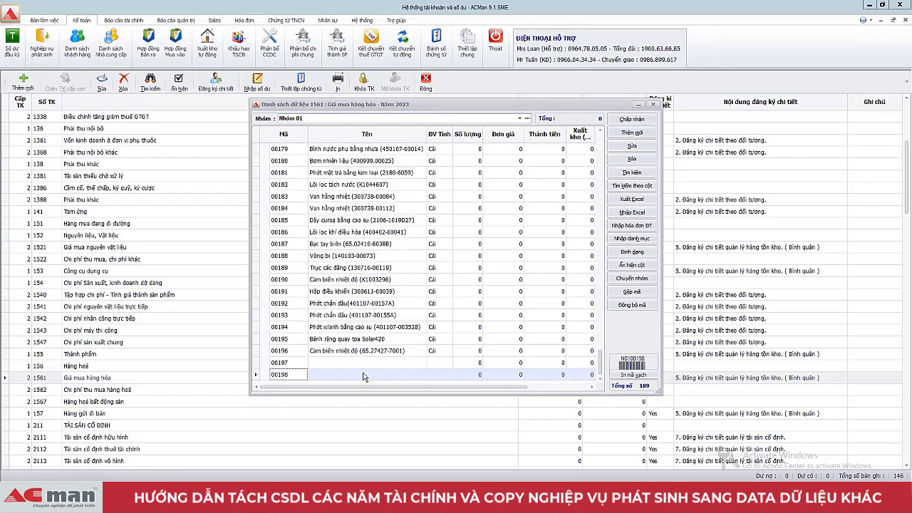
{"action": "left_click", "coordinate": [623, 158]}
{"action": "left_click", "coordinate": [448, 290]}
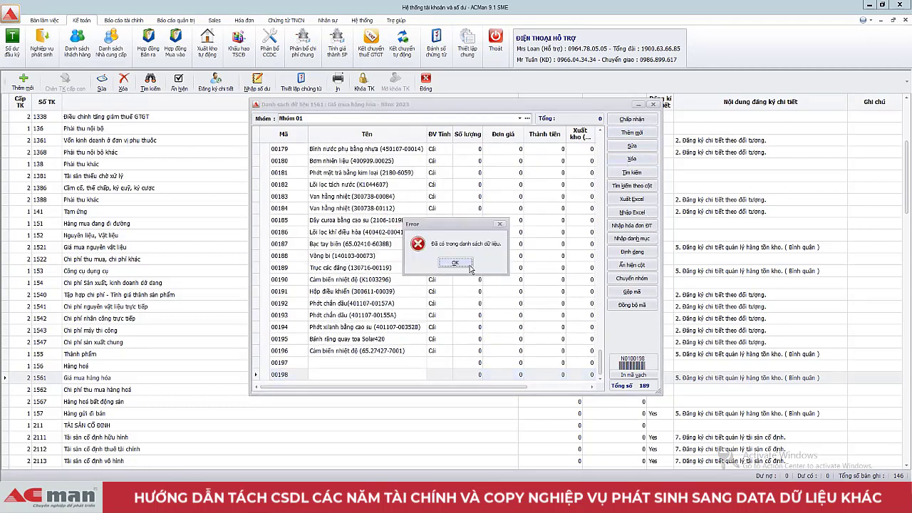
{"action": "left_click", "coordinate": [467, 264]}
Step: Compare items 00012 and 00014 under Nhóm 01, confirming item 00013 is missing
{"action": "scroll", "coordinate": [383, 299], "scroll_direction": "up", "scroll_amount": 20}
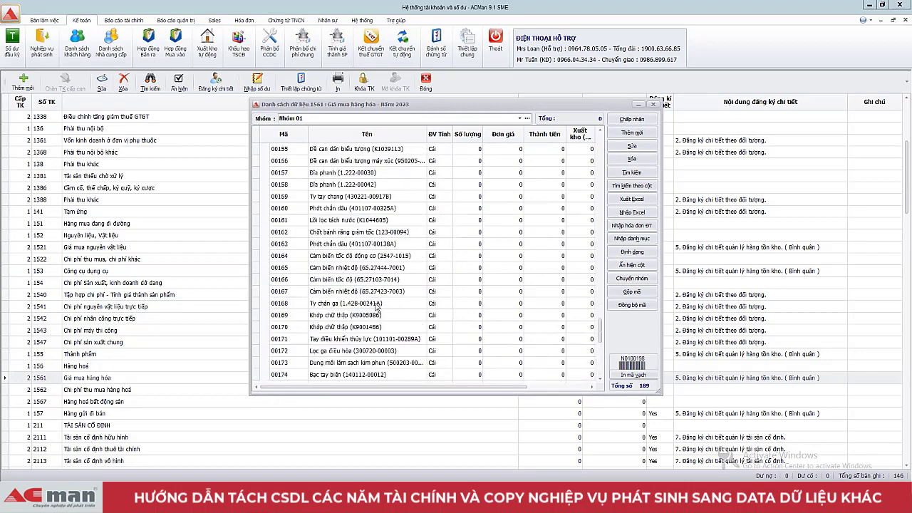
{"action": "scroll", "coordinate": [376, 306], "scroll_direction": "up", "scroll_amount": 12}
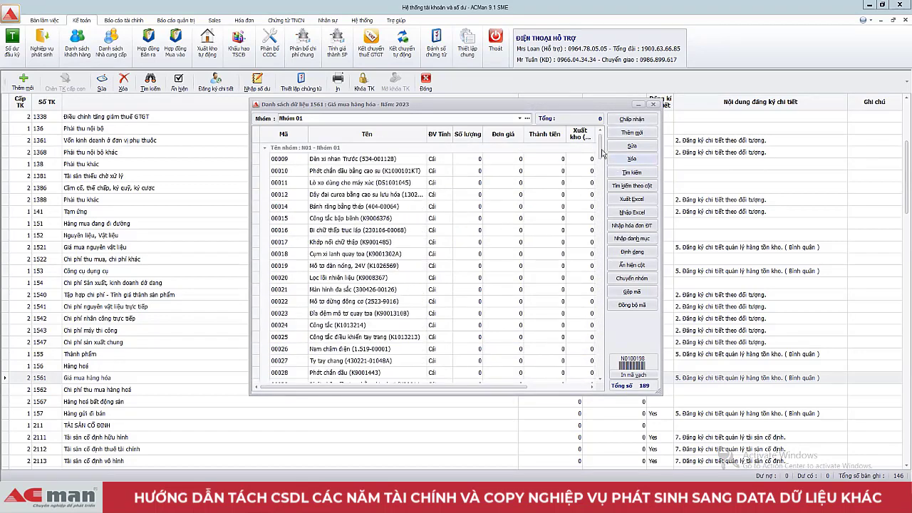
{"action": "left_click", "coordinate": [294, 195]}
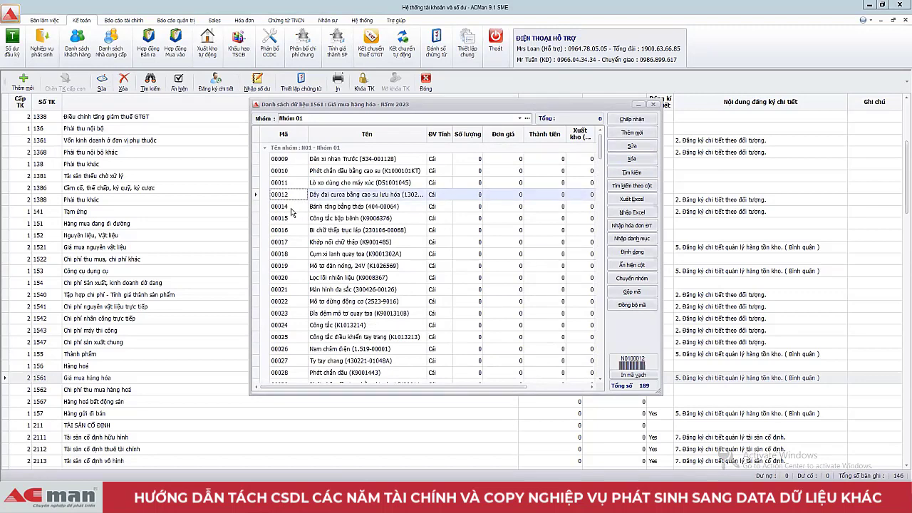
{"action": "left_click", "coordinate": [293, 209]}
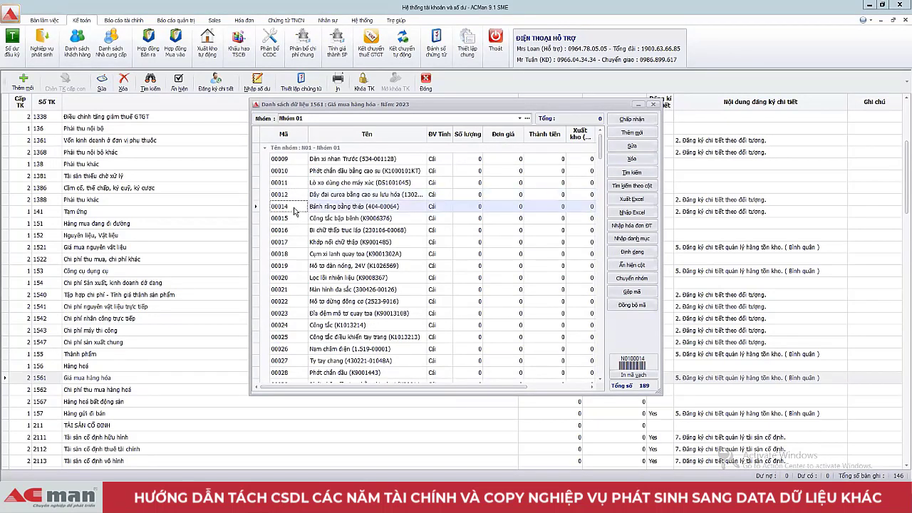
{"action": "left_click", "coordinate": [302, 195]}
{"action": "left_click", "coordinate": [295, 209]}
{"action": "left_click", "coordinate": [299, 195]}
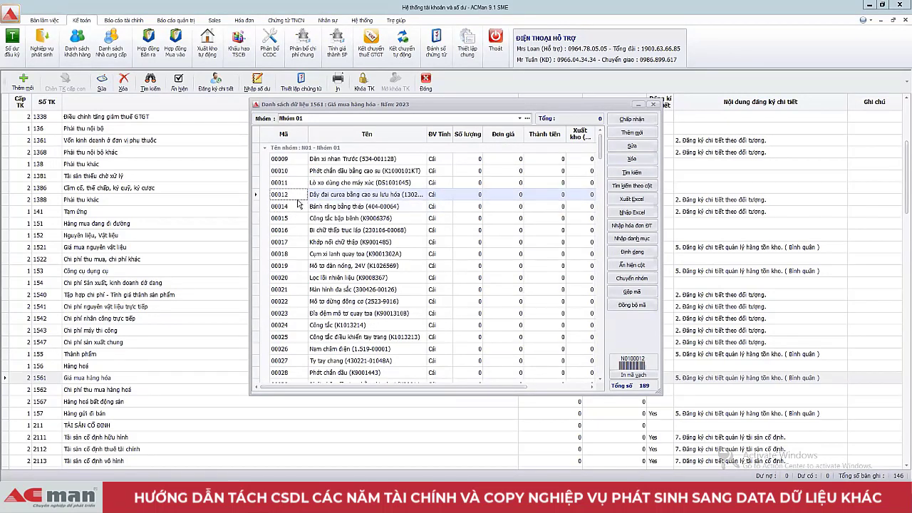
{"action": "left_click", "coordinate": [299, 209]}
{"action": "left_click", "coordinate": [298, 196]}
{"action": "left_click", "coordinate": [299, 208]}
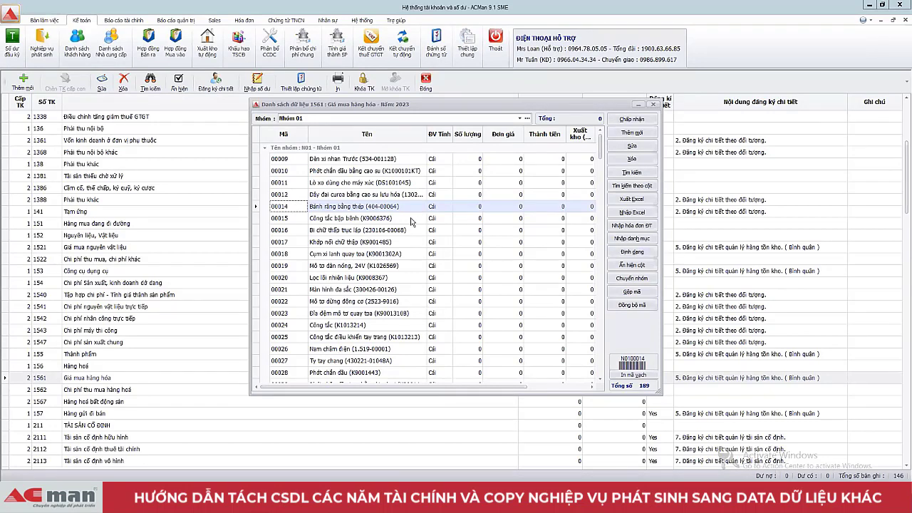
Step: Import item 00013 Bánh răng from the Data đồng bộ source via Nhập danh mục
{"action": "left_click", "coordinate": [632, 244]}
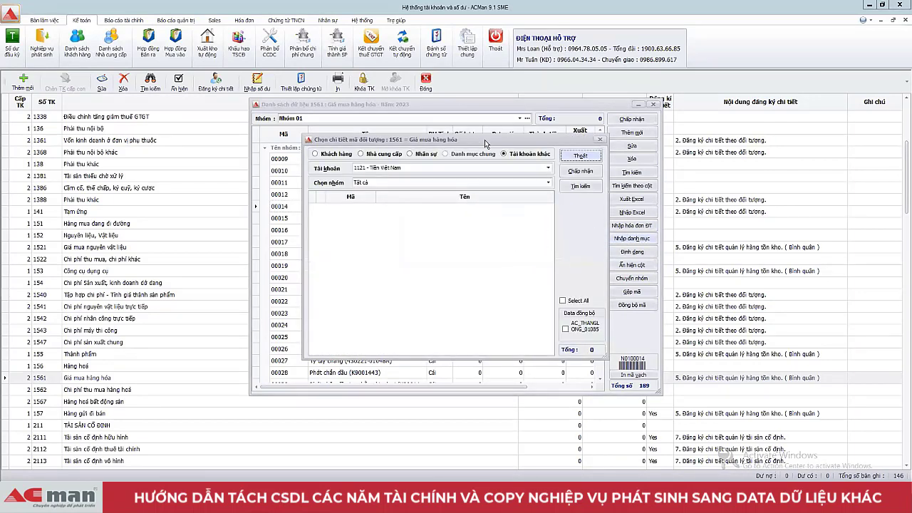
{"action": "left_click_drag", "start_coordinate": [485, 143], "coordinate": [570, 129]}
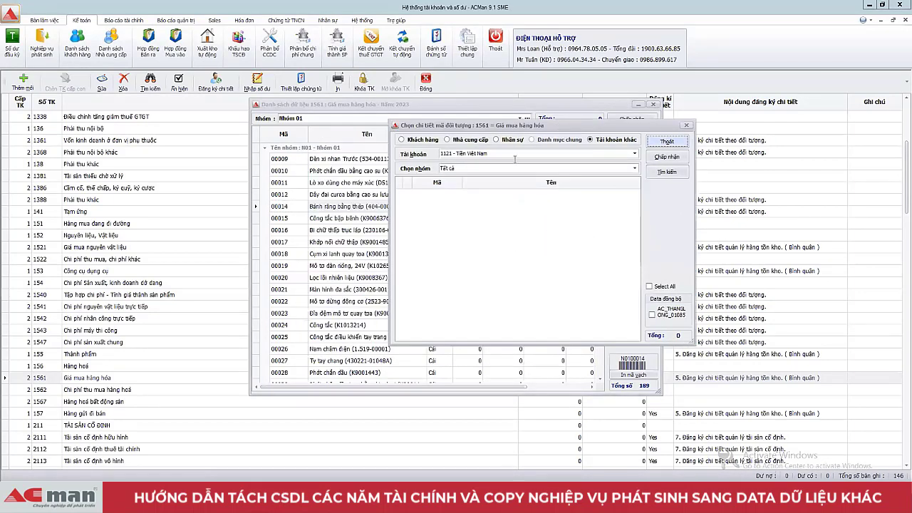
{"action": "left_click", "coordinate": [651, 314]}
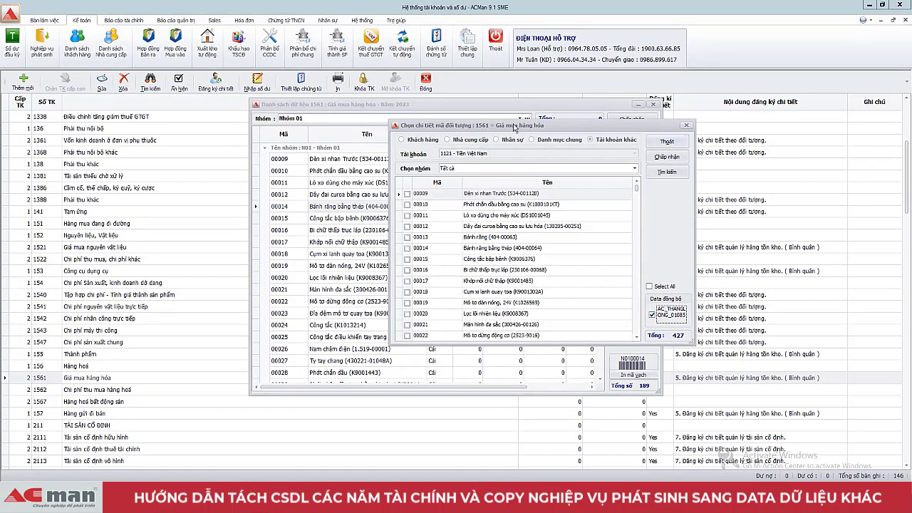
{"action": "left_click_drag", "start_coordinate": [514, 126], "coordinate": [603, 118]}
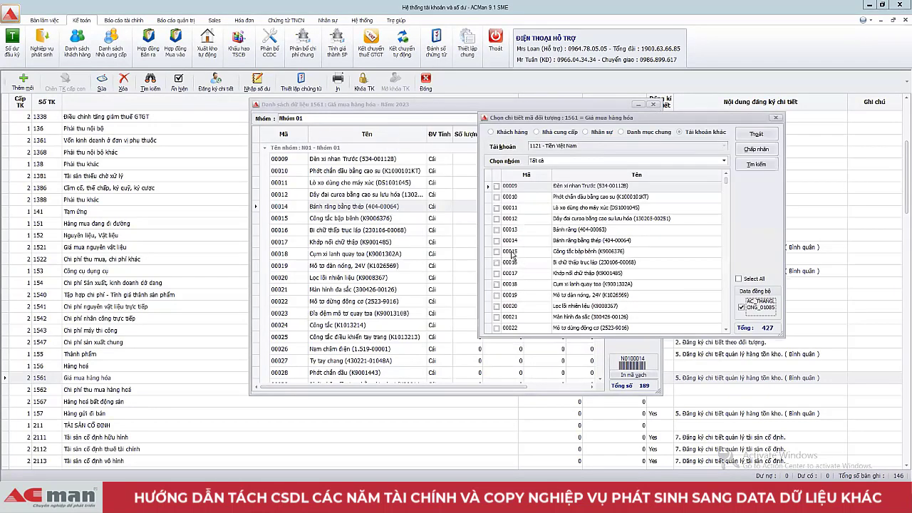
{"action": "left_click", "coordinate": [496, 230]}
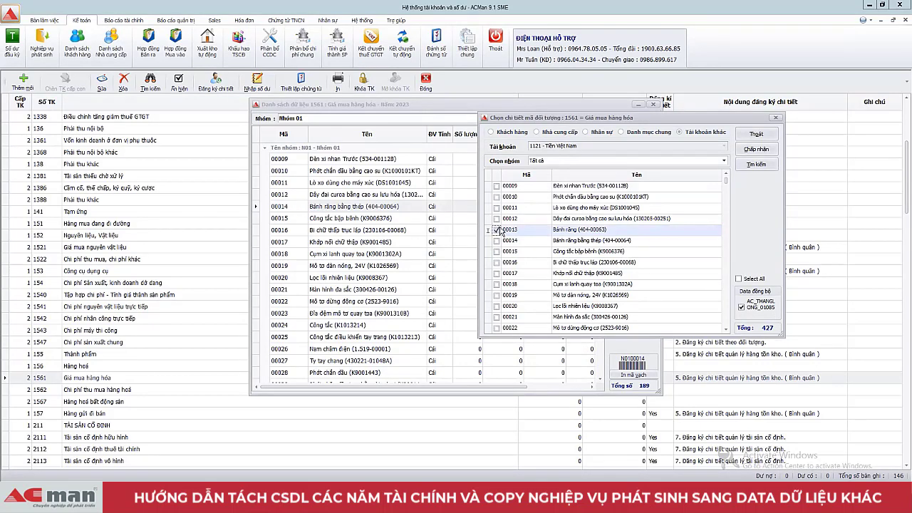
{"action": "left_click", "coordinate": [756, 150]}
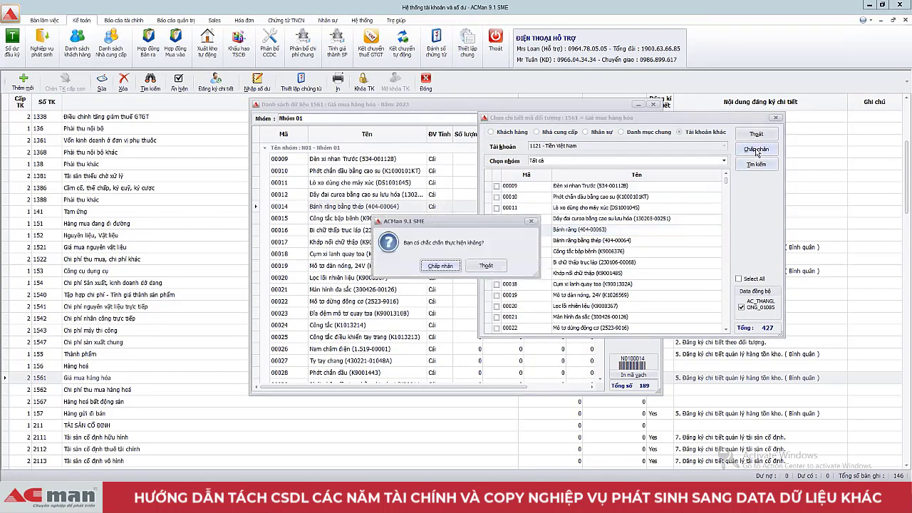
{"action": "left_click", "coordinate": [426, 267]}
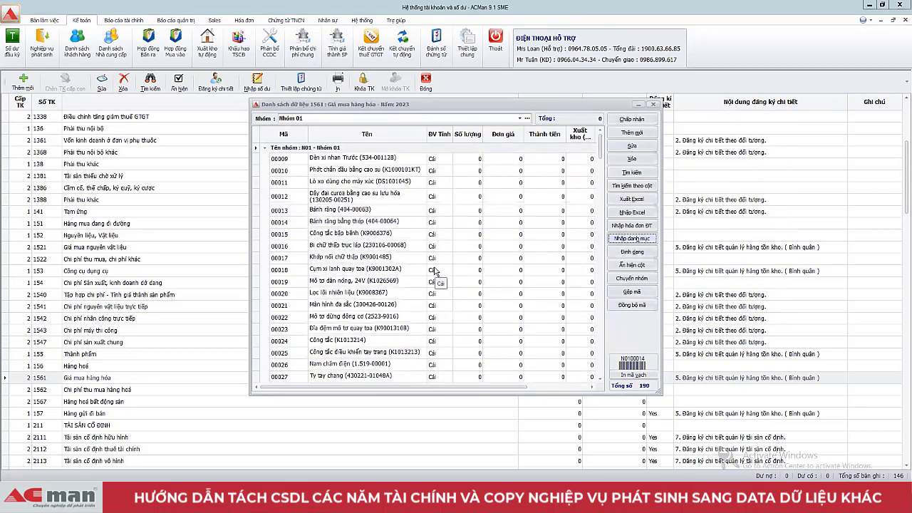
Step: Check that item 00013 now sits between items 00012 and 00014
{"action": "left_click", "coordinate": [318, 211]}
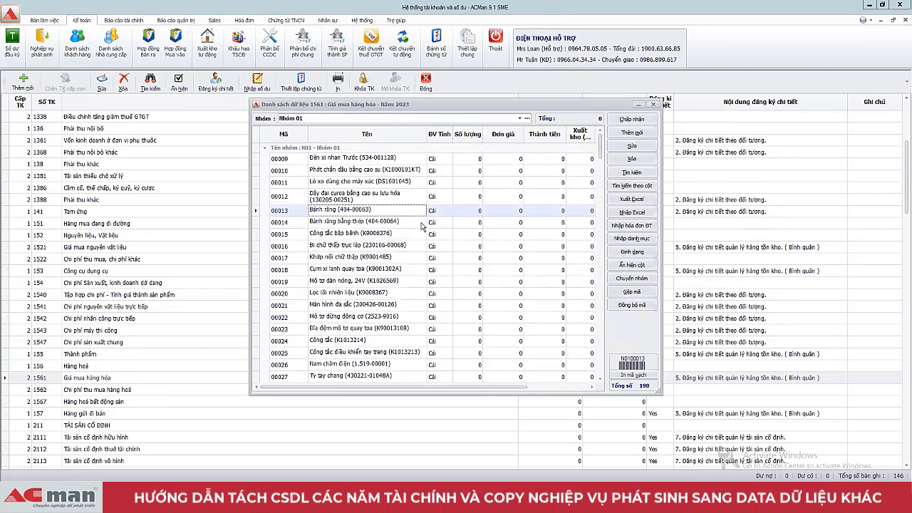
{"action": "left_click", "coordinate": [387, 223]}
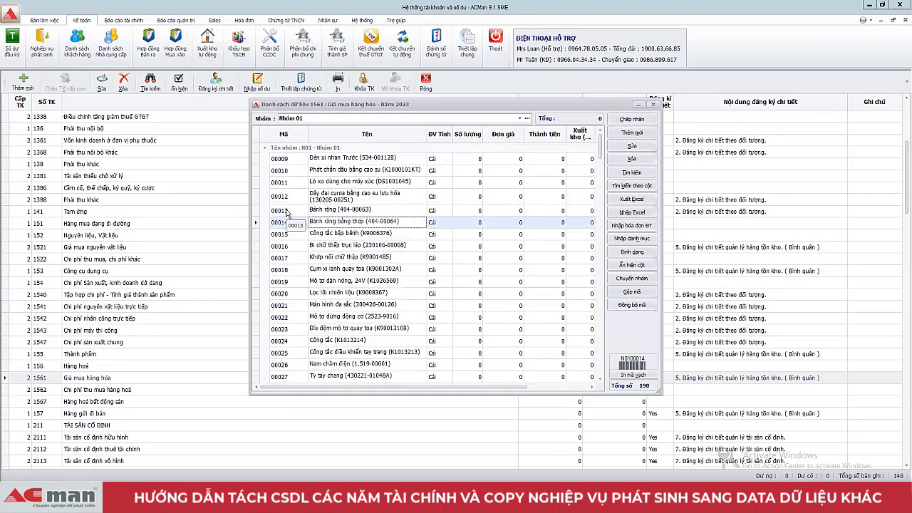
{"action": "left_click", "coordinate": [390, 209]}
{"action": "left_click", "coordinate": [390, 223]}
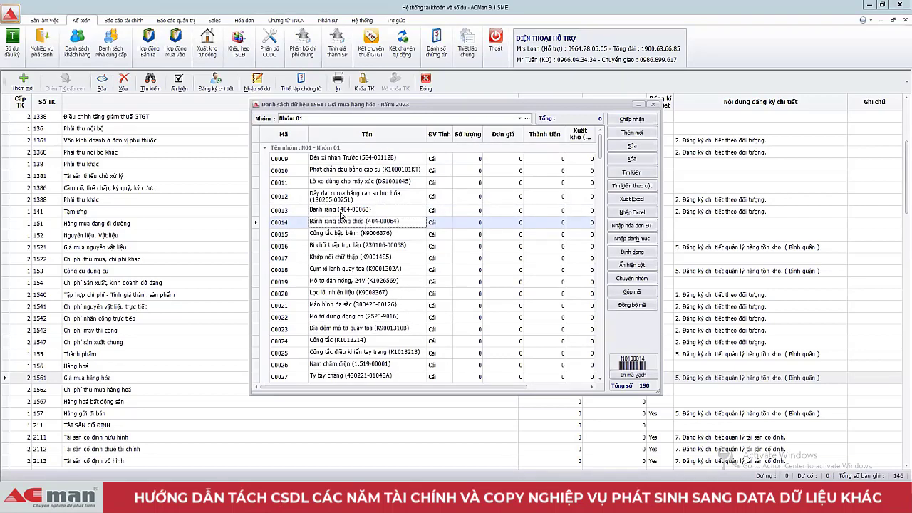
{"action": "left_click", "coordinate": [342, 211]}
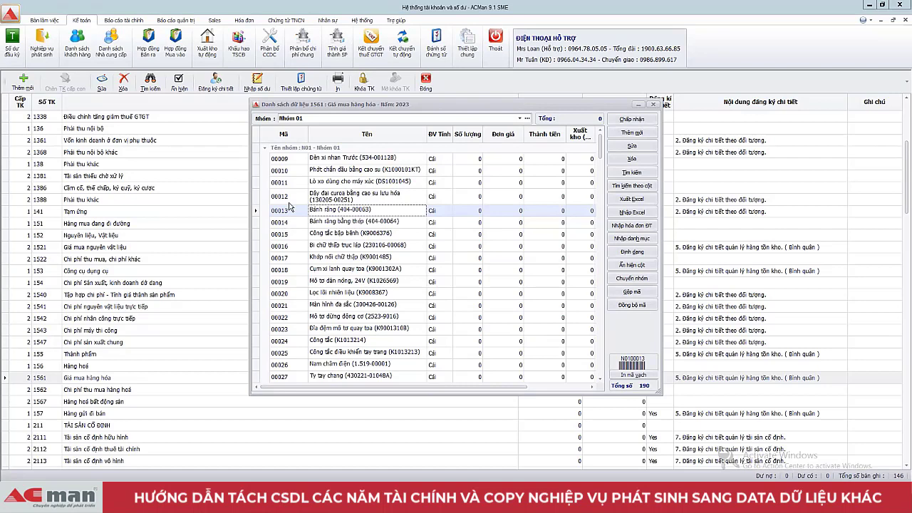
{"action": "left_click", "coordinate": [289, 198]}
{"action": "left_click", "coordinate": [290, 208]}
Step: Step up to the first item 00009, then close the 1561 item list
{"action": "left_click", "coordinate": [380, 197]}
{"action": "left_click", "coordinate": [388, 184]}
{"action": "left_click", "coordinate": [393, 171]}
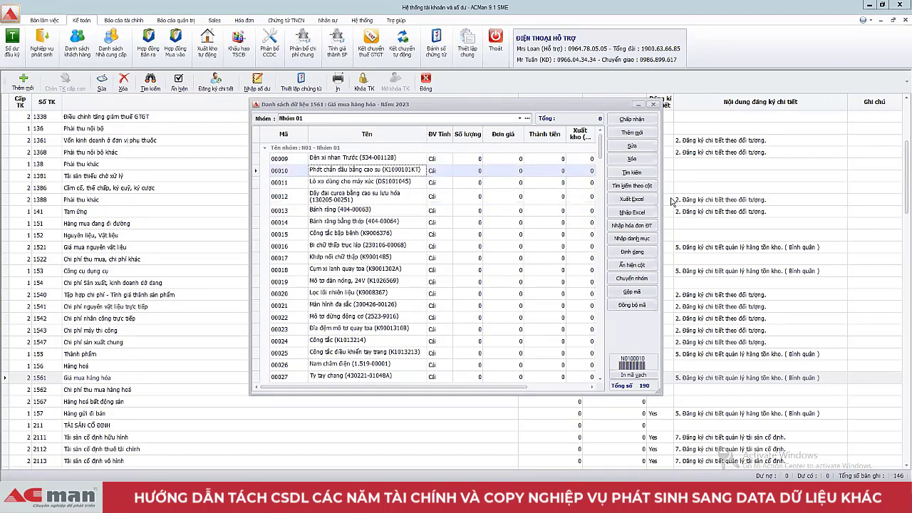
{"action": "mouse_move", "coordinate": [602, 147]}
{"action": "left_mouse_down"}
{"action": "mouse_move", "coordinate": [600, 367]}
{"action": "mouse_move", "coordinate": [600, 146]}
{"action": "left_mouse_up"}
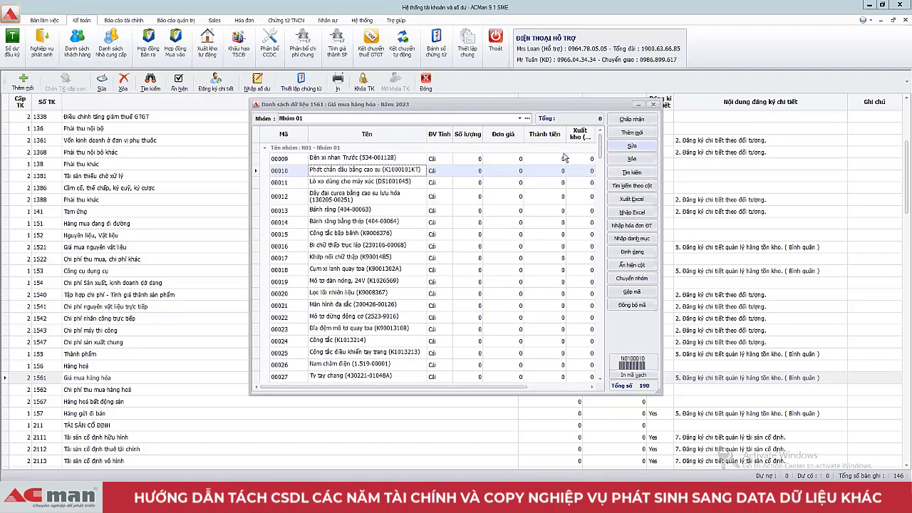
{"action": "left_click", "coordinate": [394, 159]}
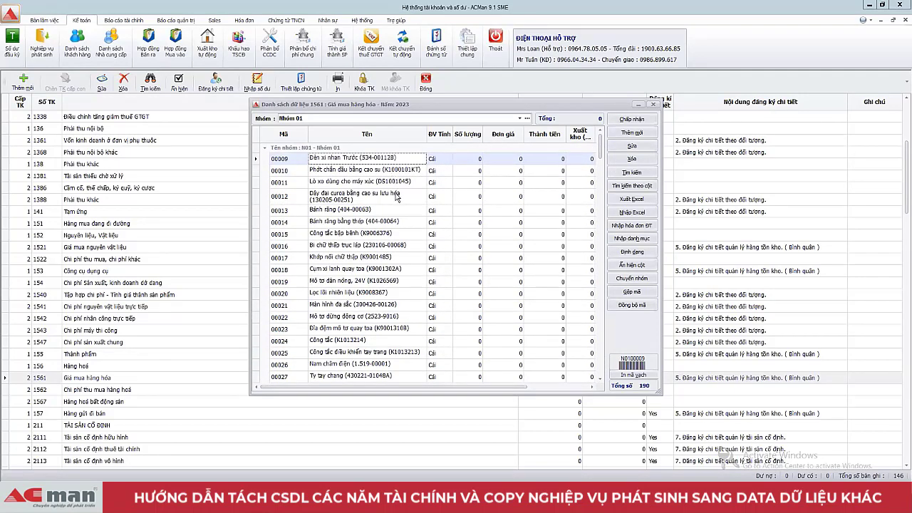
{"action": "left_click", "coordinate": [628, 119]}
Step: In the other ACMan window, open account 1561's 427-item list and export it with Xuất Excel
{"action": "mouse_move", "coordinate": [207, 502]}
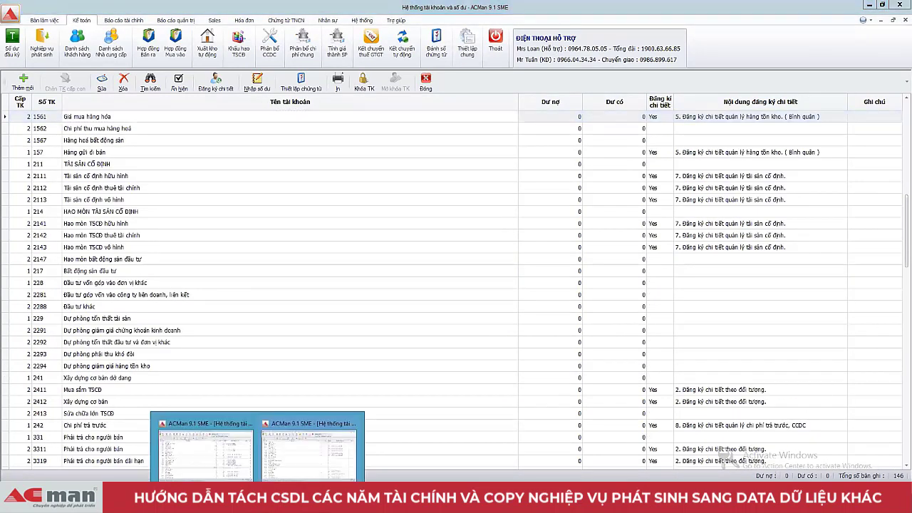
{"action": "left_click", "coordinate": [204, 456]}
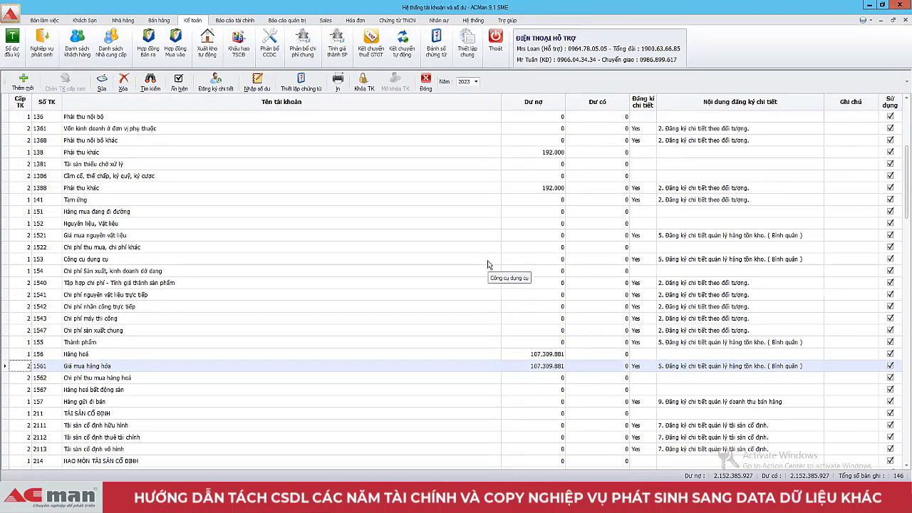
{"action": "left_click", "coordinate": [471, 365]}
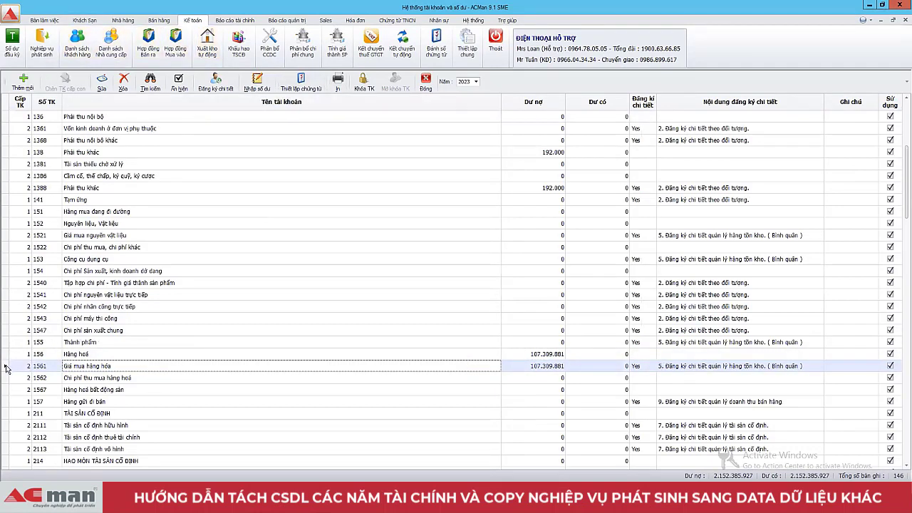
{"action": "double_click", "coordinate": [5, 367]}
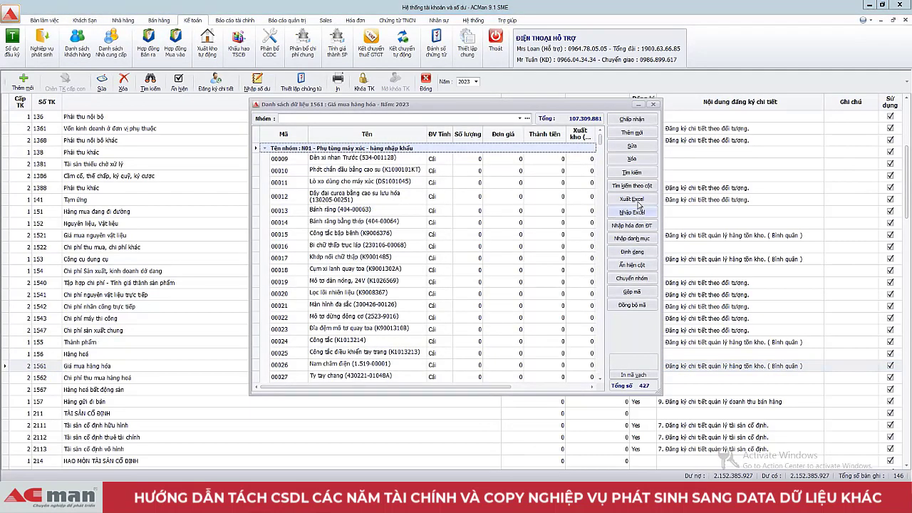
{"action": "left_click", "coordinate": [639, 200]}
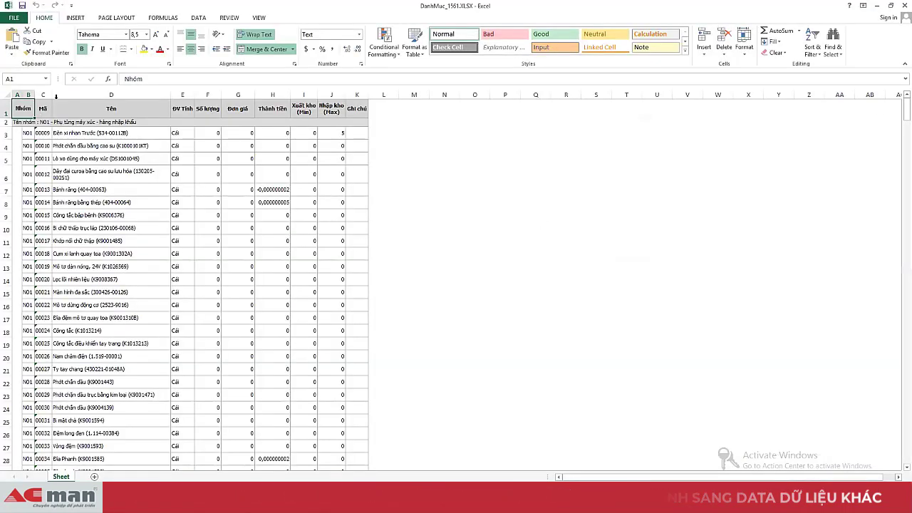
Step: Select column D and read the exported item names from D3 down to D11
{"action": "left_click", "coordinate": [87, 93]}
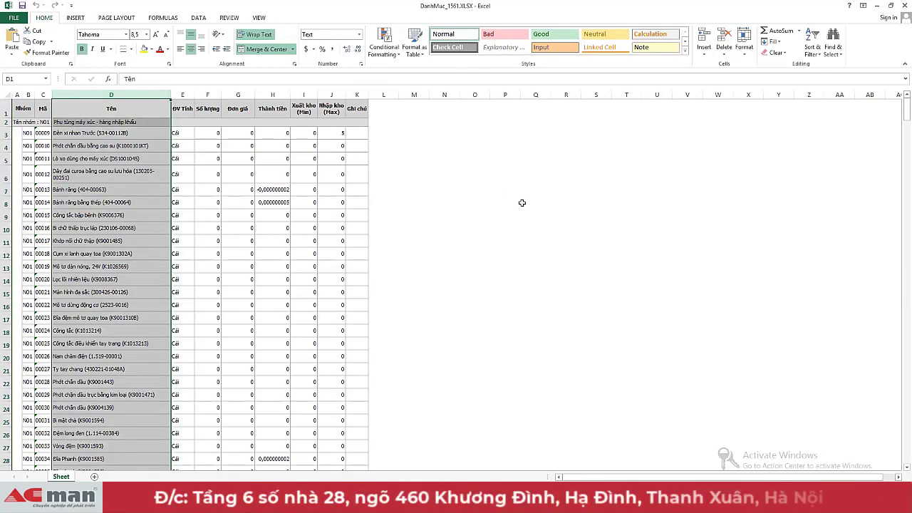
{"action": "left_click", "coordinate": [141, 108]}
{"action": "left_click", "coordinate": [133, 133]}
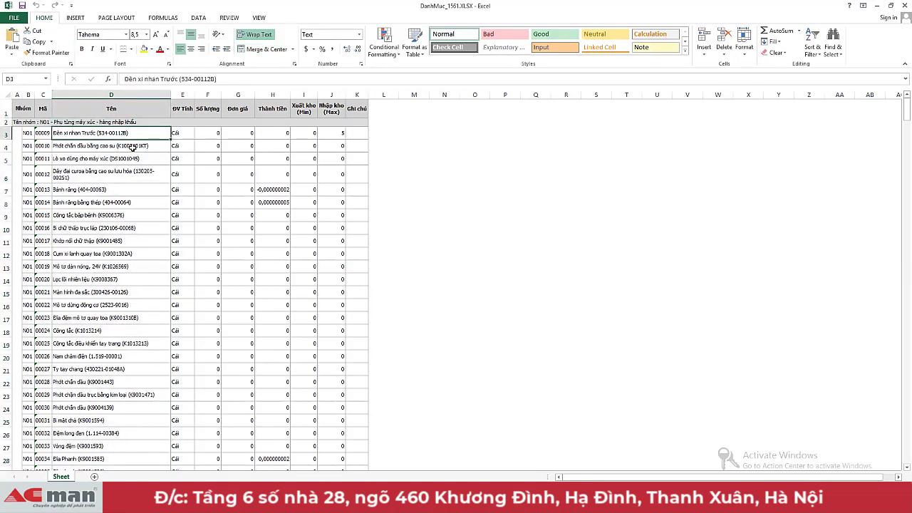
{"action": "left_click", "coordinate": [133, 147]}
{"action": "left_click", "coordinate": [133, 158]}
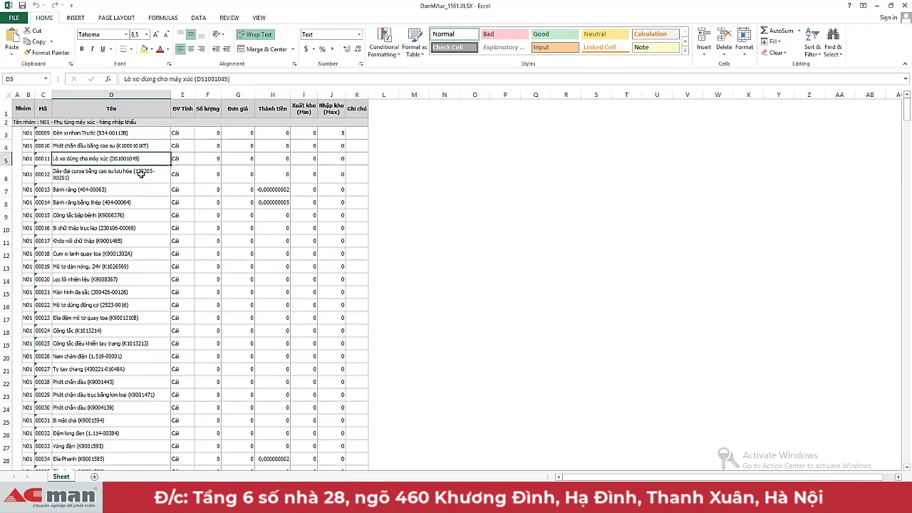
{"action": "left_click", "coordinate": [141, 174]}
{"action": "left_click", "coordinate": [139, 189]}
{"action": "left_click", "coordinate": [139, 202]}
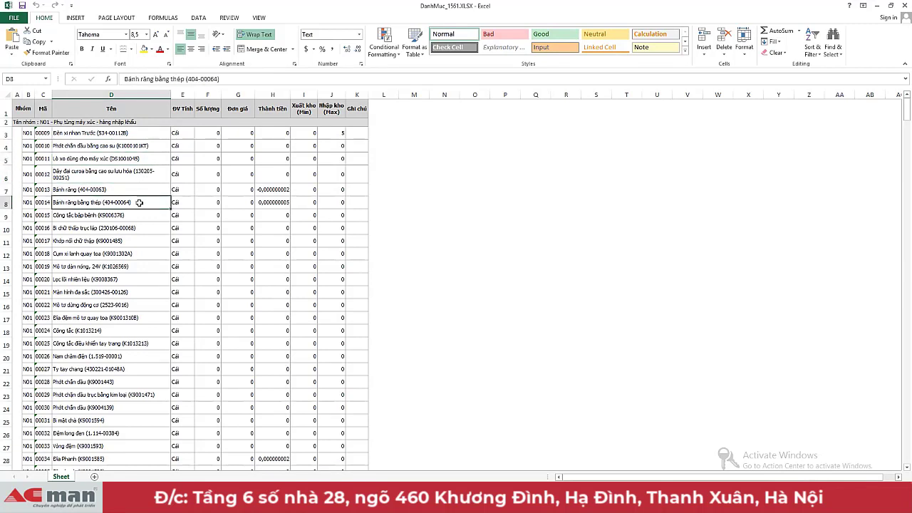
{"action": "left_click", "coordinate": [143, 217]}
{"action": "left_click", "coordinate": [143, 229]}
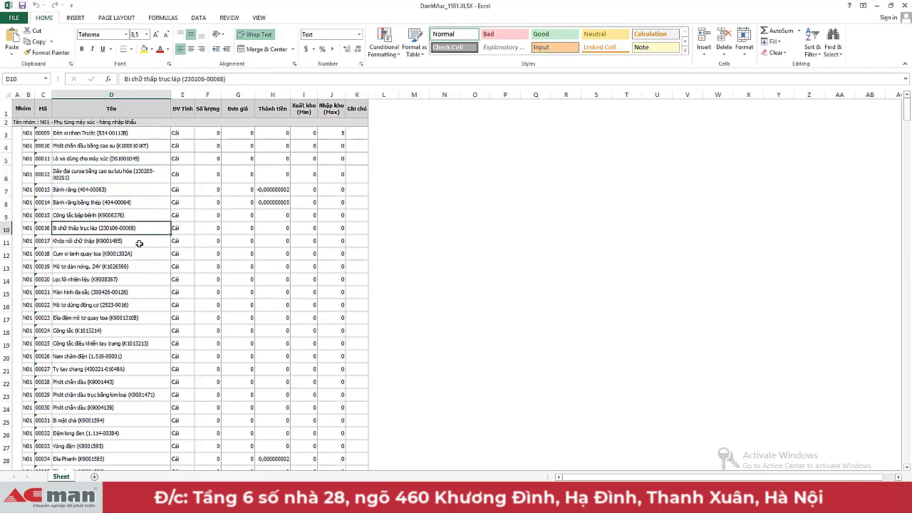
{"action": "left_click", "coordinate": [139, 243]}
Step: Recheck the names in D3–D5, then return to the ACMan item list
{"action": "left_click", "coordinate": [142, 130]}
{"action": "left_click", "coordinate": [141, 144]}
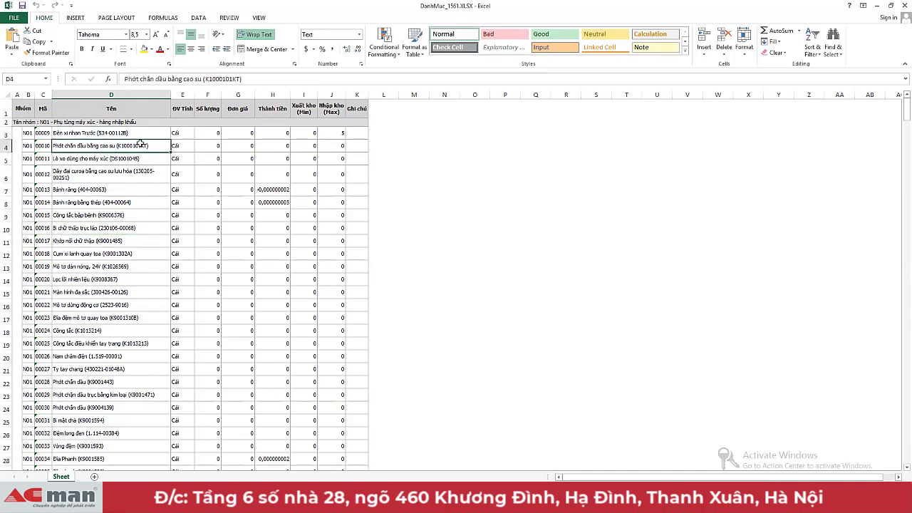
{"action": "left_click", "coordinate": [136, 160]}
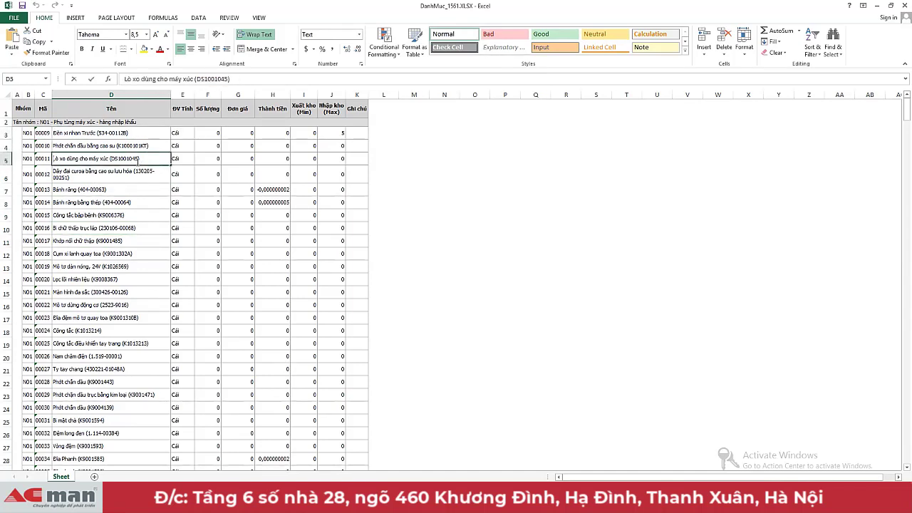
{"action": "left_click", "coordinate": [141, 136]}
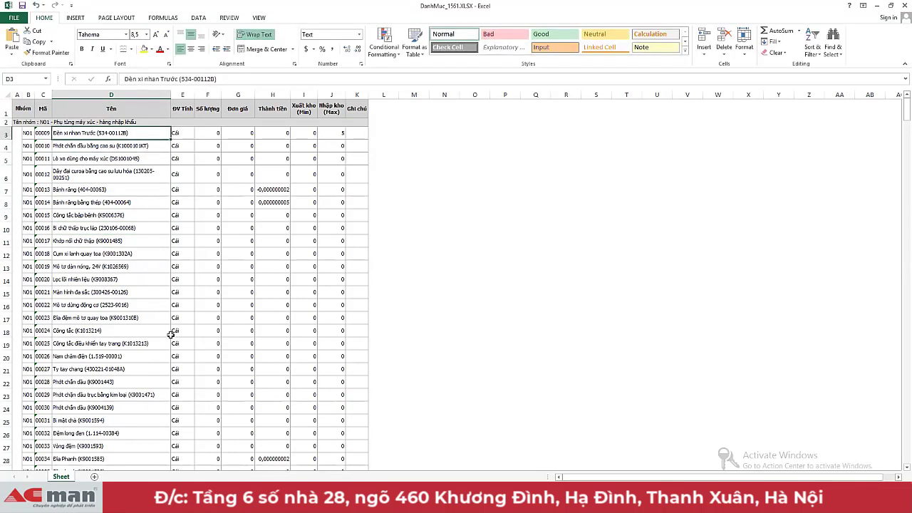
{"action": "mouse_move", "coordinate": [257, 498]}
{"action": "left_click", "coordinate": [360, 449]}
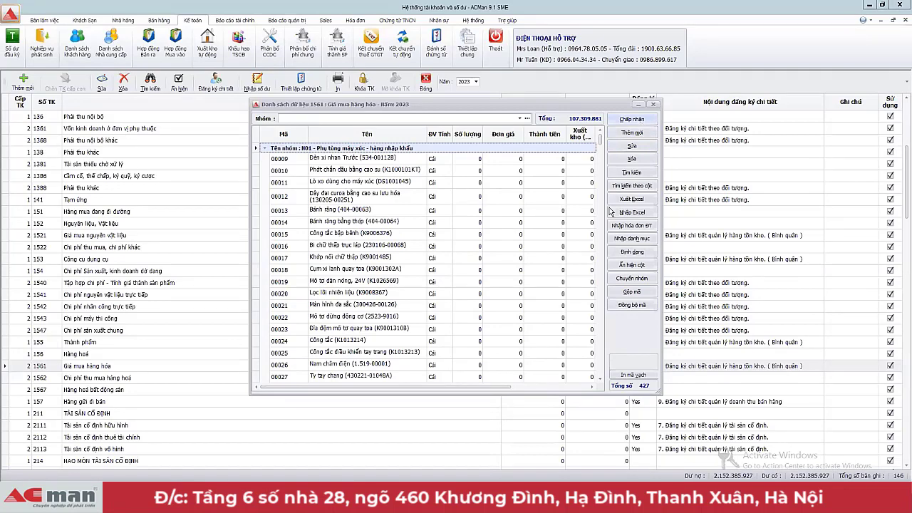
Step: Filter the 1561 list to the empty Cước vận chuyển group and view its Nhập Excel settings
{"action": "left_click", "coordinate": [519, 119]}
{"action": "left_click", "coordinate": [405, 189]}
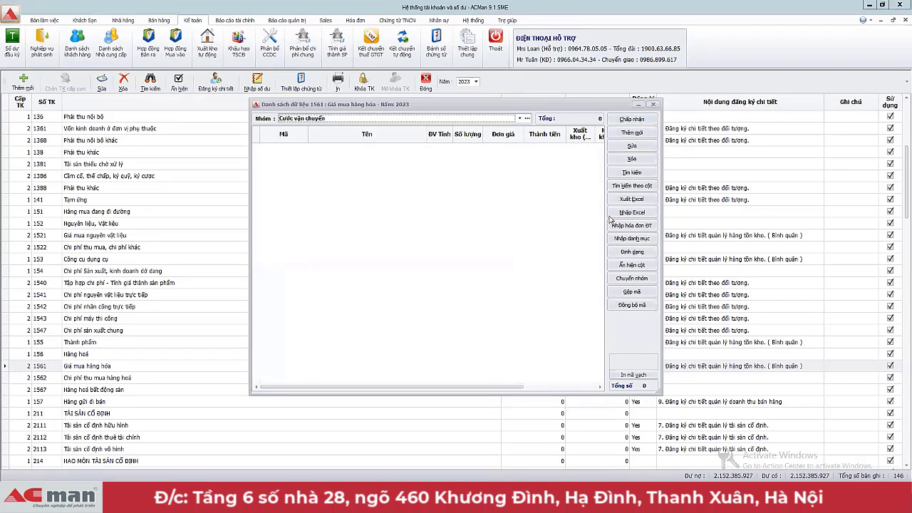
{"action": "left_click", "coordinate": [631, 214]}
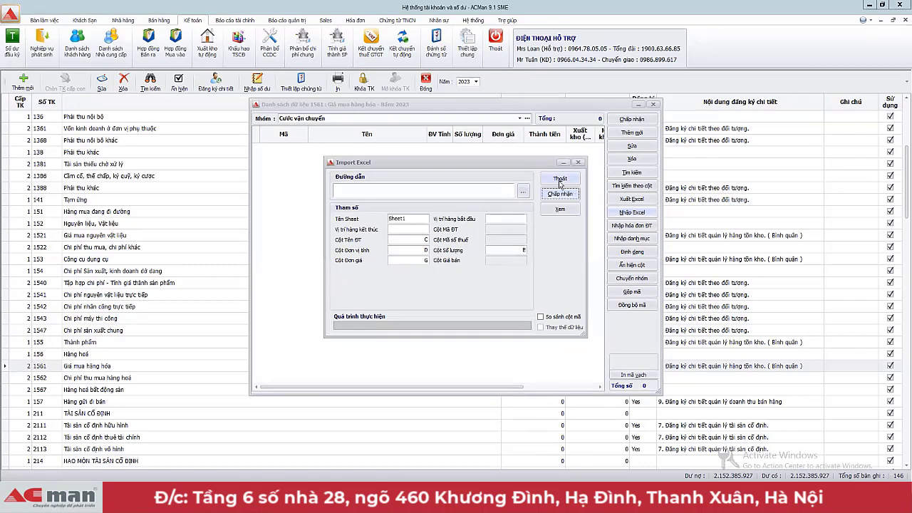
{"action": "key", "text": "alt+Tab"}
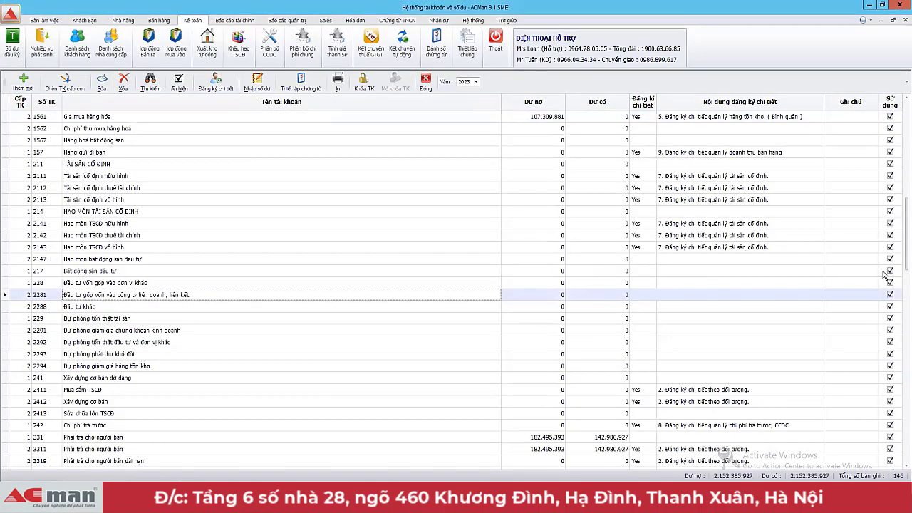
Step: Minimise the DanhMuc_1561 workbook, select accounts 2291 and 229, and show the Hệ thống tools
{"action": "left_click_drag", "start_coordinate": [903, 242], "coordinate": [903, 174]}
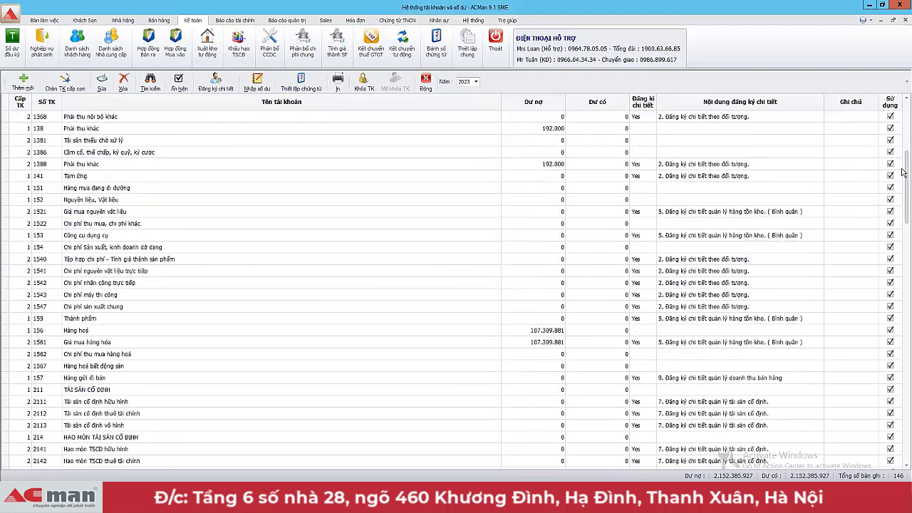
{"action": "left_click", "coordinate": [881, 6]}
{"action": "left_click", "coordinate": [876, 6]}
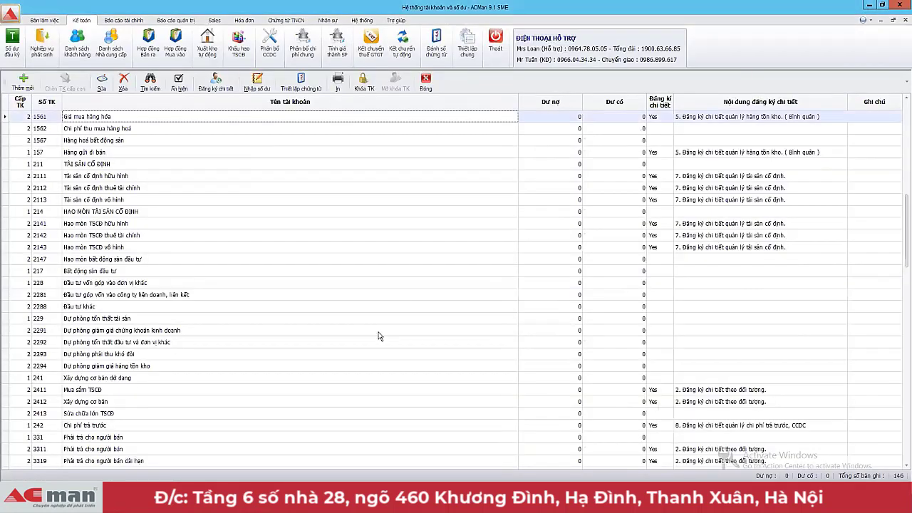
{"action": "left_click", "coordinate": [333, 336]}
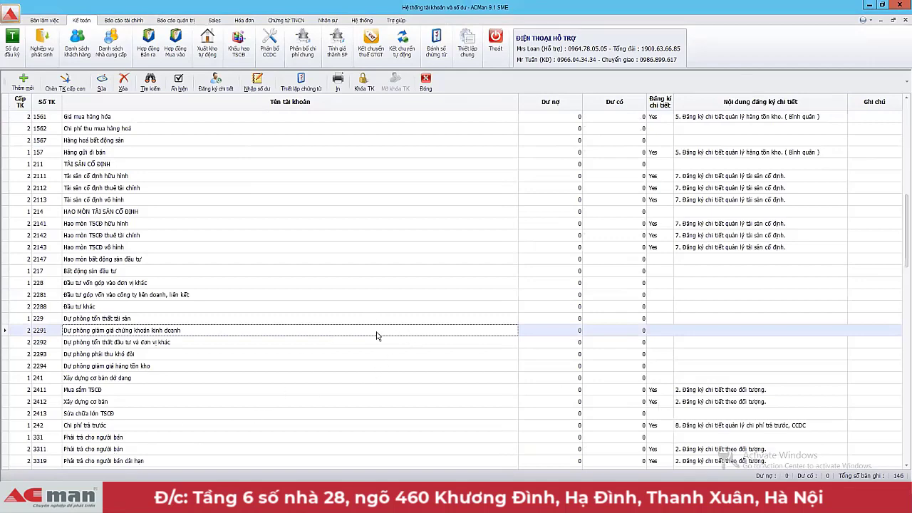
{"action": "left_click", "coordinate": [177, 319]}
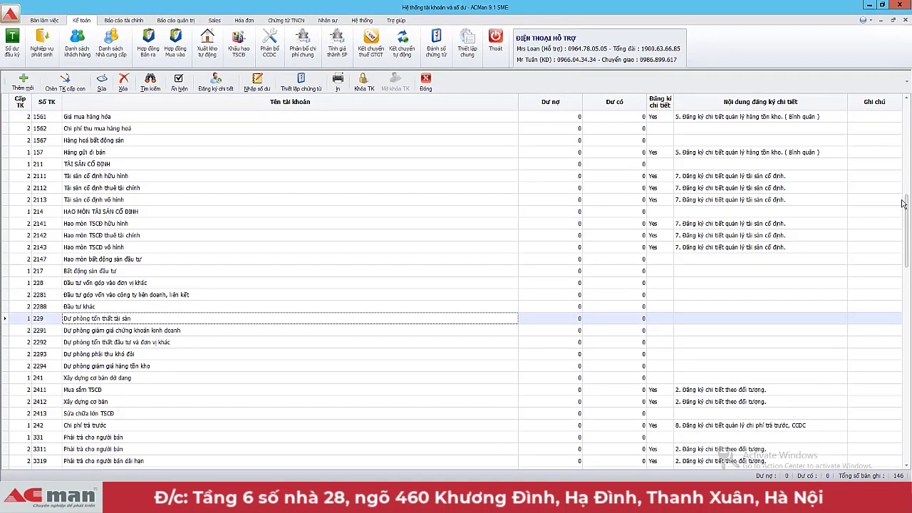
{"action": "left_click_drag", "start_coordinate": [904, 260], "coordinate": [901, 166]}
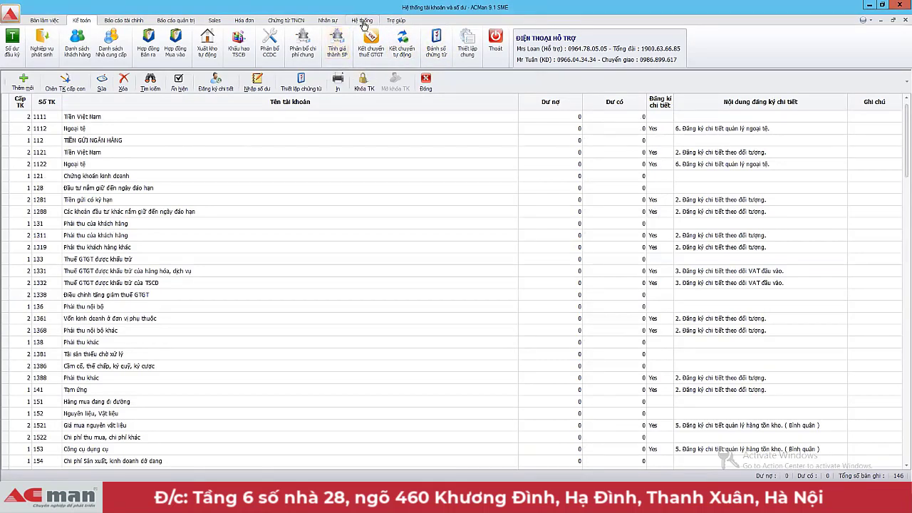
{"action": "left_click", "coordinate": [362, 20]}
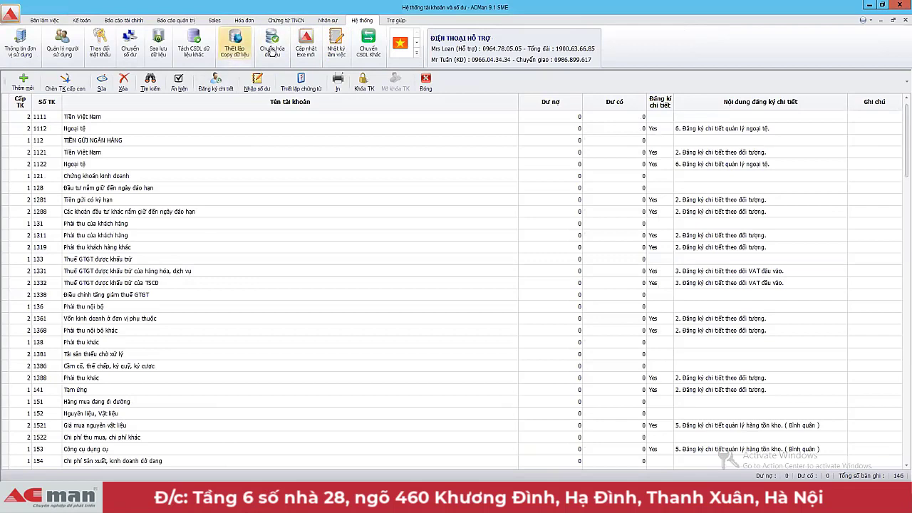
Step: Review Thiết lập Copy dữ liệu, leave it on Đồng bộ danh mục mã, and exit unchanged
{"action": "left_click", "coordinate": [235, 44]}
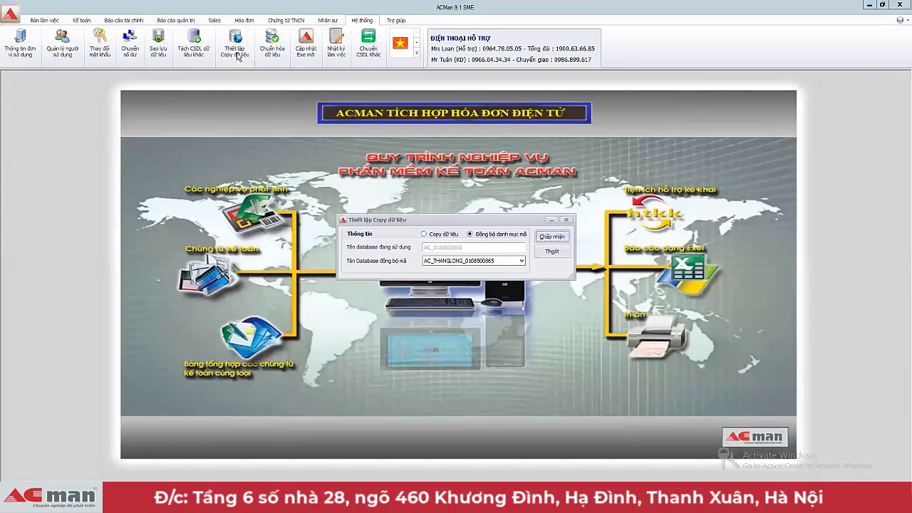
{"action": "left_click_drag", "start_coordinate": [451, 221], "coordinate": [456, 204]}
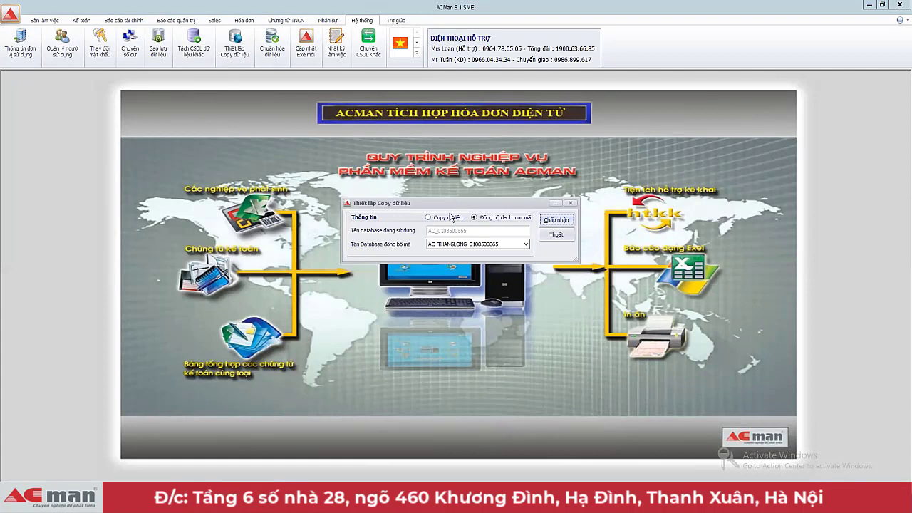
{"action": "left_click", "coordinate": [428, 218]}
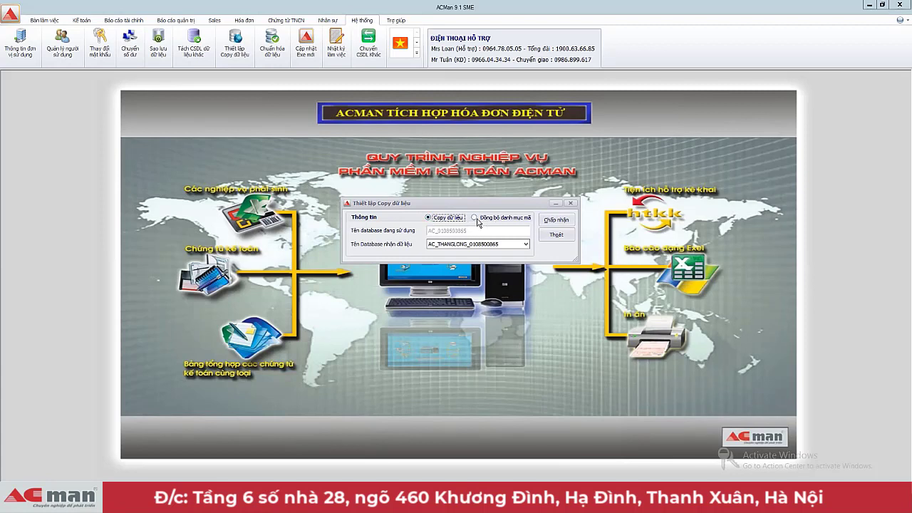
{"action": "left_click", "coordinate": [475, 218]}
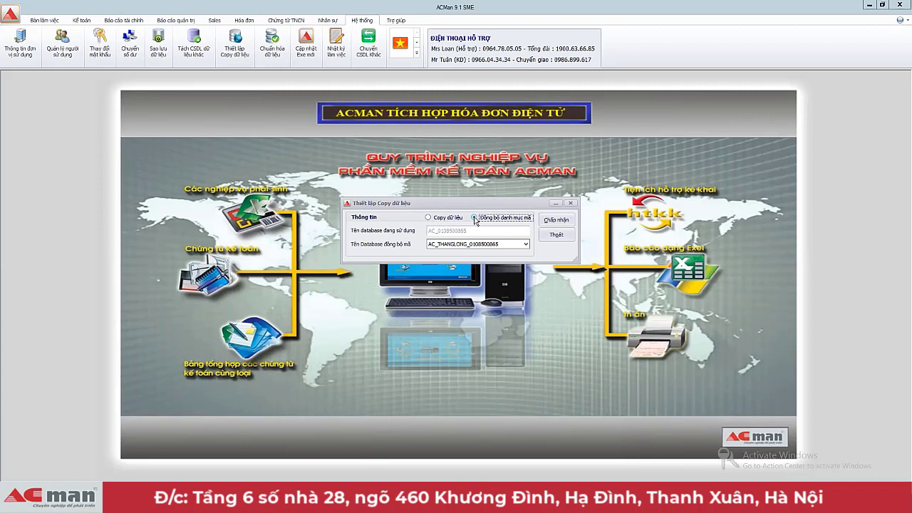
{"action": "left_click", "coordinate": [486, 244]}
{"action": "left_click", "coordinate": [493, 228]}
{"action": "left_click", "coordinate": [560, 235]}
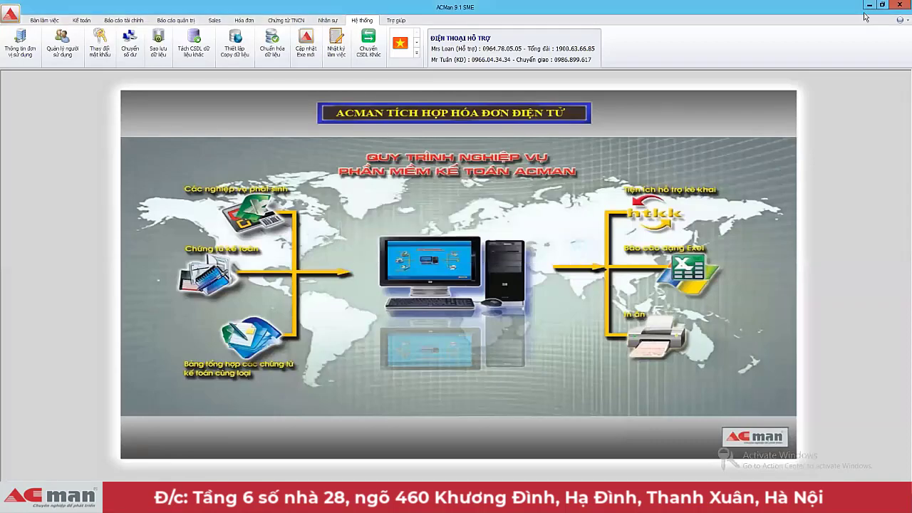
Step: In the other ACMan window, open the August 2023 voucher list and show the Hệ thống tools
{"action": "left_click", "coordinate": [868, 5]}
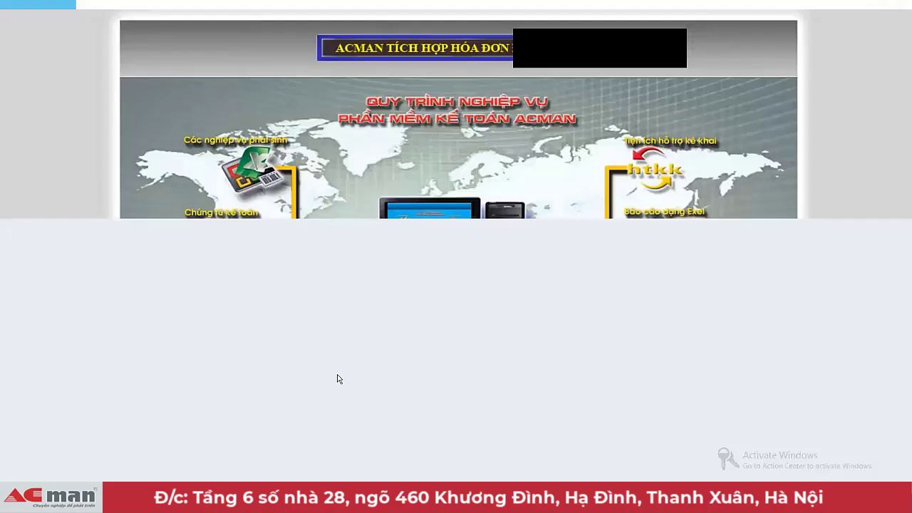
{"action": "scroll", "coordinate": [520, 300], "scroll_direction": "down", "scroll_amount": 2}
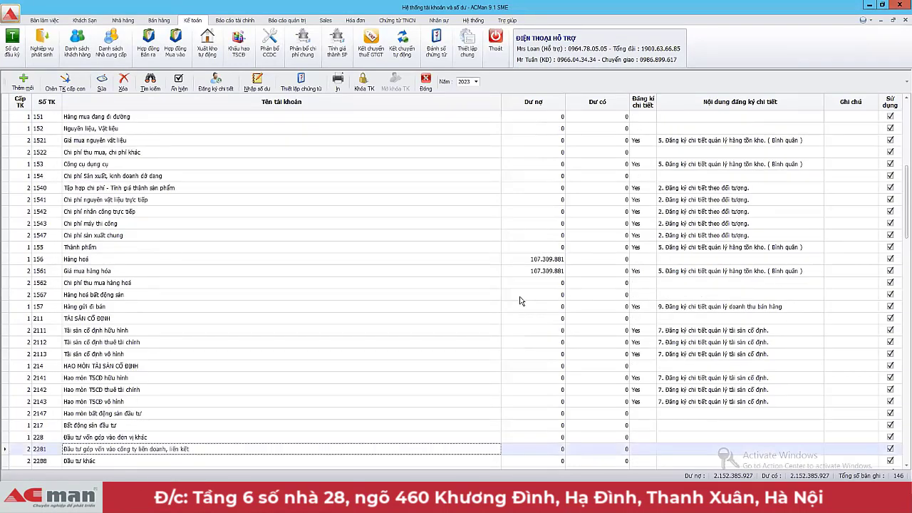
{"action": "left_click", "coordinate": [41, 42]}
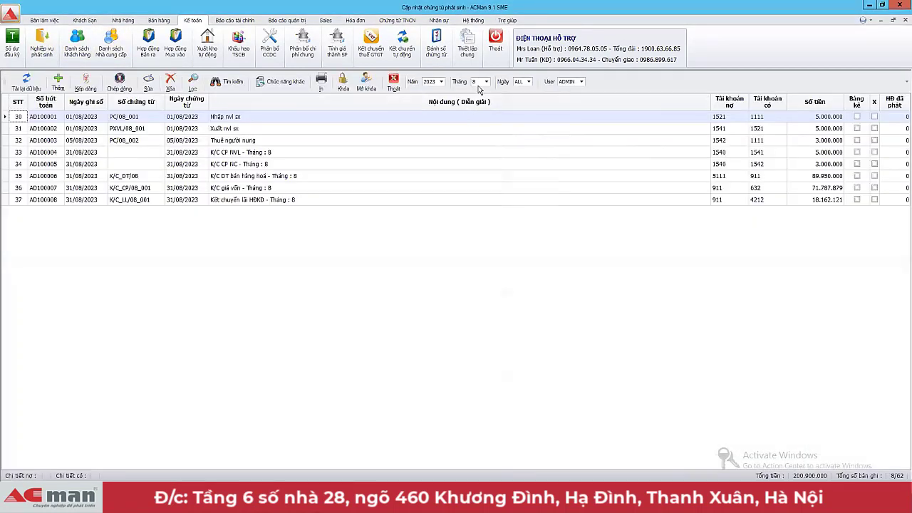
{"action": "left_click", "coordinate": [482, 83]}
{"action": "left_click", "coordinate": [440, 82]}
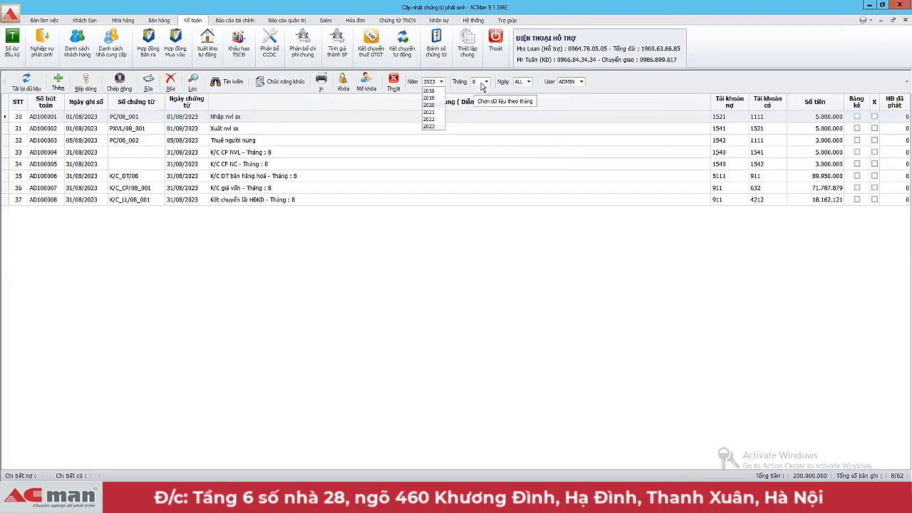
{"action": "left_click", "coordinate": [326, 147]}
{"action": "left_click", "coordinate": [325, 165]}
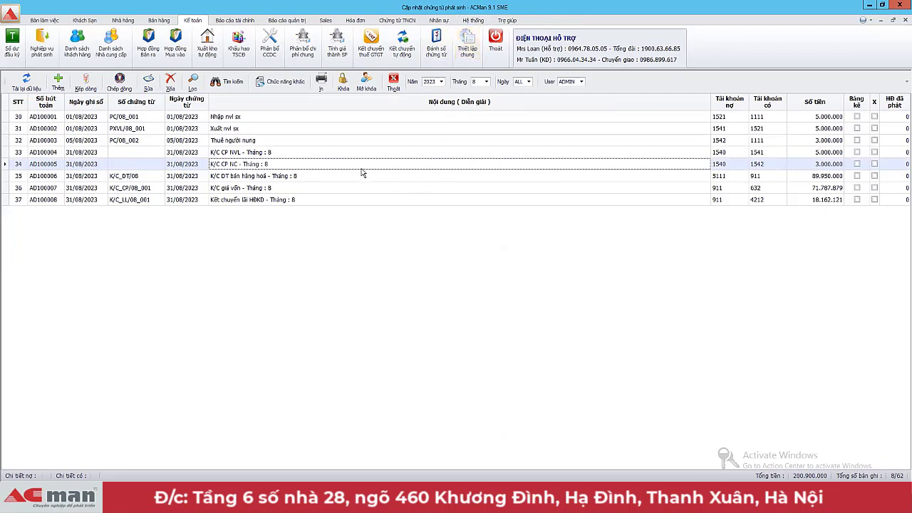
{"action": "left_click", "coordinate": [473, 20]}
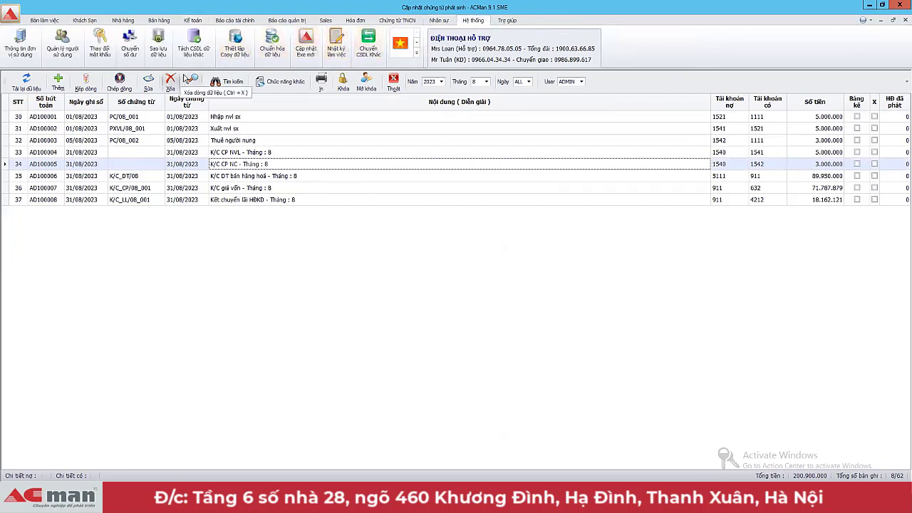
Step: Pick the 2023 database as receiver in the data-copy setup, then exit without copying
{"action": "left_click", "coordinate": [241, 54]}
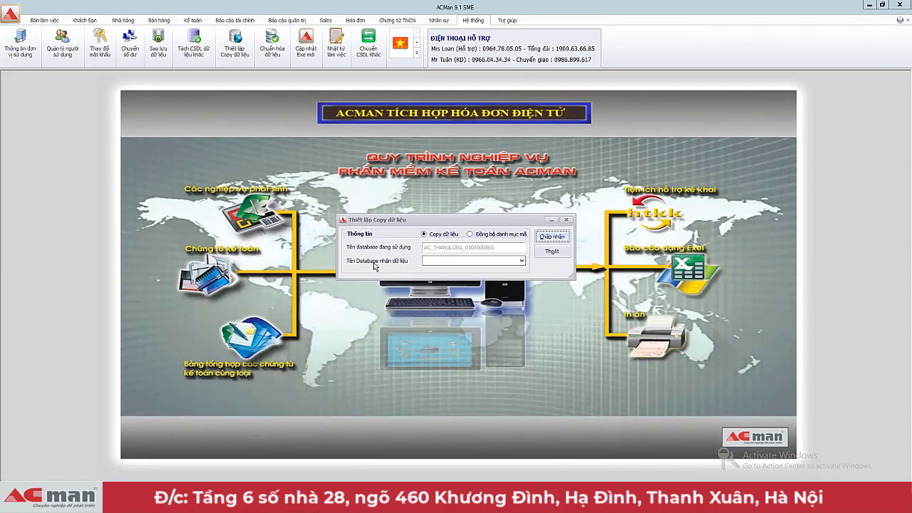
{"action": "left_click", "coordinate": [520, 261]}
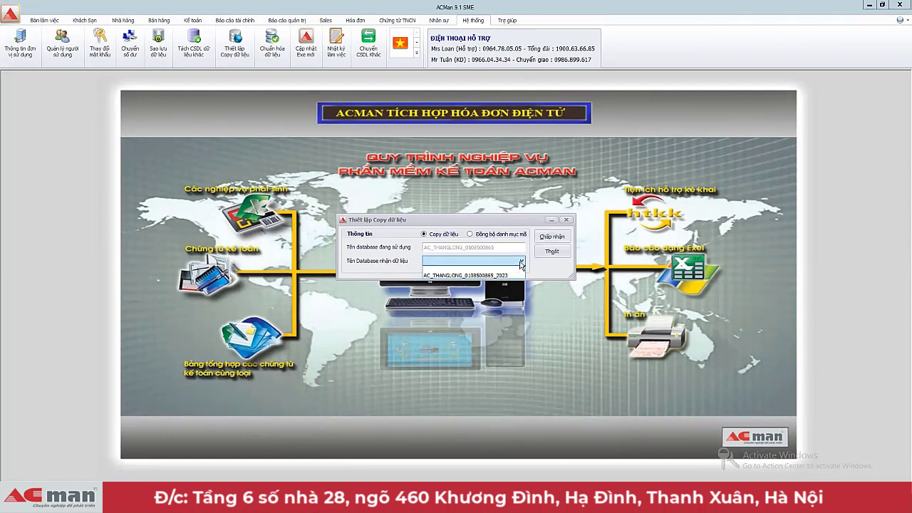
{"action": "left_click", "coordinate": [454, 276]}
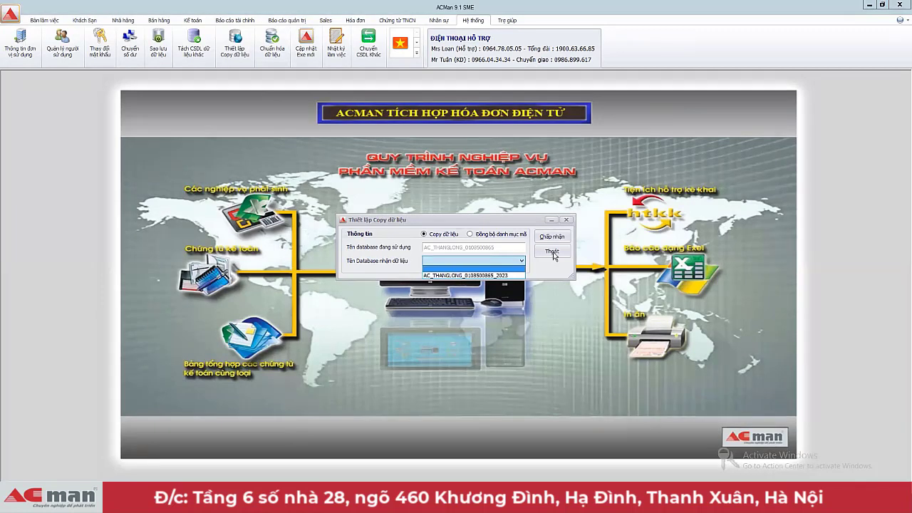
{"action": "left_click", "coordinate": [536, 237]}
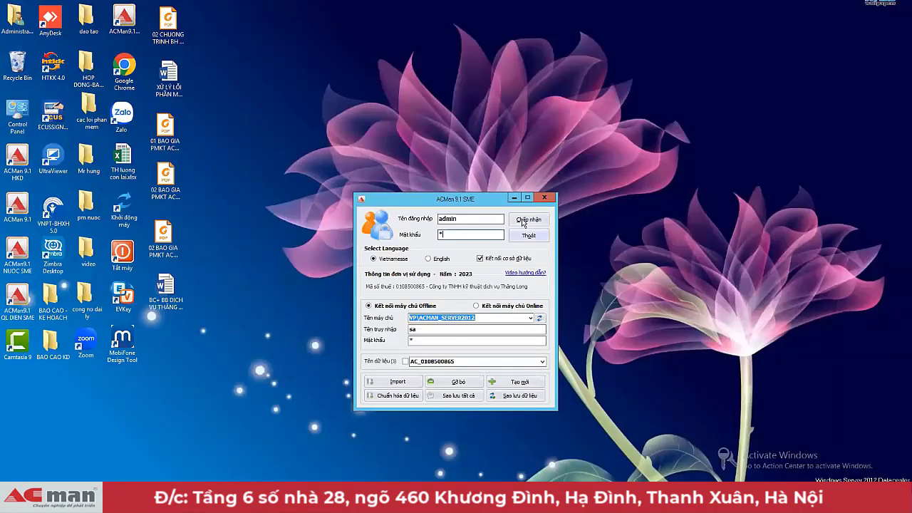
Step: Switch the open company database to DEMO with Chuyển CSDL Khác
{"action": "left_click", "coordinate": [523, 221]}
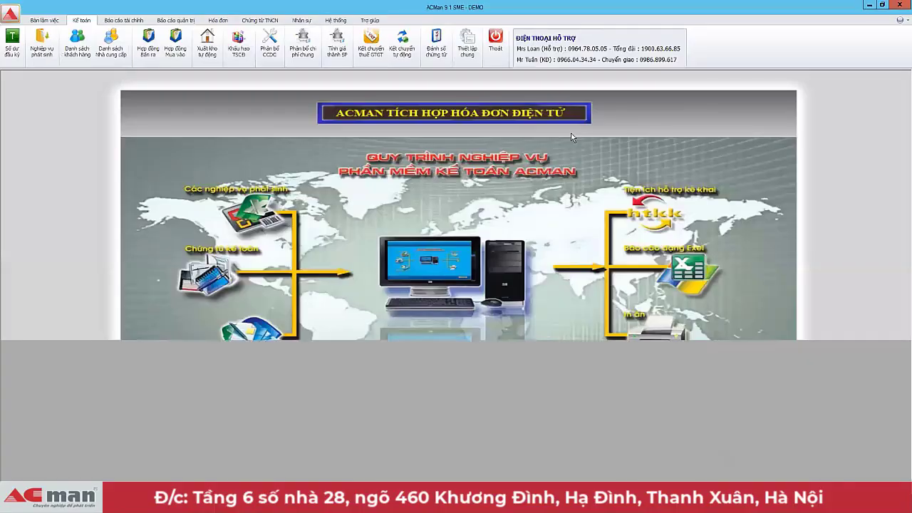
{"action": "left_click", "coordinate": [336, 20]}
{"action": "left_click", "coordinate": [369, 44]}
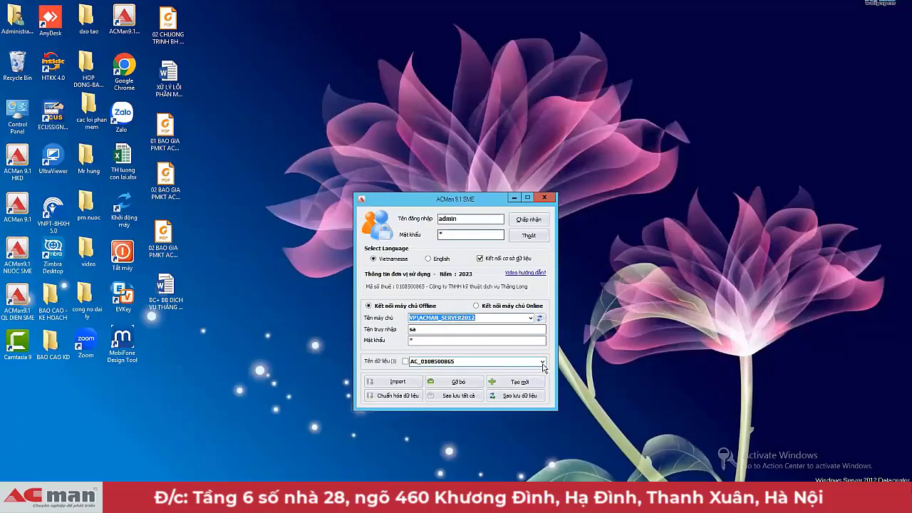
Step: Log in to the ThangLong company database
{"action": "left_click", "coordinate": [542, 362]}
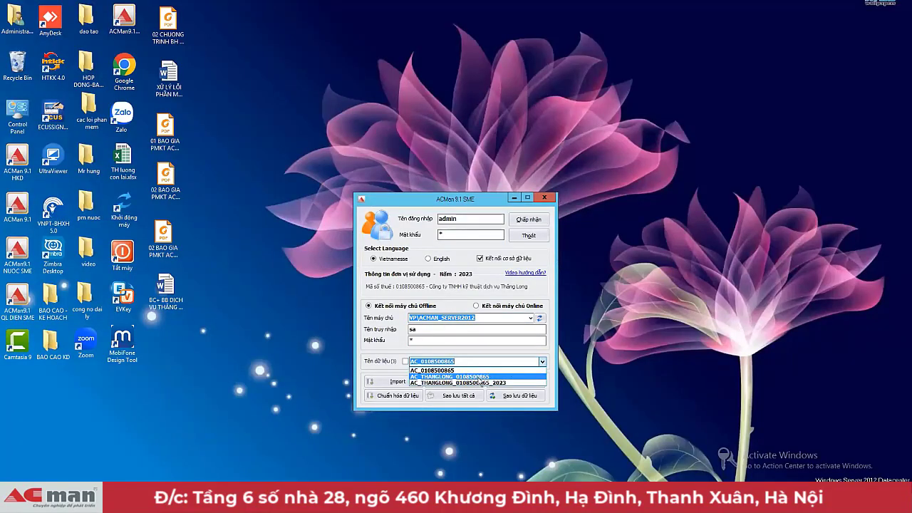
{"action": "left_click", "coordinate": [480, 382]}
{"action": "left_click", "coordinate": [520, 226]}
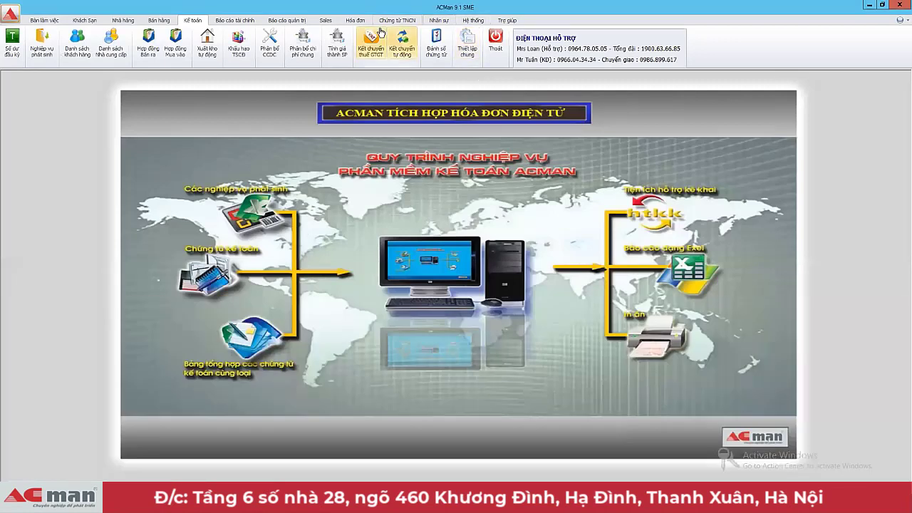
{"action": "left_click", "coordinate": [473, 20]}
{"action": "left_click", "coordinate": [234, 44]}
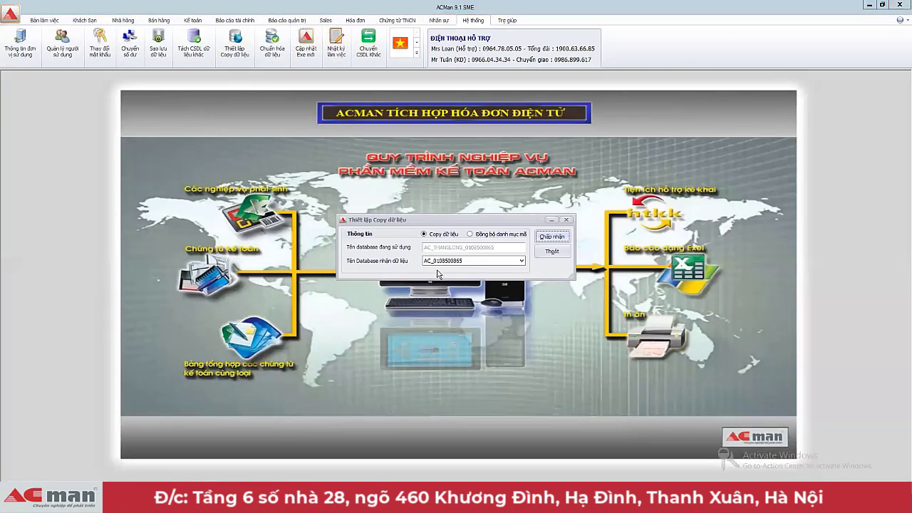
{"action": "left_click", "coordinate": [522, 262]}
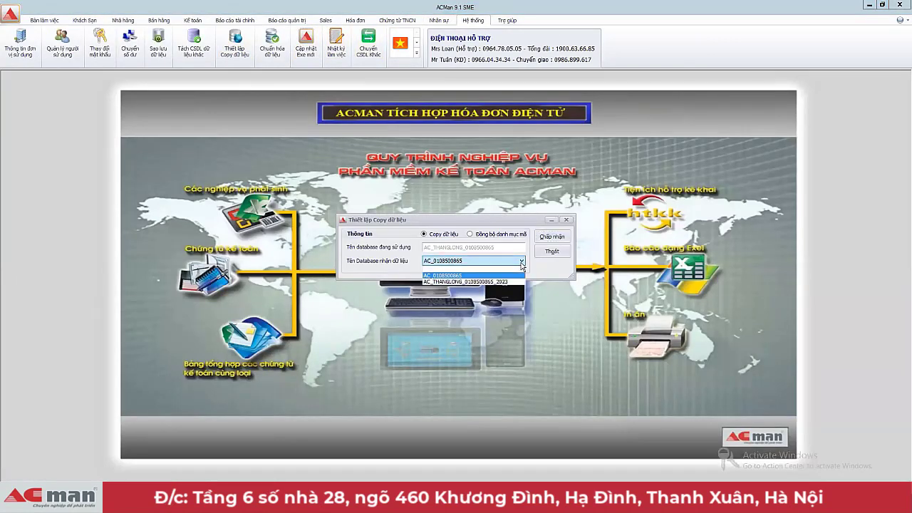
{"action": "left_click", "coordinate": [522, 265]}
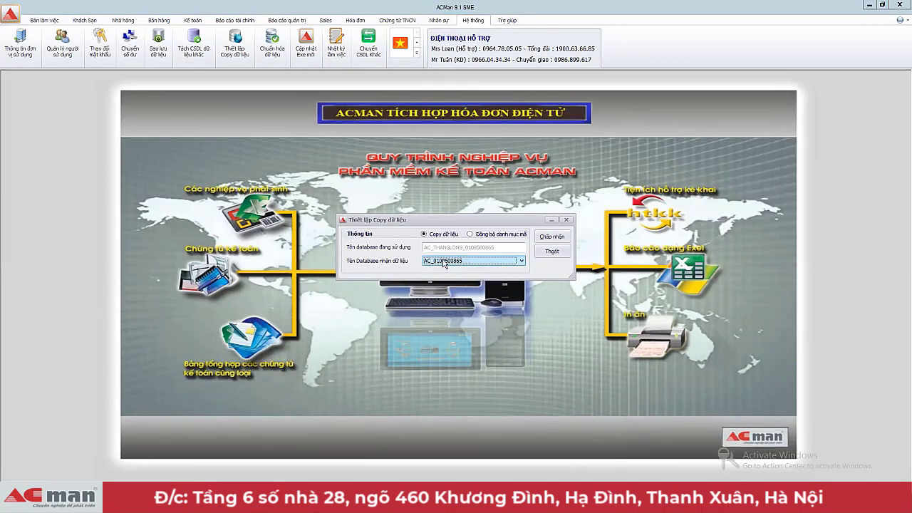
{"action": "left_click", "coordinate": [428, 249]}
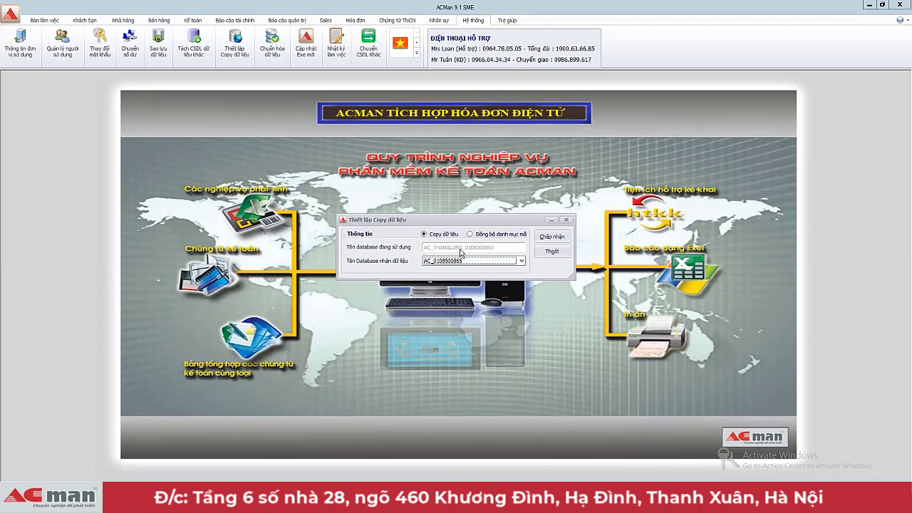
{"action": "left_click", "coordinate": [447, 262]}
{"action": "left_click", "coordinate": [551, 238]}
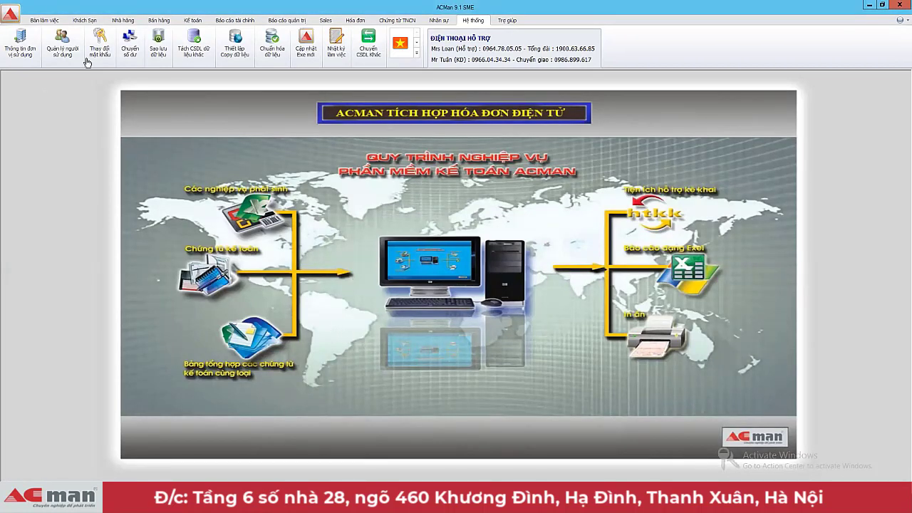
Step: Open the voucher list and compare August vouchers for 2022 and 2023
{"action": "left_click", "coordinate": [197, 23]}
{"action": "left_click", "coordinate": [41, 43]}
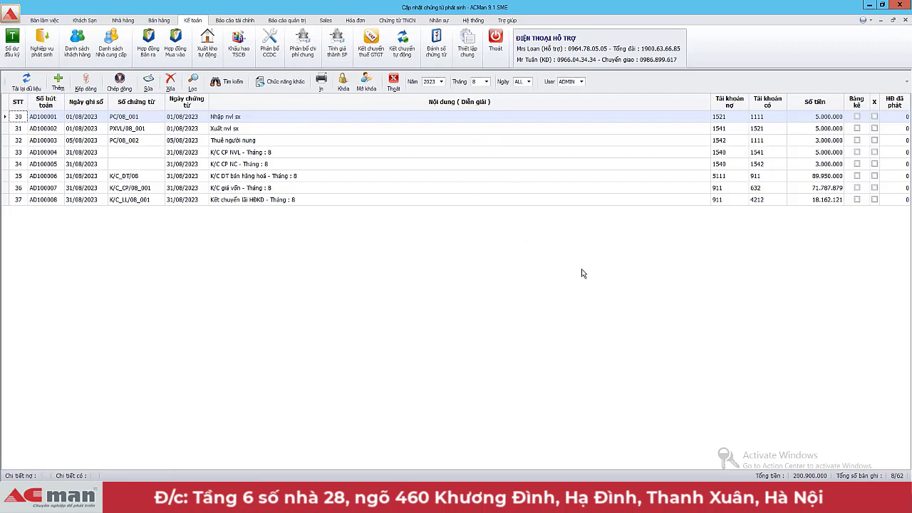
{"action": "left_click", "coordinate": [486, 82]}
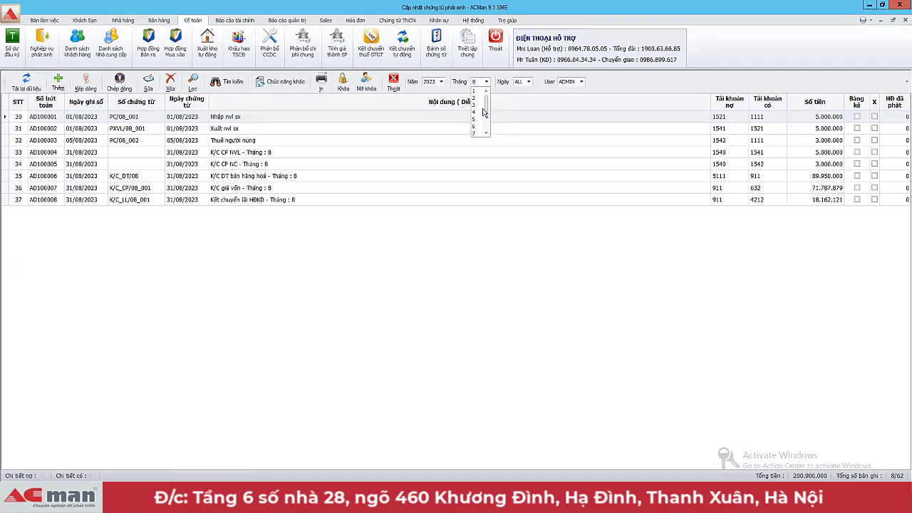
{"action": "scroll", "coordinate": [482, 108], "scroll_direction": "down", "scroll_amount": 2}
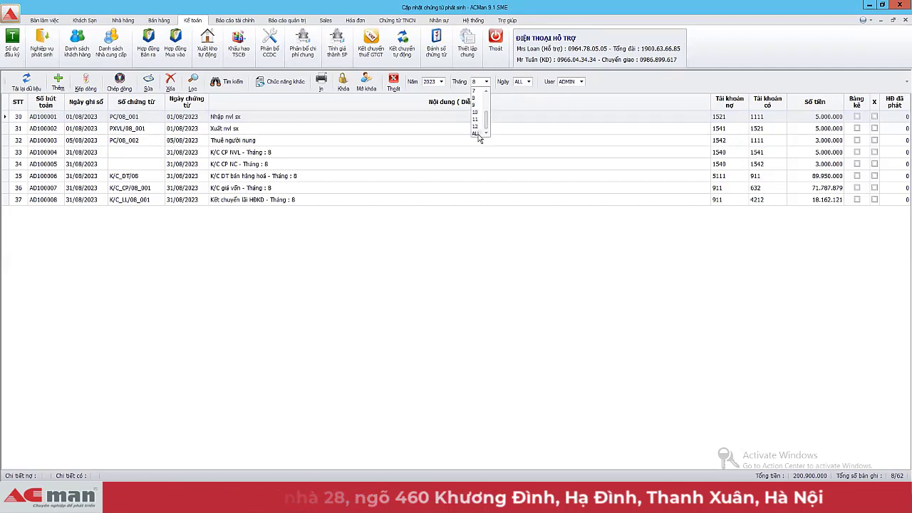
{"action": "left_click", "coordinate": [433, 82]}
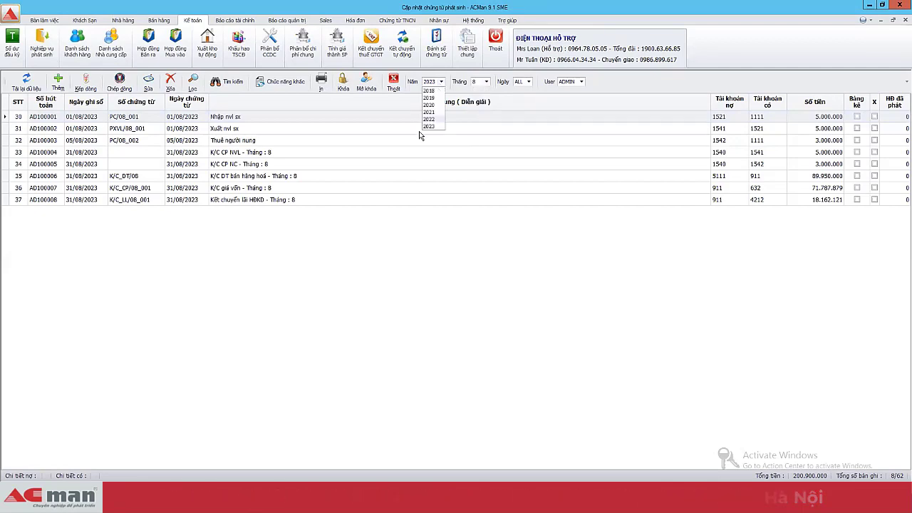
{"action": "left_click", "coordinate": [434, 119]}
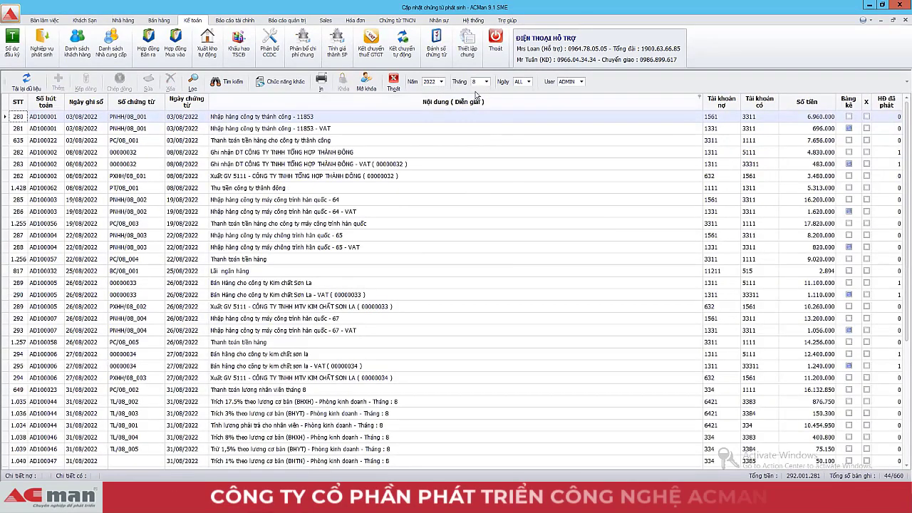
{"action": "left_click", "coordinate": [442, 81]}
{"action": "left_click", "coordinate": [429, 126]}
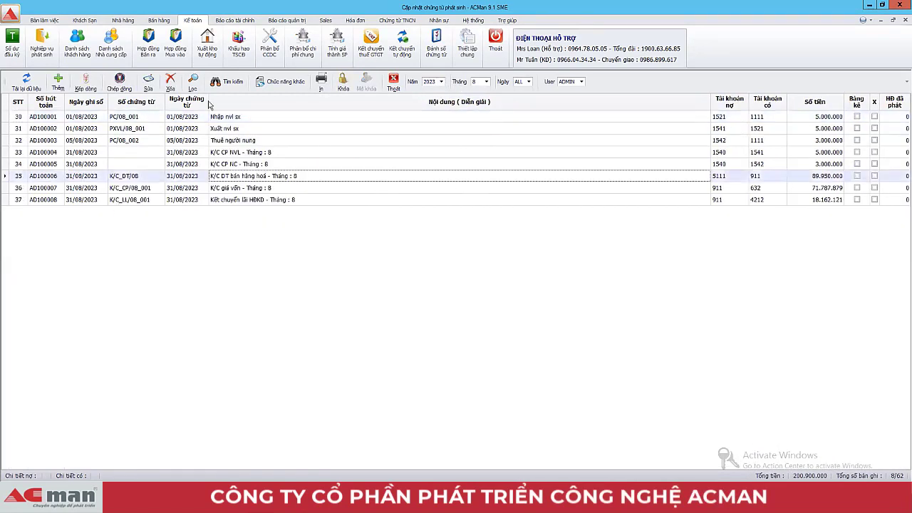
Step: Filter August 2023 vouchers by debit account 131, which shows no entries
{"action": "left_click", "coordinate": [192, 82]}
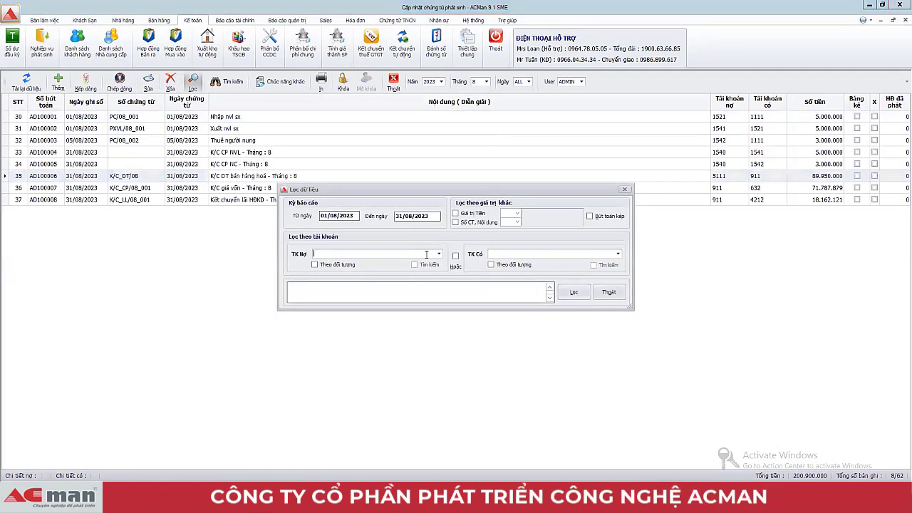
{"action": "type", "text": "131 - Phải thu của khách hàng"}
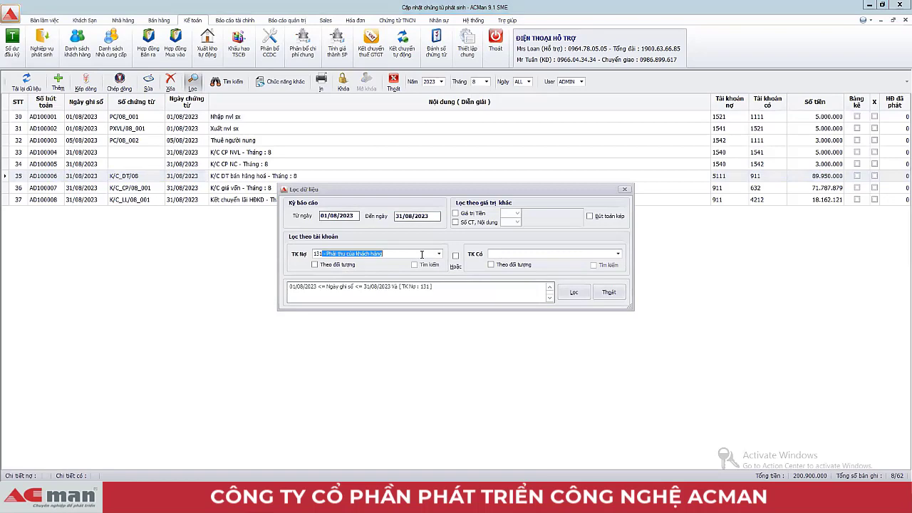
{"action": "left_click", "coordinate": [575, 295]}
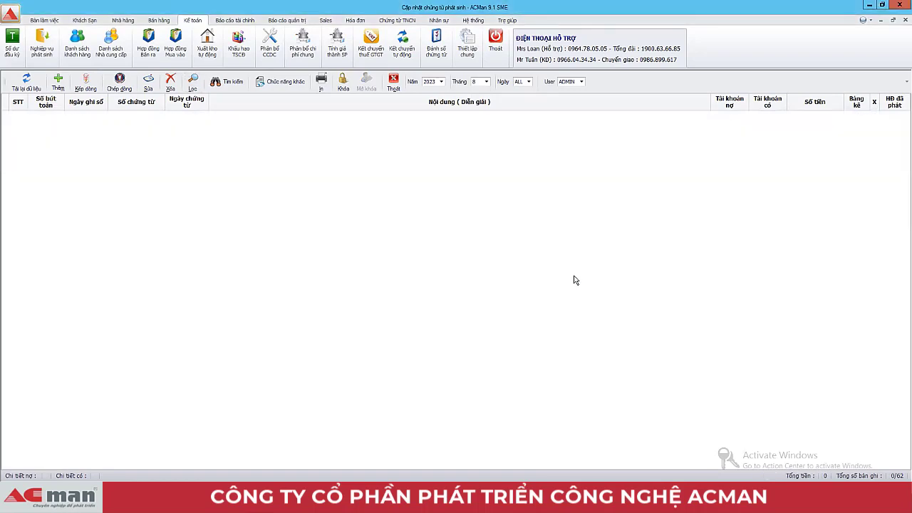
{"action": "left_click", "coordinate": [485, 83]}
{"action": "left_click_drag", "start_coordinate": [485, 91], "coordinate": [485, 119]}
Step: Set the month to ALL and filter 2023 vouchers by debit account 131
{"action": "left_click", "coordinate": [477, 135]}
{"action": "left_click", "coordinate": [192, 83]}
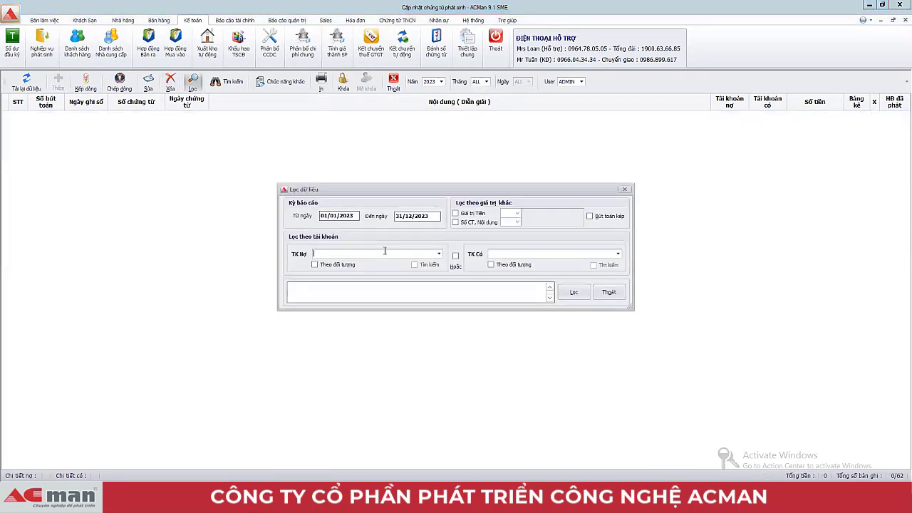
{"action": "type", "text": "131 - Phải thu của khách hàng"}
{"action": "left_click", "coordinate": [570, 298]}
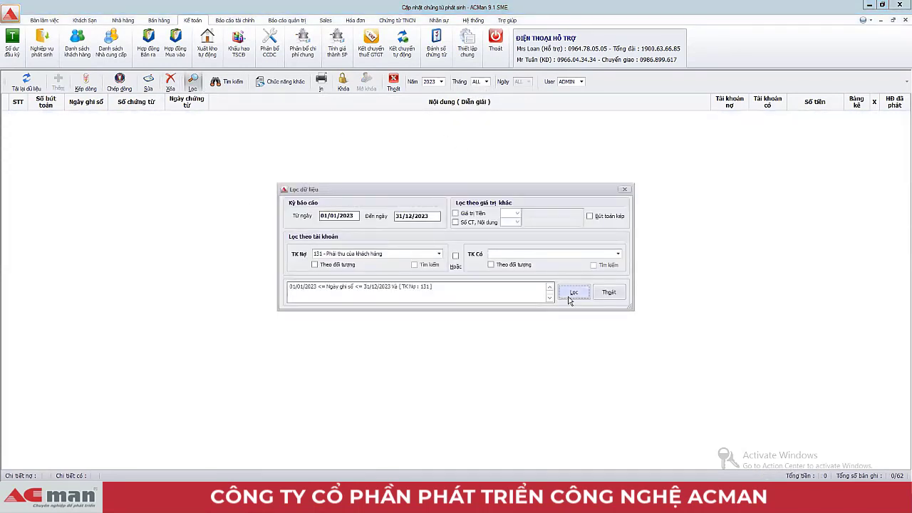
Step: Check the 24 sales entries crediting 5111, then return to the main window
{"action": "left_click", "coordinate": [438, 189]}
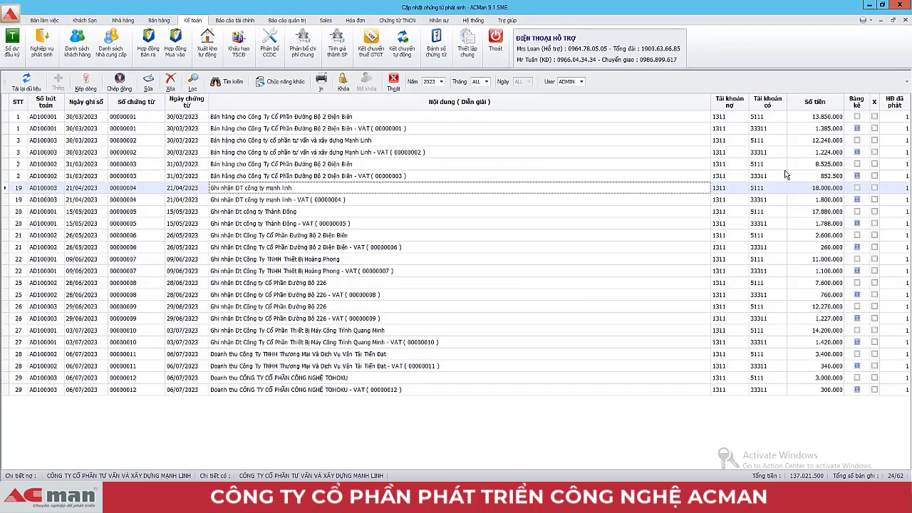
{"action": "left_click", "coordinate": [729, 119]}
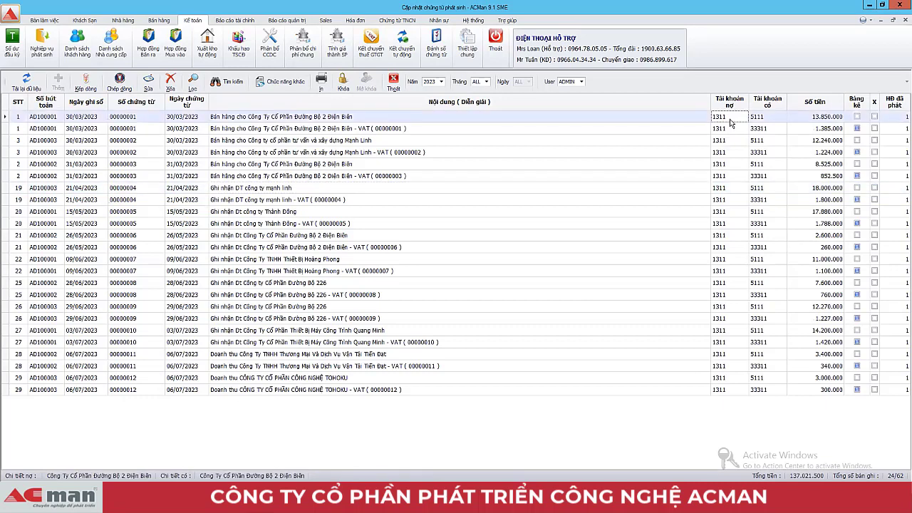
{"action": "left_click", "coordinate": [729, 141]}
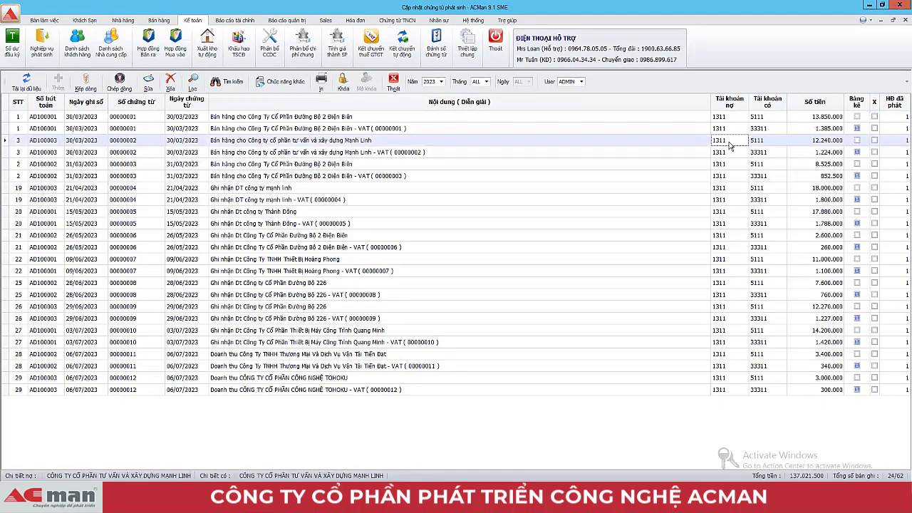
{"action": "left_click", "coordinate": [774, 117]}
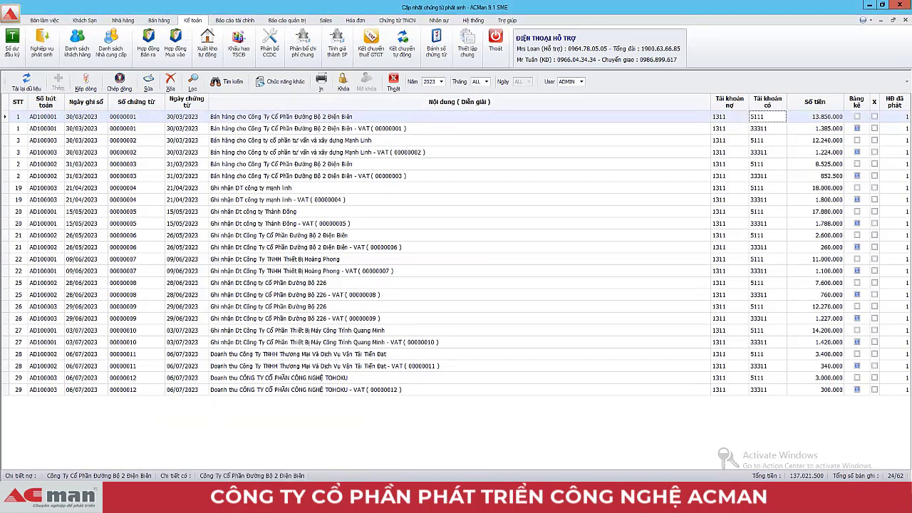
{"action": "left_click", "coordinate": [237, 477]}
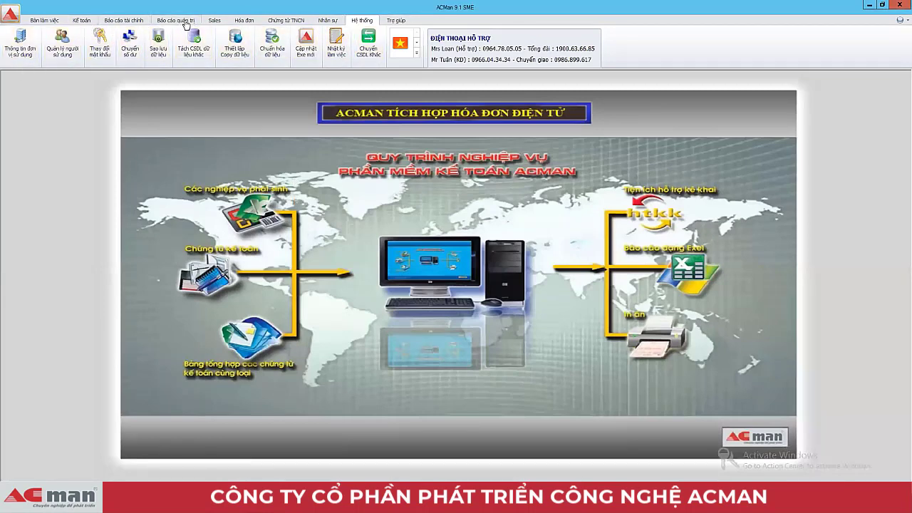
Step: Find the 511 accounts in Opening Balances and open account 5111's item list
{"action": "left_click", "coordinate": [82, 20]}
{"action": "left_click", "coordinate": [12, 43]}
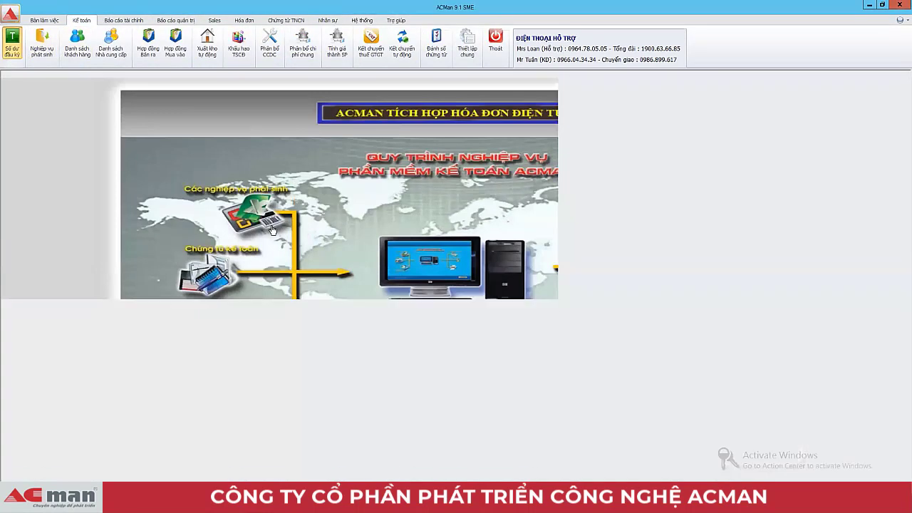
{"action": "left_click", "coordinate": [150, 82]}
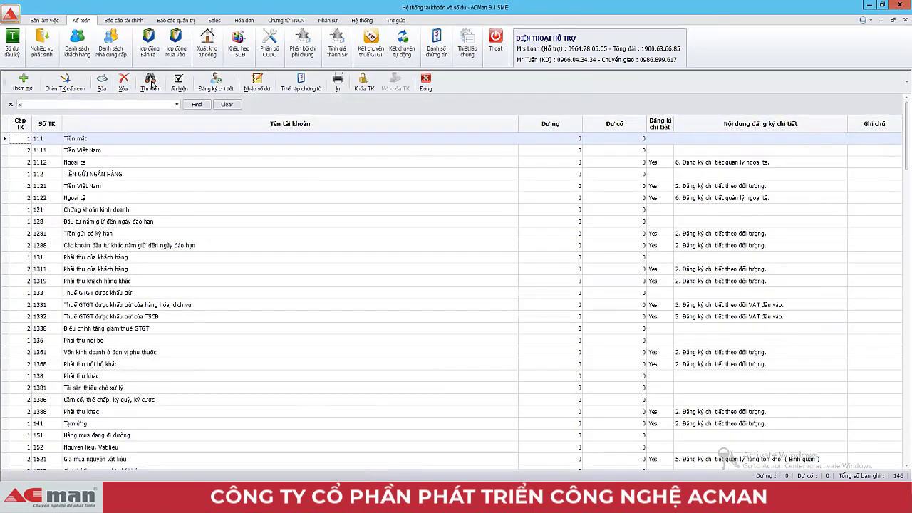
{"action": "type", "text": "511"}
{"action": "key", "text": "Return"}
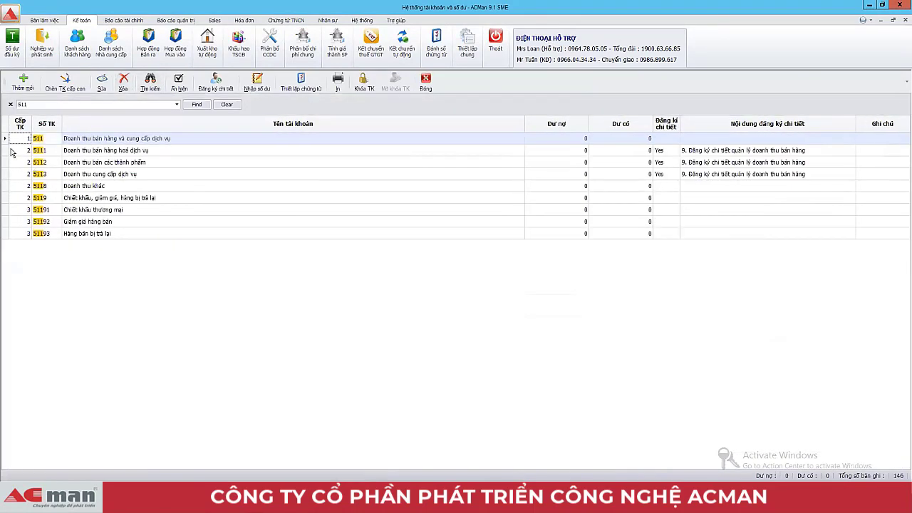
{"action": "double_click", "coordinate": [7, 151]}
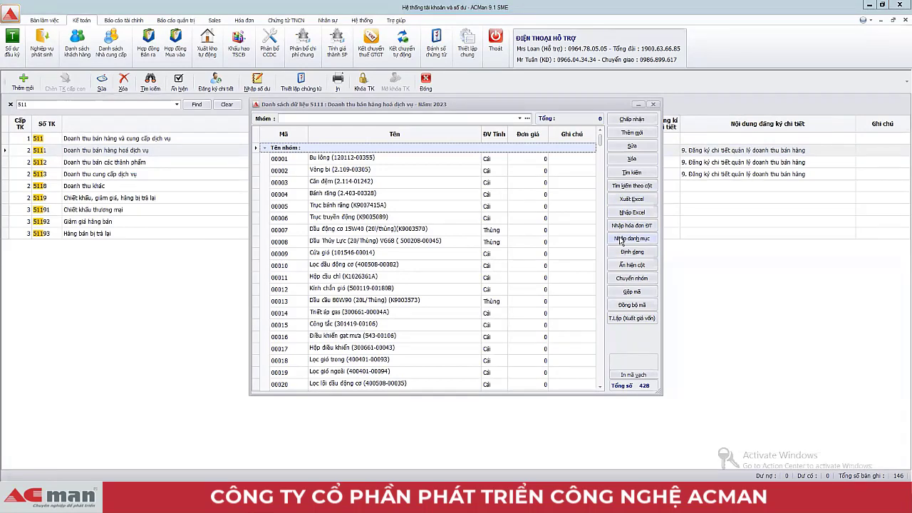
Step: Import all 427 items from the old synced data into group Nhóm 01
{"action": "left_click", "coordinate": [520, 118]}
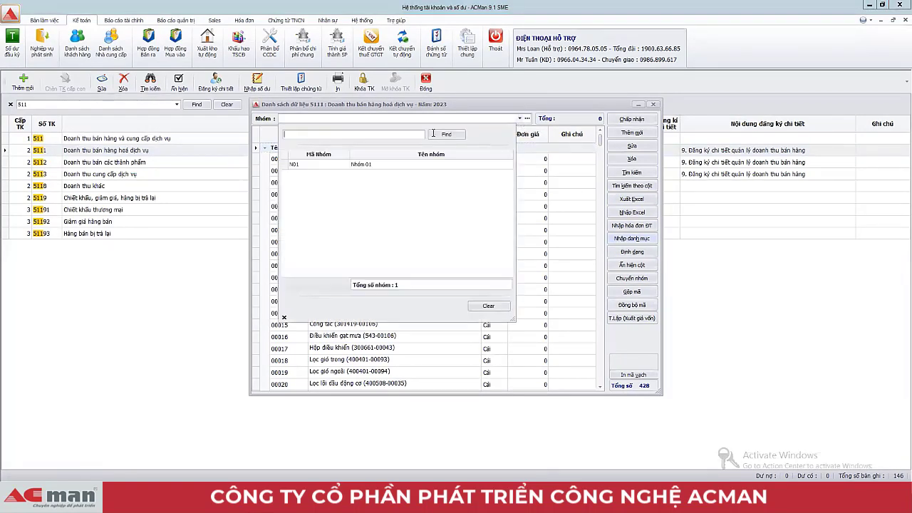
{"action": "left_click", "coordinate": [364, 164]}
{"action": "left_click", "coordinate": [634, 240]}
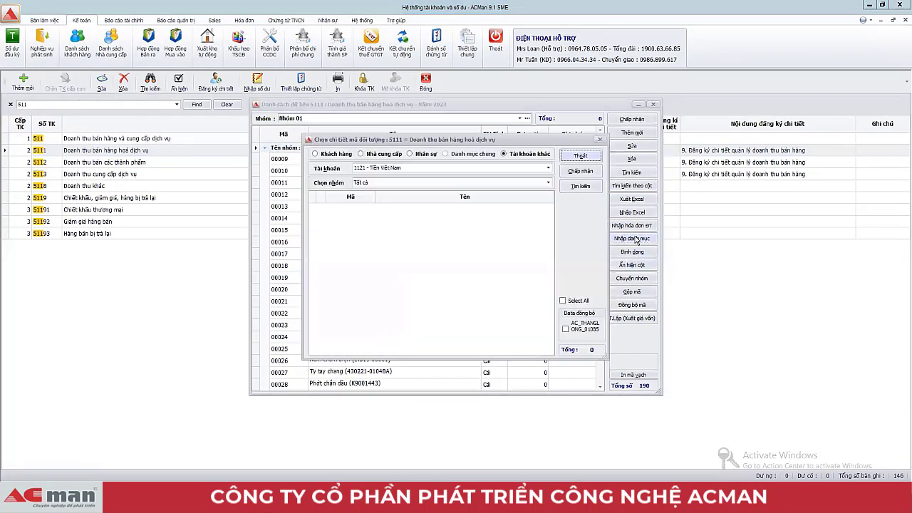
{"action": "left_click", "coordinate": [565, 329]}
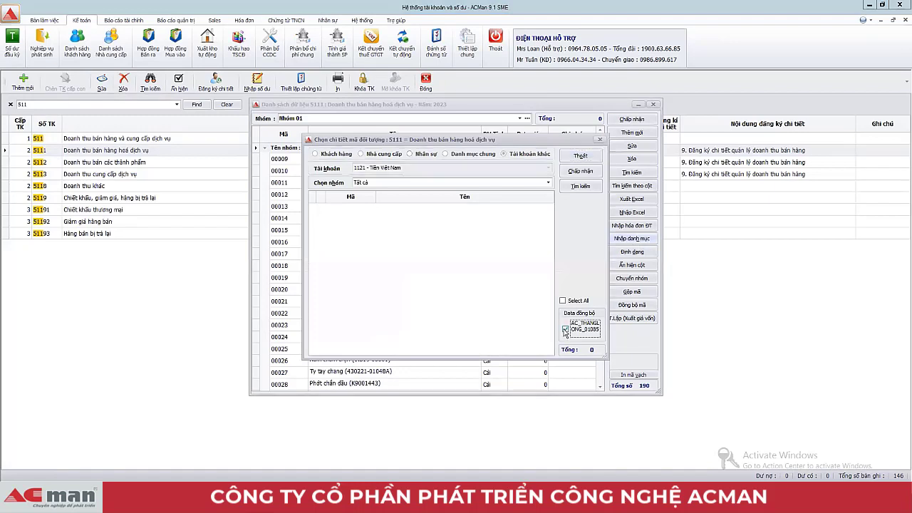
{"action": "left_click", "coordinate": [562, 300]}
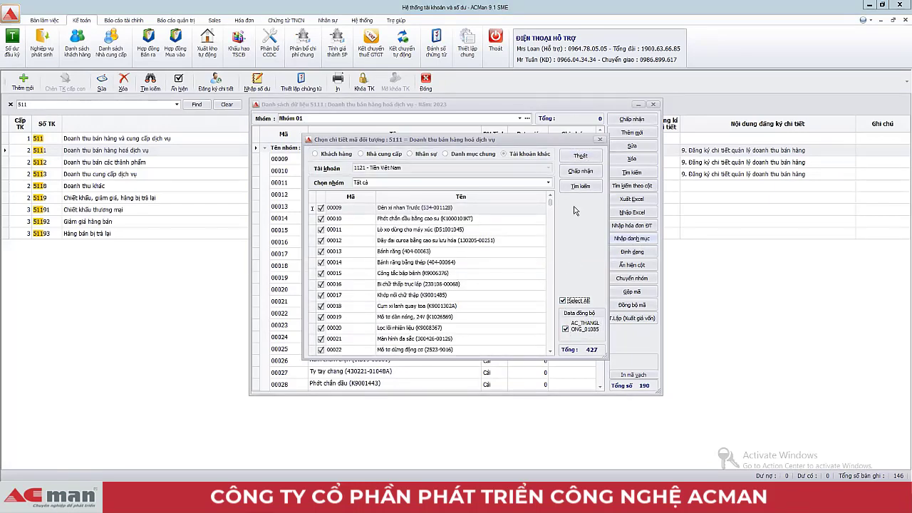
{"action": "left_click", "coordinate": [579, 171]}
{"action": "key", "text": "Return"}
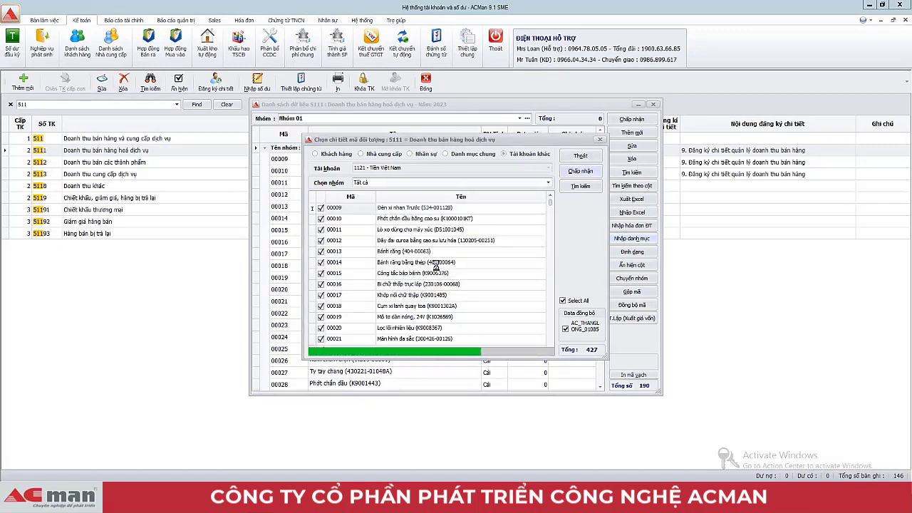
{"action": "left_click", "coordinate": [434, 286]}
{"action": "left_click", "coordinate": [532, 243]}
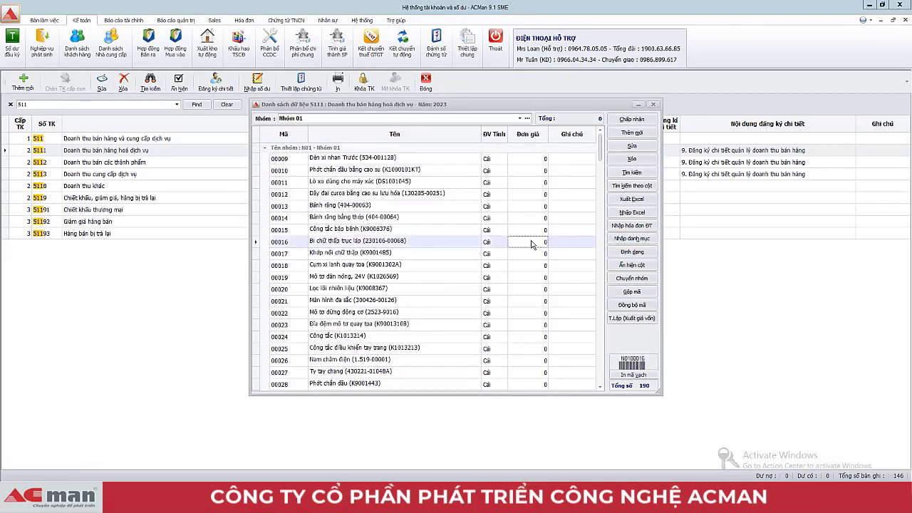
{"action": "left_click", "coordinate": [631, 119]}
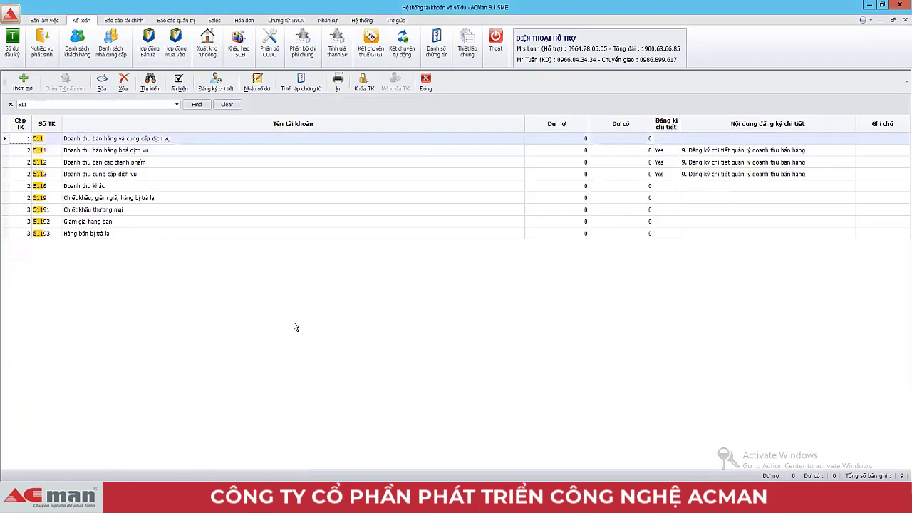
Step: Scroll account 5111's item list to item 00193 at the end, then close the account list
{"action": "double_click", "coordinate": [8, 150]}
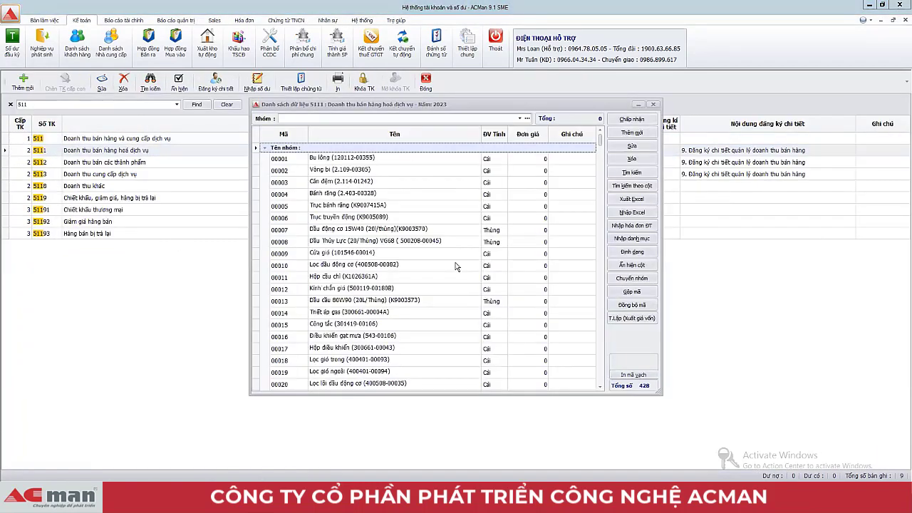
{"action": "left_click_drag", "start_coordinate": [599, 145], "coordinate": [599, 377]}
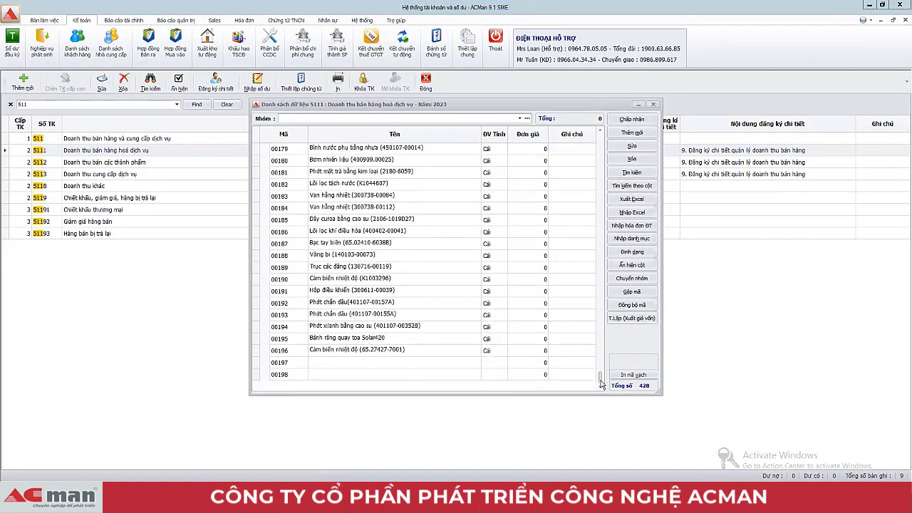
{"action": "left_click", "coordinate": [315, 315]}
{"action": "left_click", "coordinate": [631, 119]}
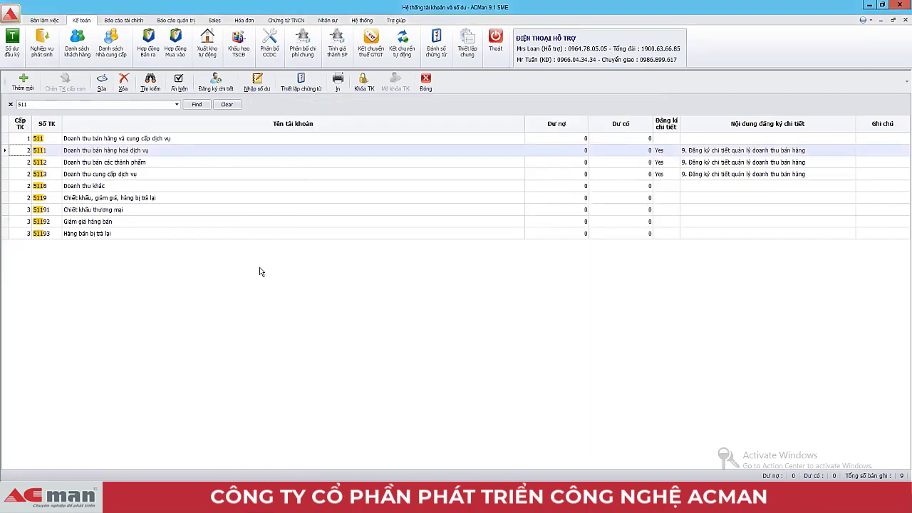
{"action": "left_click", "coordinate": [275, 234]}
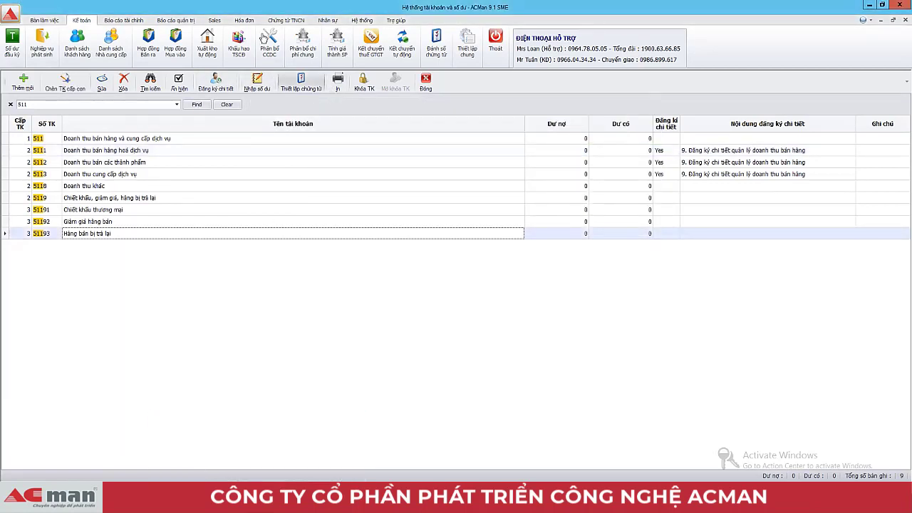
{"action": "key", "text": "Escape"}
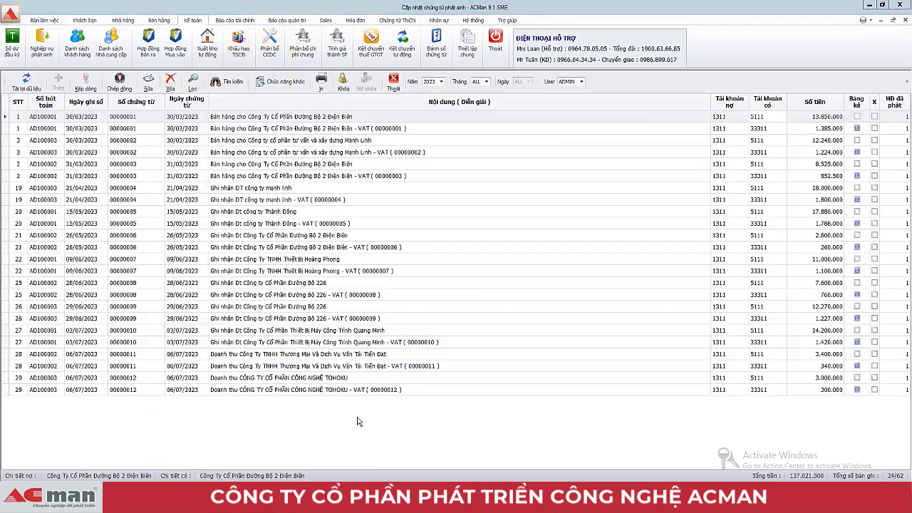
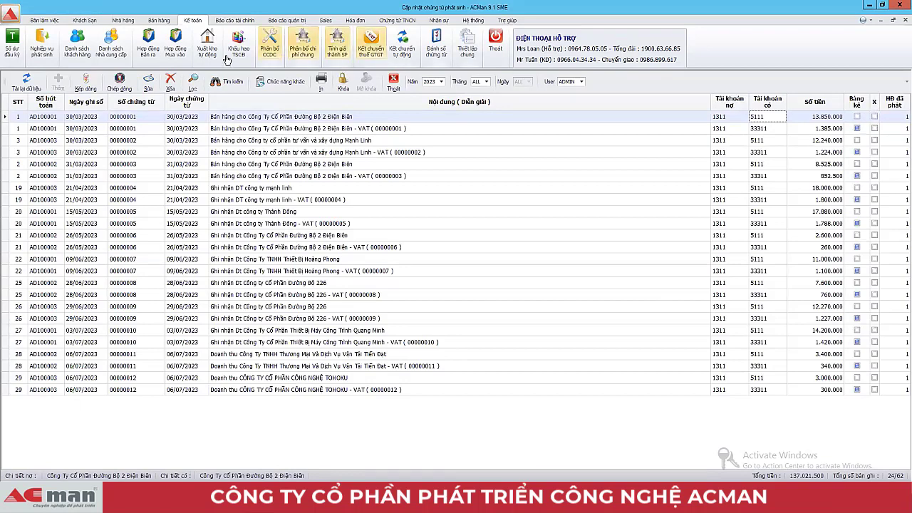
Step: Hide the X column through the journal list's column show/hide settings
{"action": "left_click", "coordinate": [282, 84]}
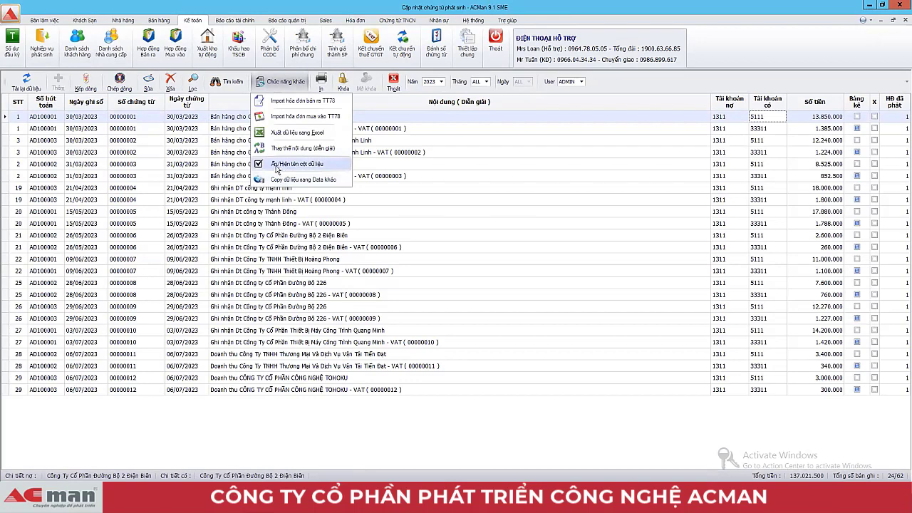
{"action": "left_click", "coordinate": [285, 165]}
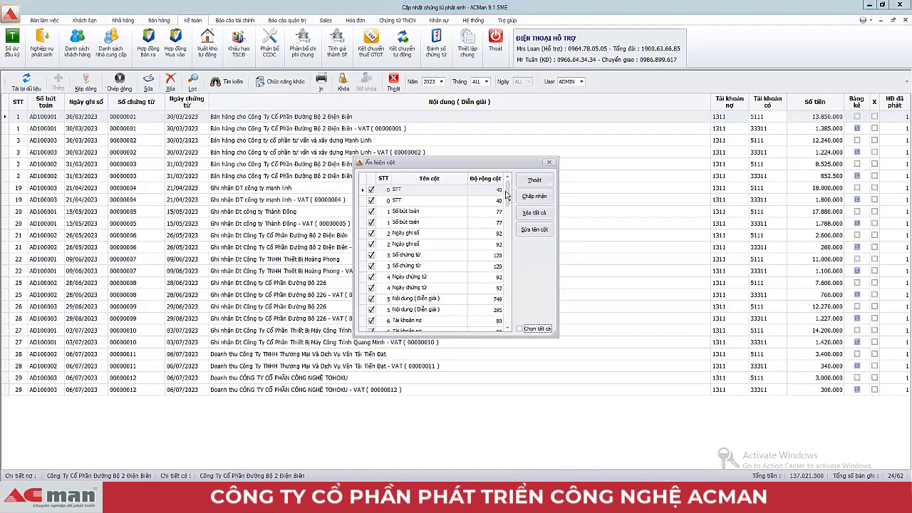
{"action": "left_click_drag", "start_coordinate": [508, 195], "coordinate": [507, 246]}
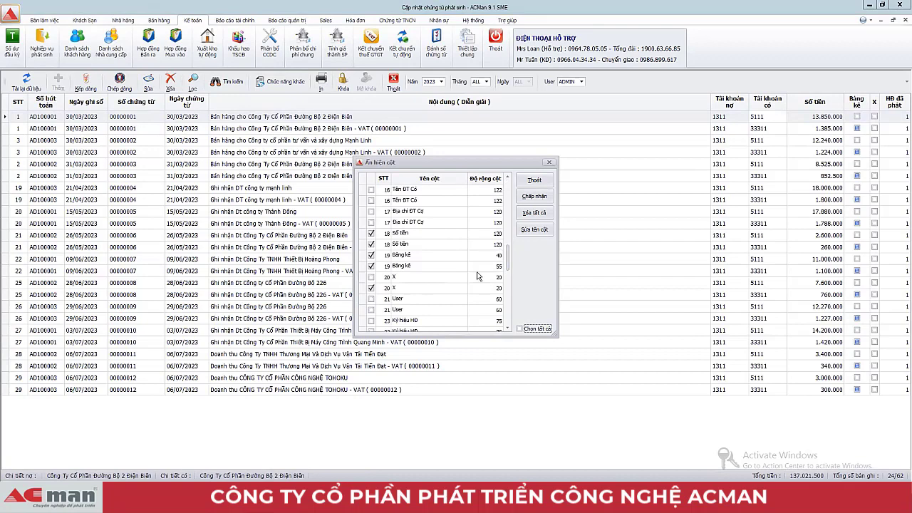
{"action": "left_click", "coordinate": [370, 289]}
{"action": "left_click", "coordinate": [534, 196]}
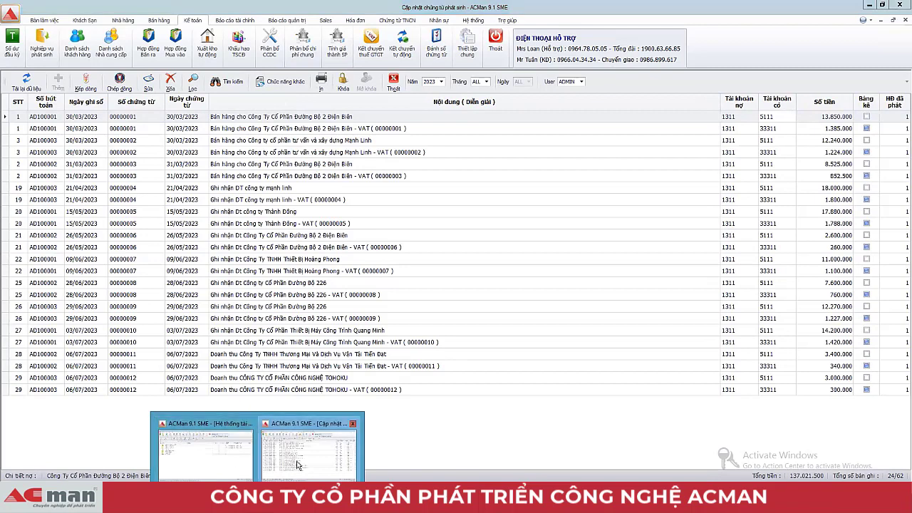
Step: Select voucher 00000006's 26/05/2023 VAT line and review the column settings again
{"action": "left_click", "coordinate": [298, 469]}
{"action": "left_click", "coordinate": [481, 246]}
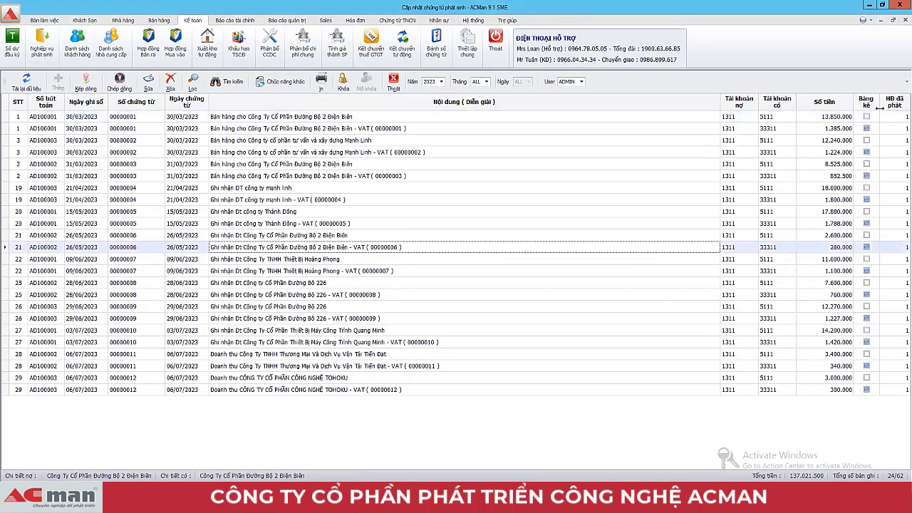
{"action": "left_click", "coordinate": [284, 83]}
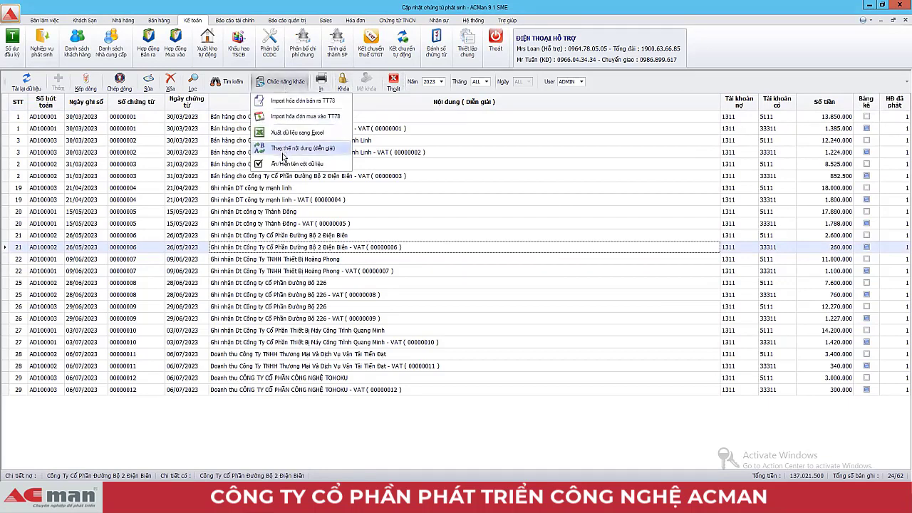
{"action": "left_click", "coordinate": [285, 164]}
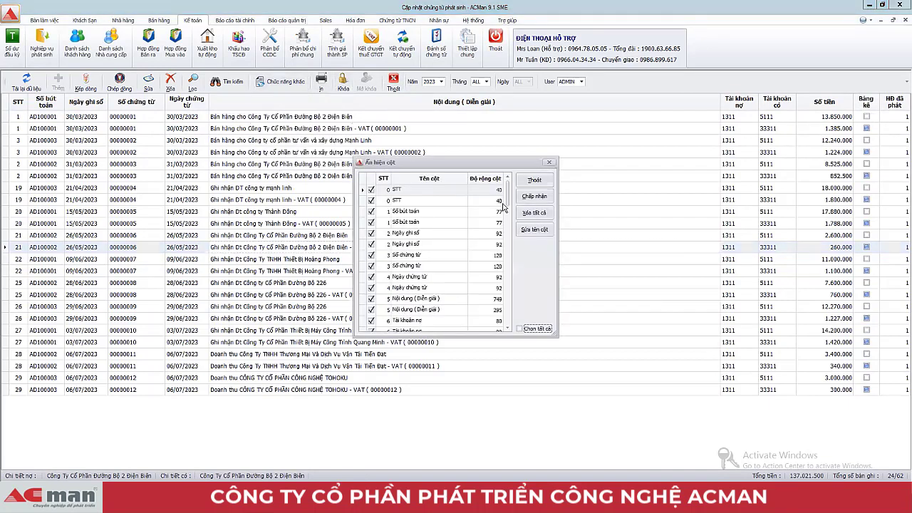
{"action": "scroll", "coordinate": [504, 202], "scroll_direction": "down", "scroll_amount": 10}
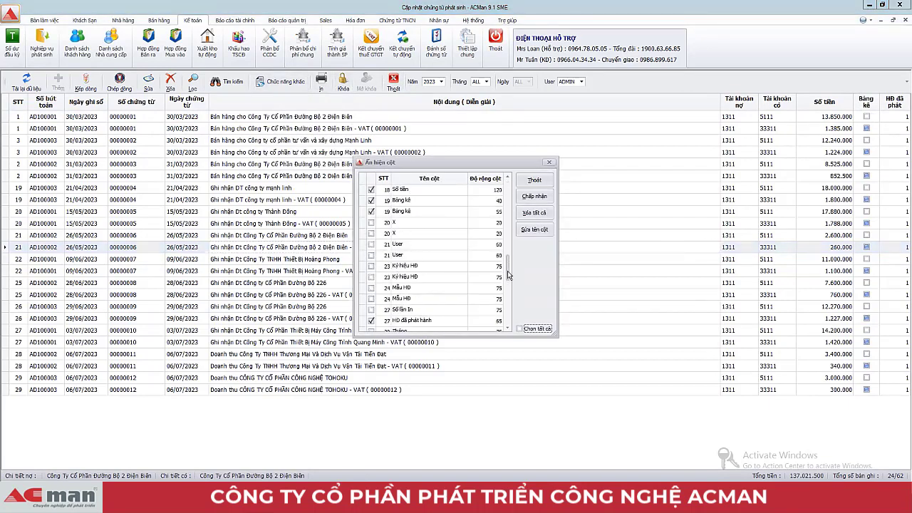
{"action": "left_click", "coordinate": [535, 196]}
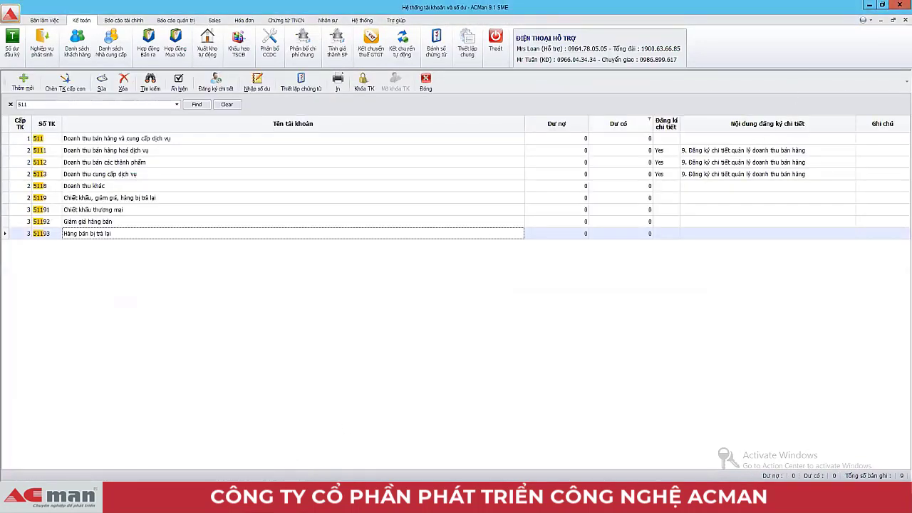
Step: Return to the Cập nhật chứng từ phát sinh window and select the first journal line
{"action": "key", "text": "super+d"}
{"action": "left_click", "coordinate": [228, 467]}
{"action": "key", "text": "super+d"}
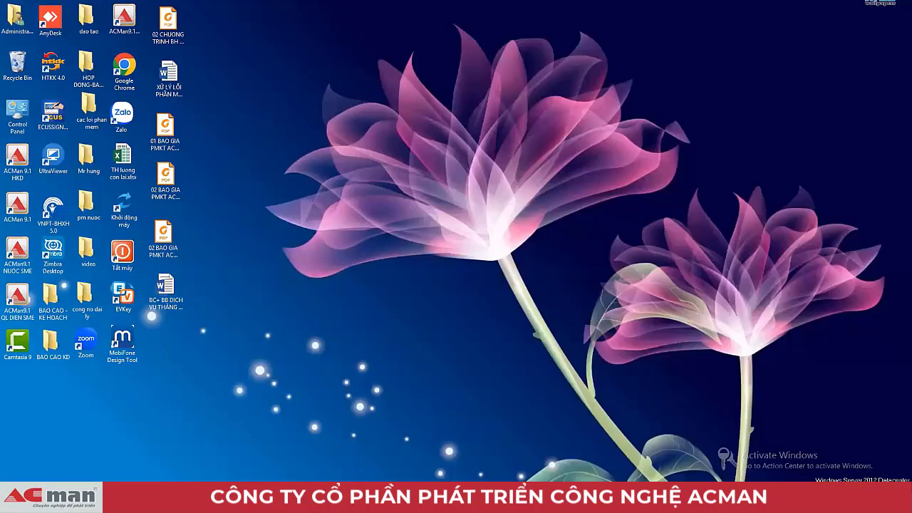
{"action": "left_click", "coordinate": [318, 465]}
{"action": "left_click", "coordinate": [456, 213]}
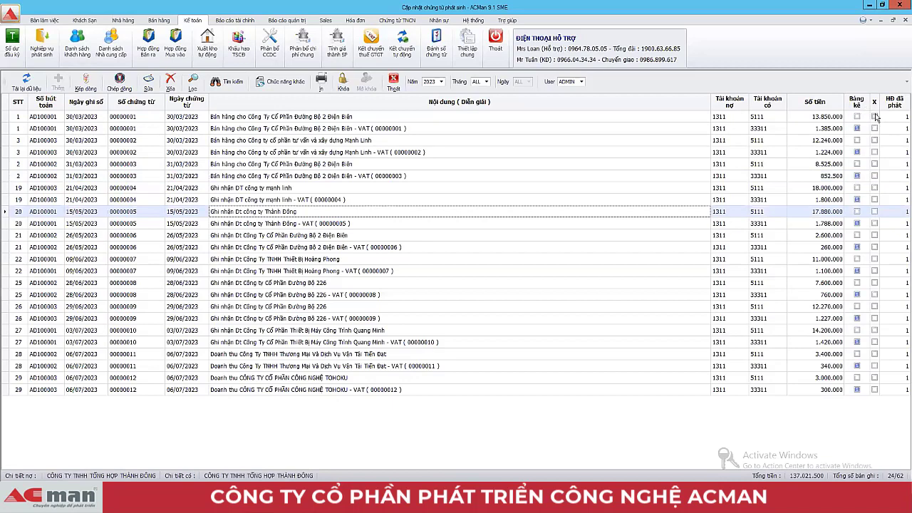
{"action": "left_click", "coordinate": [242, 118]}
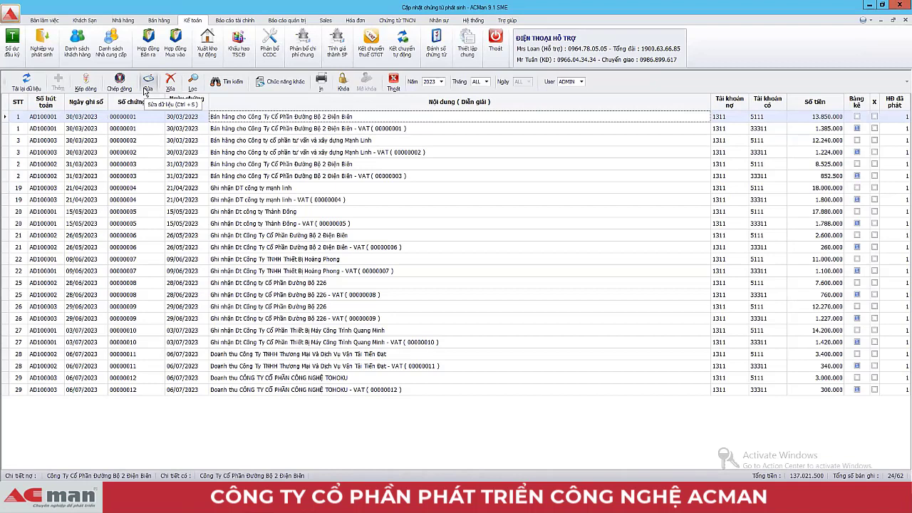
Step: Tick the X column on the four lines of vouchers 00000001 and 00000002
{"action": "left_click", "coordinate": [874, 116]}
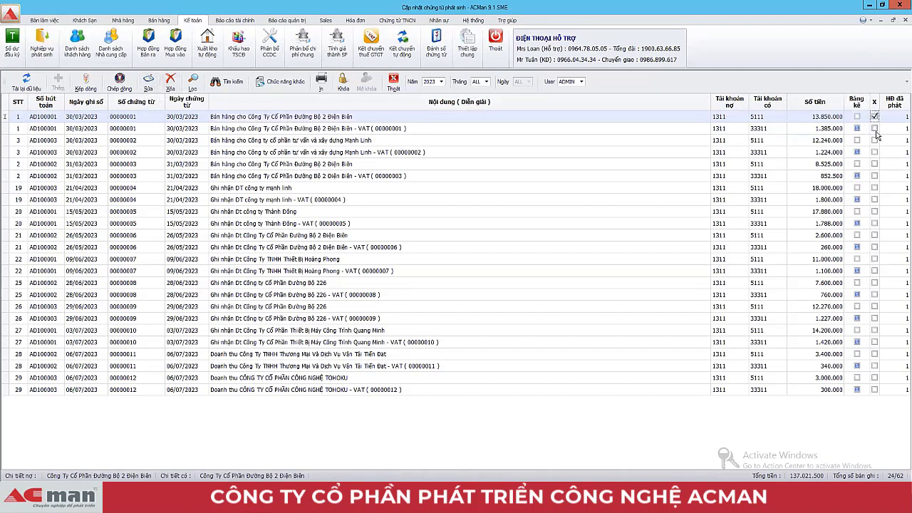
{"action": "left_click", "coordinate": [874, 128]}
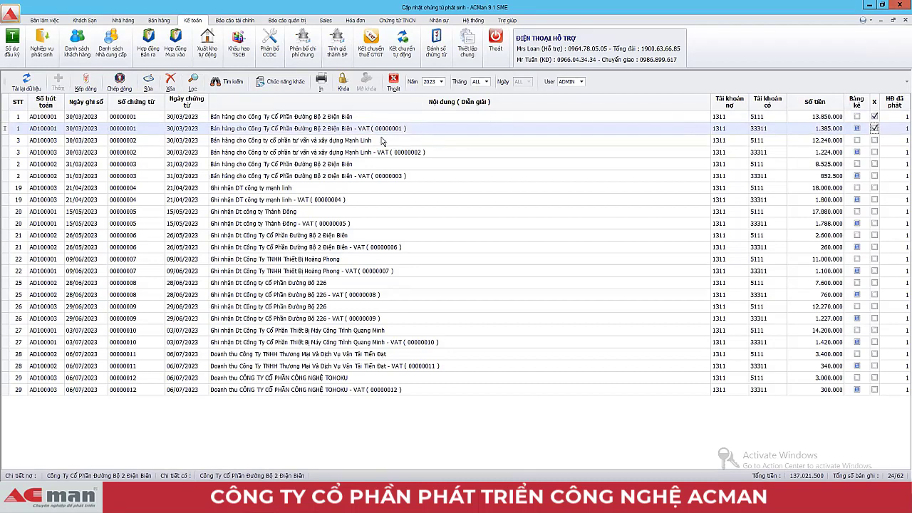
{"action": "left_click", "coordinate": [874, 141]}
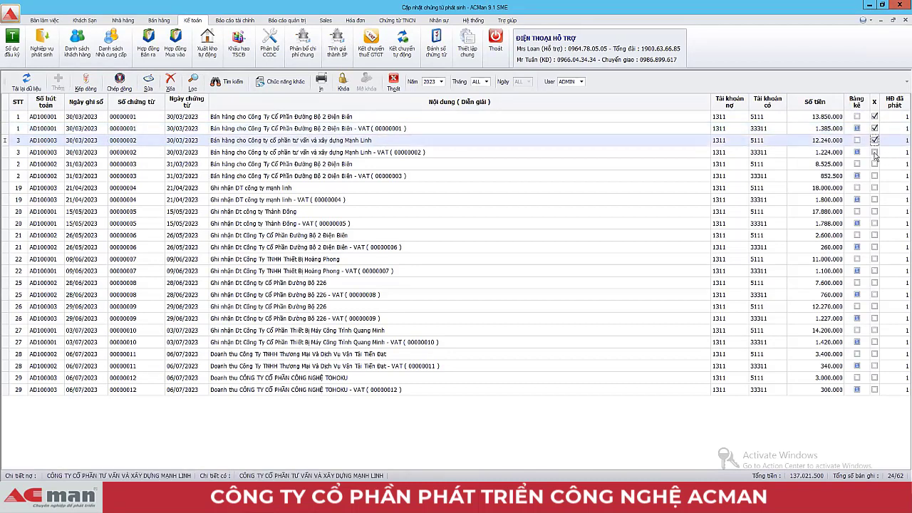
{"action": "left_click", "coordinate": [874, 153]}
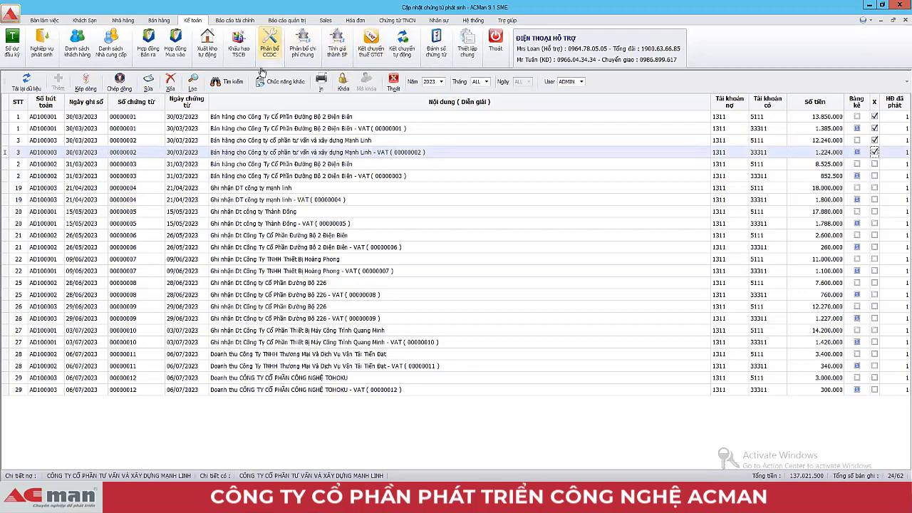
Step: Run Copy dữ liệu sang Data khác, confirm with Chấp nhận, and dismiss 'Đã thực hiện xong'
{"action": "left_click", "coordinate": [280, 84]}
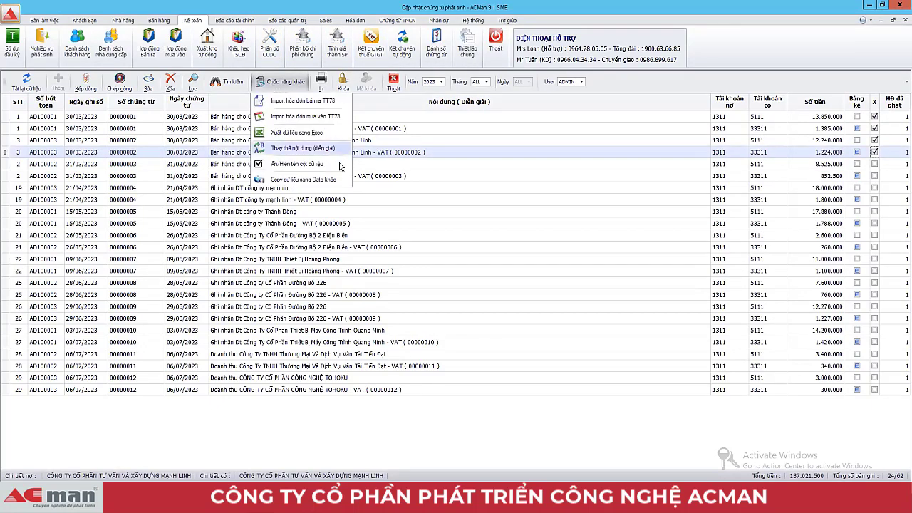
{"action": "left_click", "coordinate": [290, 180]}
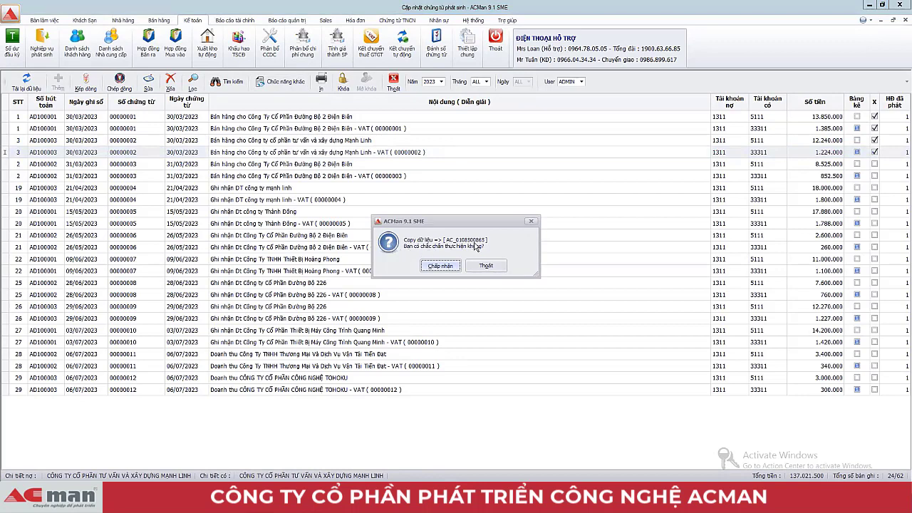
{"action": "left_click", "coordinate": [439, 266]}
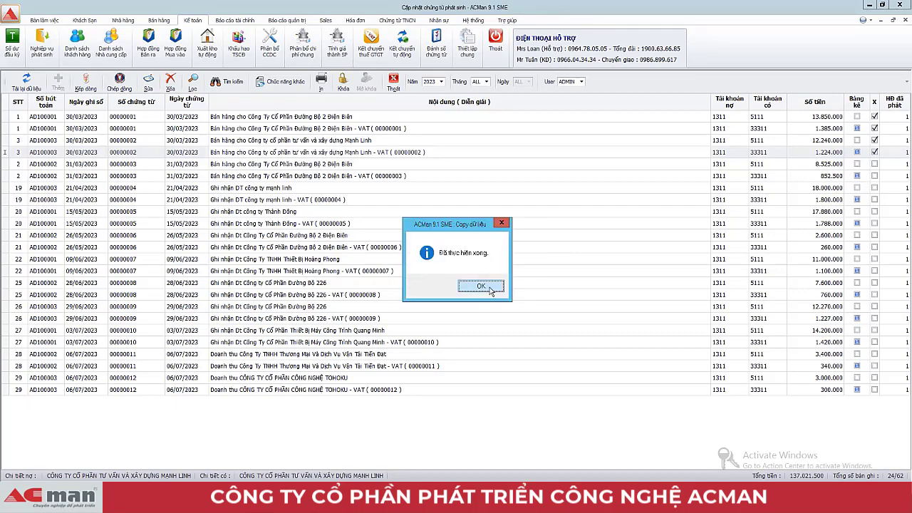
{"action": "left_click", "coordinate": [481, 286]}
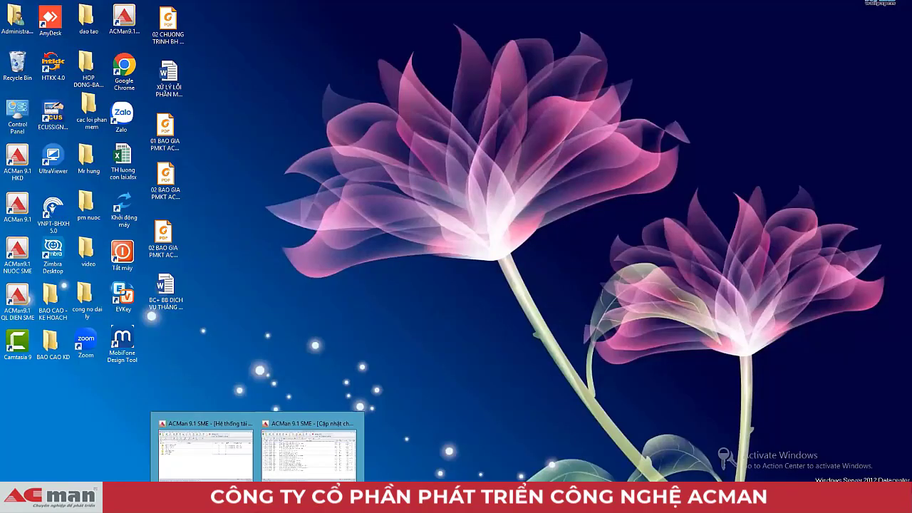
Step: Close the account list, show all months, and filter the journal on credit account 511
{"action": "left_click", "coordinate": [197, 457]}
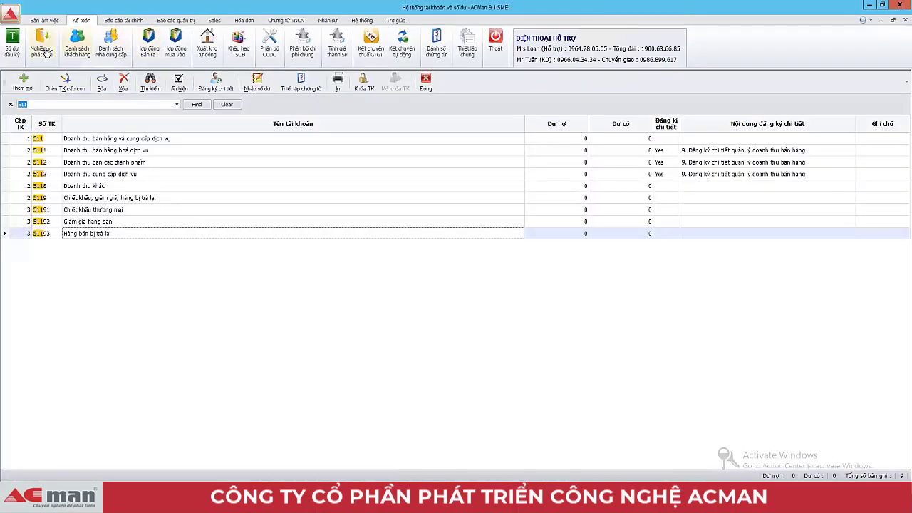
{"action": "left_click", "coordinate": [41, 44]}
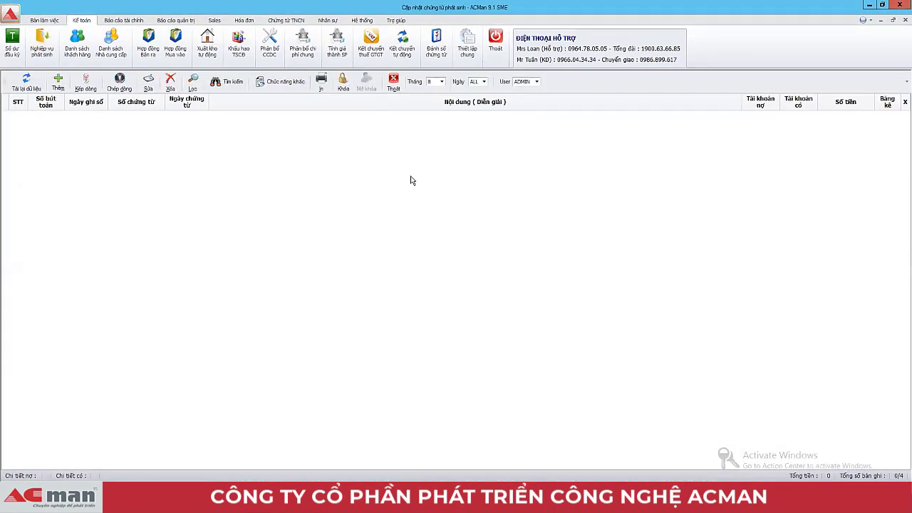
{"action": "left_click", "coordinate": [441, 81]}
{"action": "left_click", "coordinate": [436, 134]}
{"action": "left_click", "coordinate": [192, 82]}
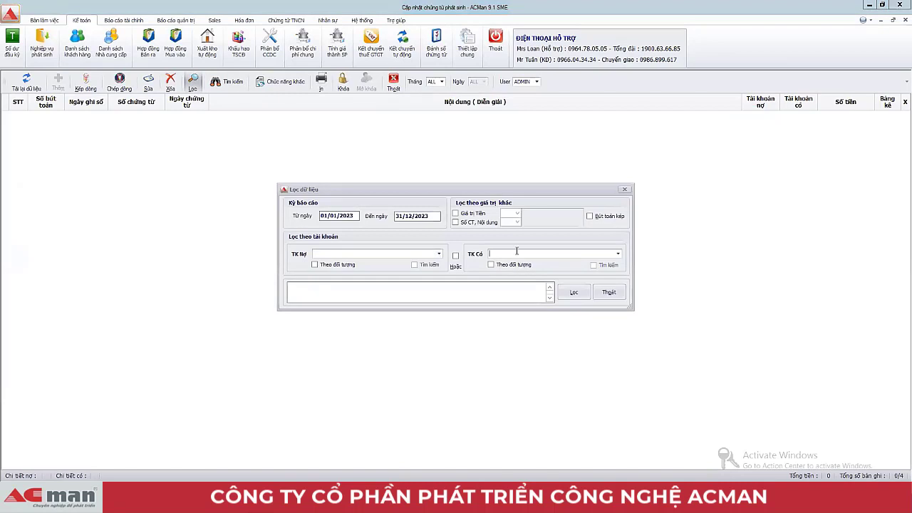
{"action": "type", "text": "5"}
{"action": "left_click", "coordinate": [572, 293]}
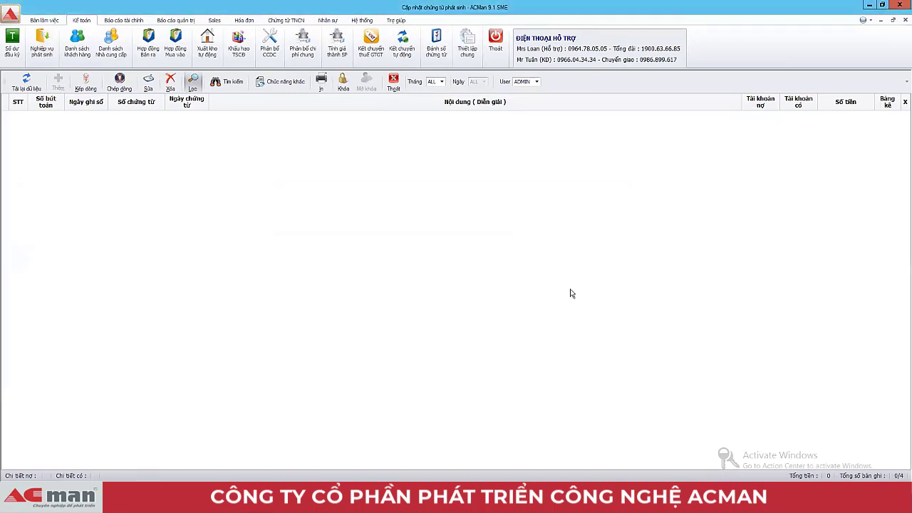
Step: Check the copied entries' credit 511 and debit 1311 accounts and the Mạnh Linh description
{"action": "left_click", "coordinate": [815, 121]}
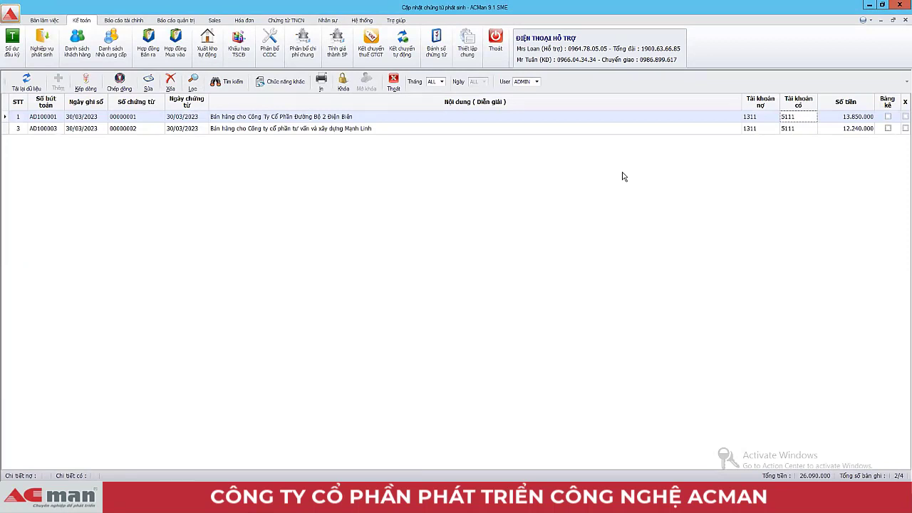
{"action": "left_click", "coordinate": [436, 130]}
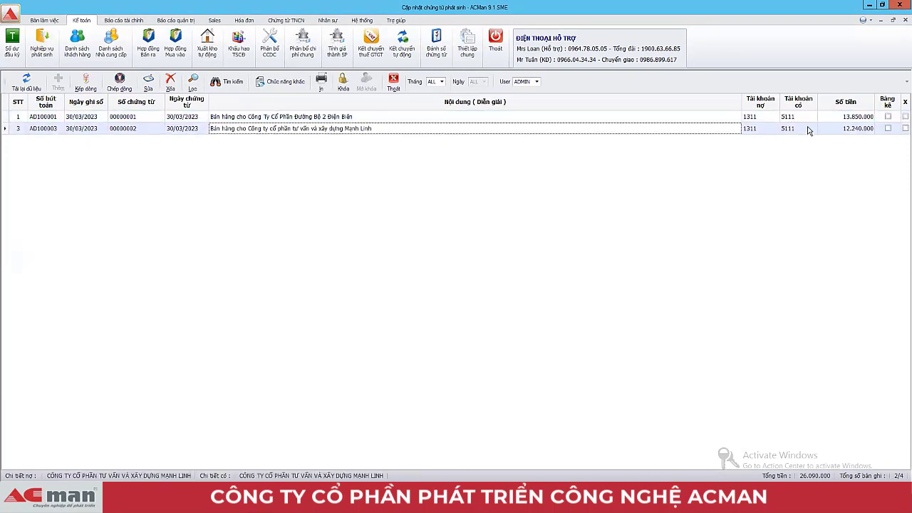
{"action": "left_click", "coordinate": [808, 121]}
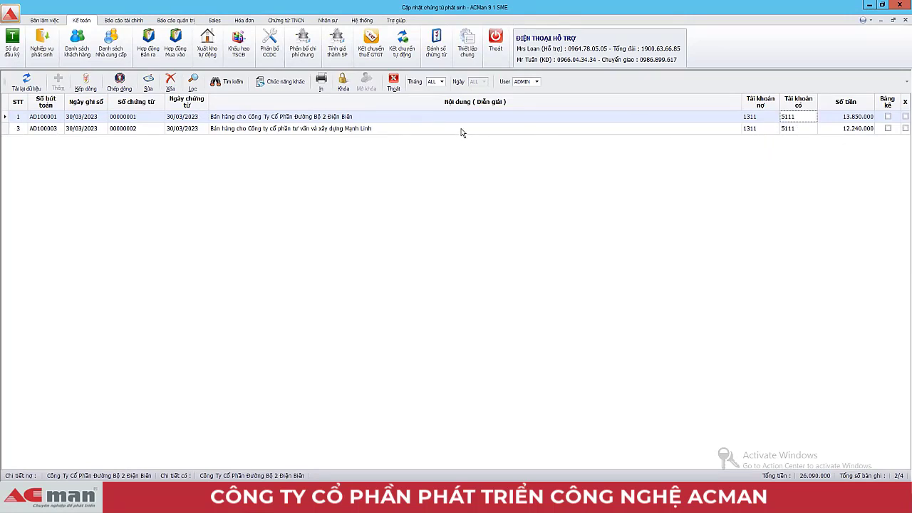
{"action": "left_click", "coordinate": [754, 119]}
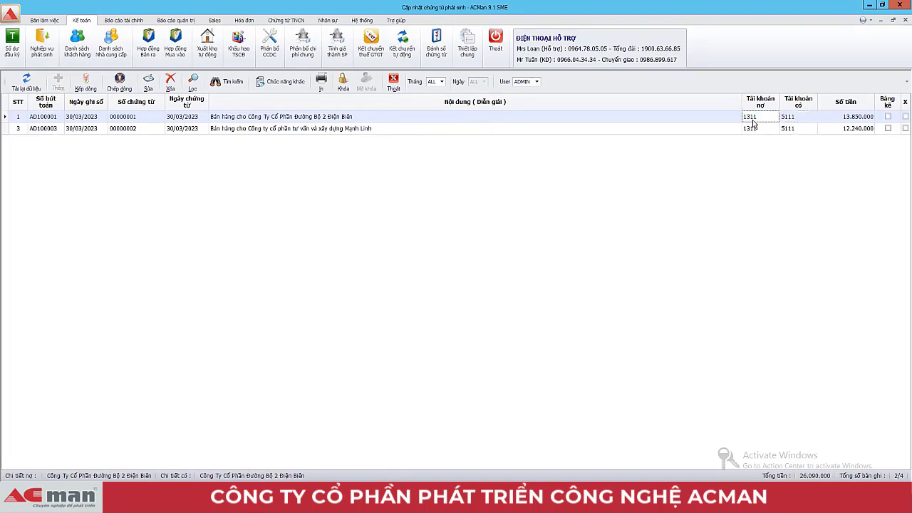
{"action": "left_click", "coordinate": [753, 131]}
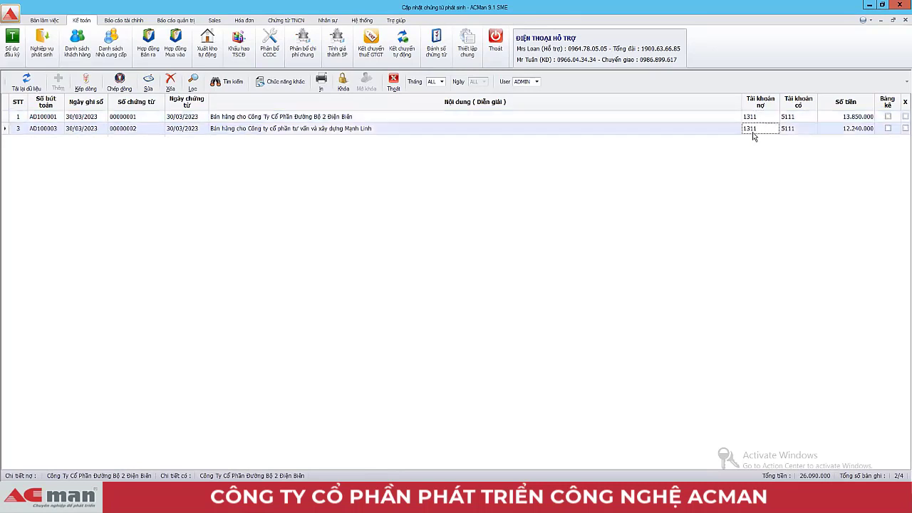
{"action": "left_click", "coordinate": [406, 117]}
{"action": "left_click", "coordinate": [434, 130]}
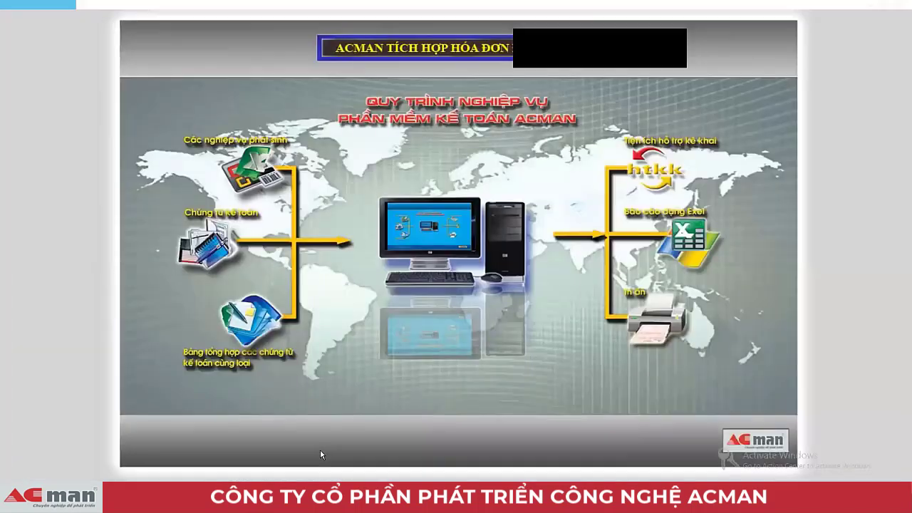
{"action": "left_click", "coordinate": [321, 447]}
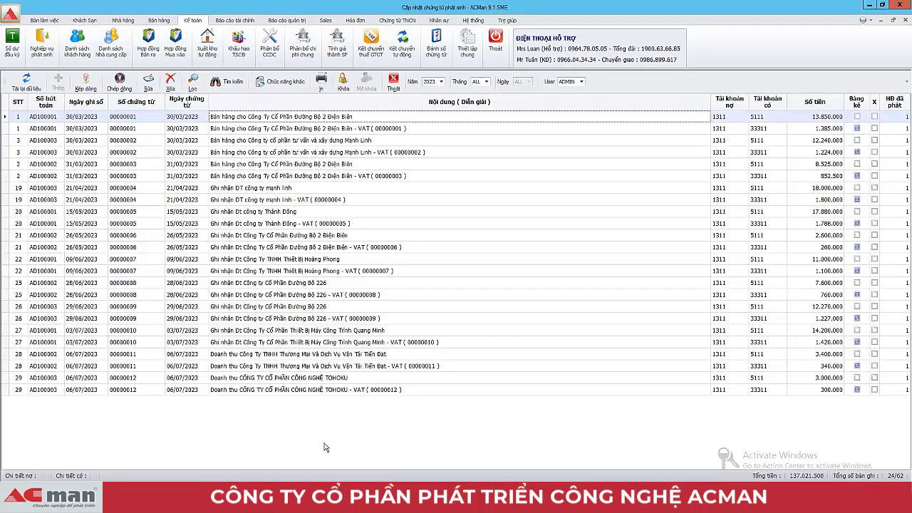
Step: Check the VAT entry's credit account 33311, leaving it unchanged
{"action": "left_click", "coordinate": [447, 333]}
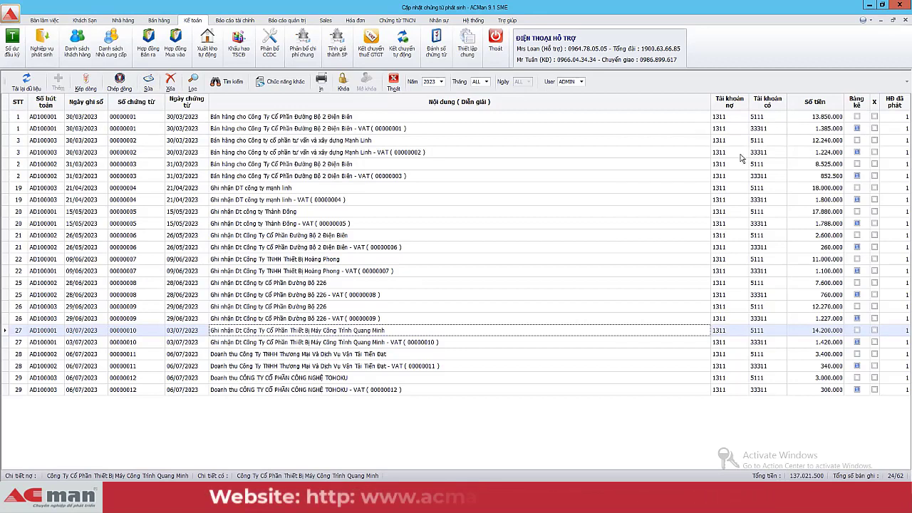
{"action": "left_click", "coordinate": [775, 129]}
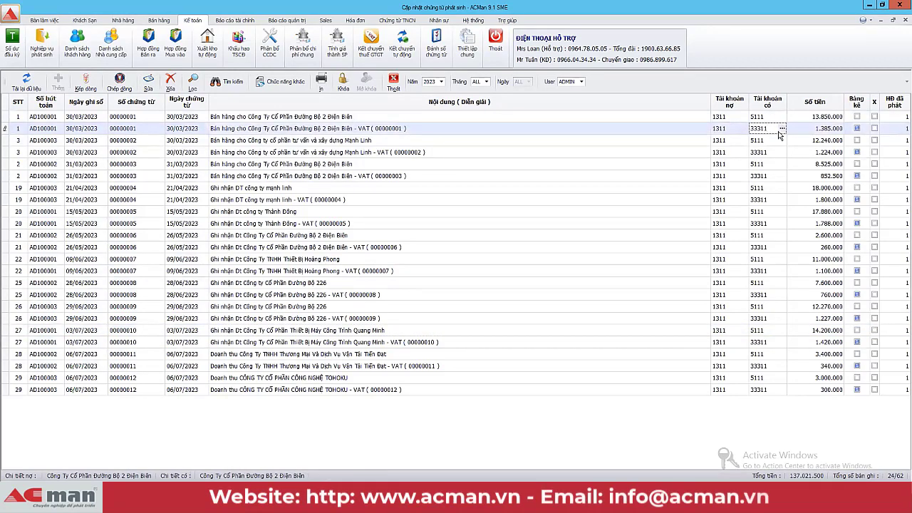
{"action": "double_click", "coordinate": [770, 128]}
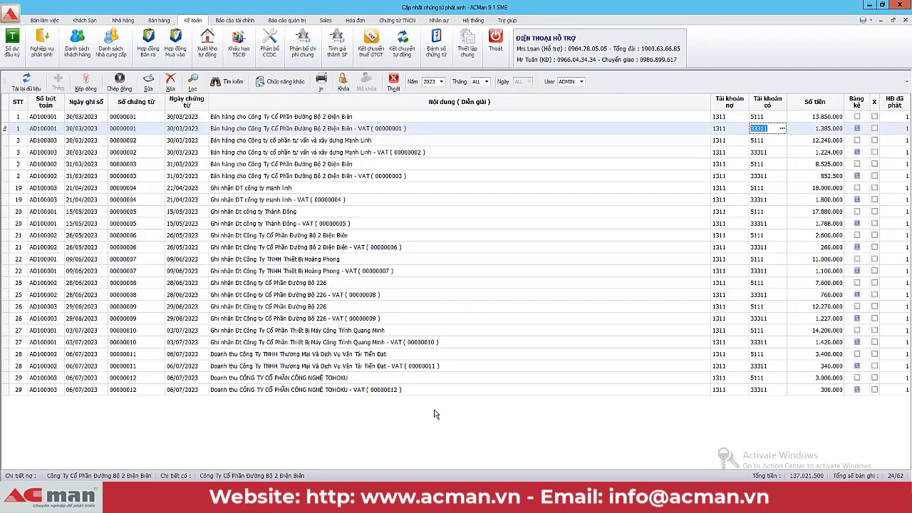
{"action": "left_click", "coordinate": [11, 82]}
Step: Keep the year at 2023 and filter the list to month 8
{"action": "left_click", "coordinate": [441, 81]}
{"action": "left_click", "coordinate": [430, 126]}
{"action": "left_click", "coordinate": [299, 258]}
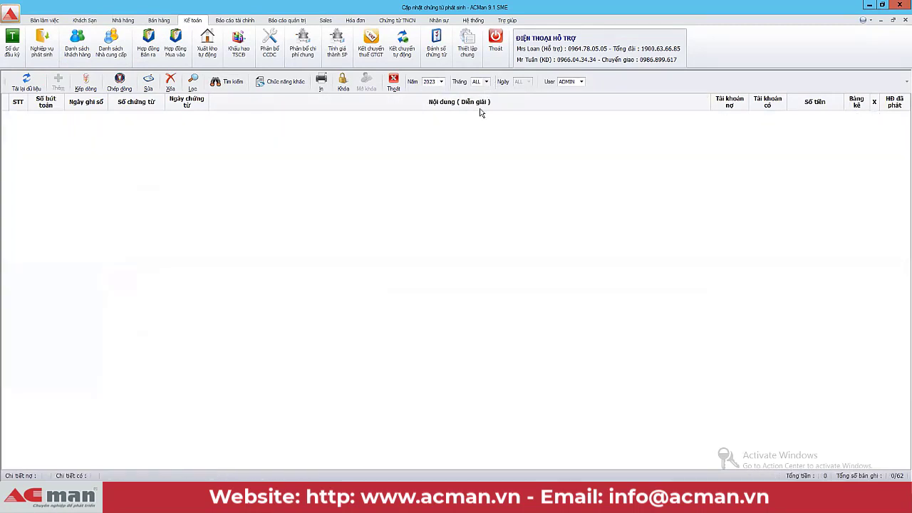
{"action": "left_click", "coordinate": [486, 81]}
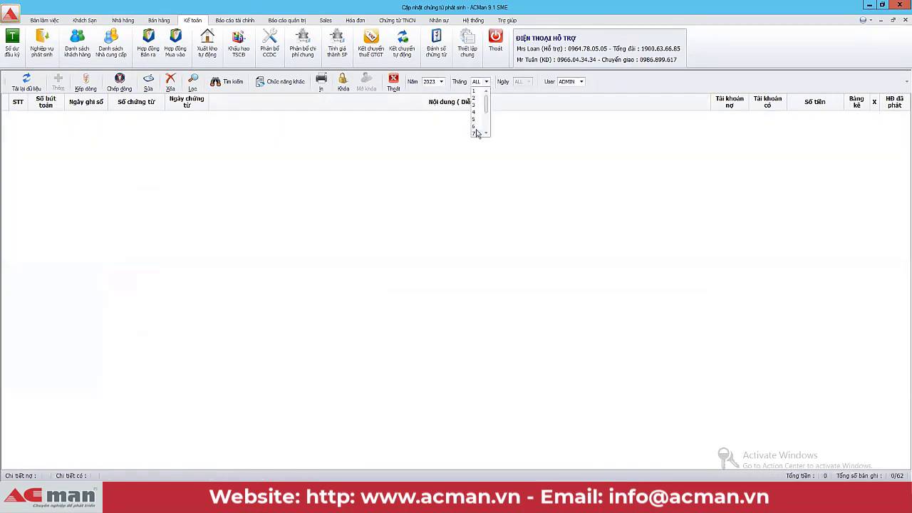
{"action": "left_click", "coordinate": [475, 98]}
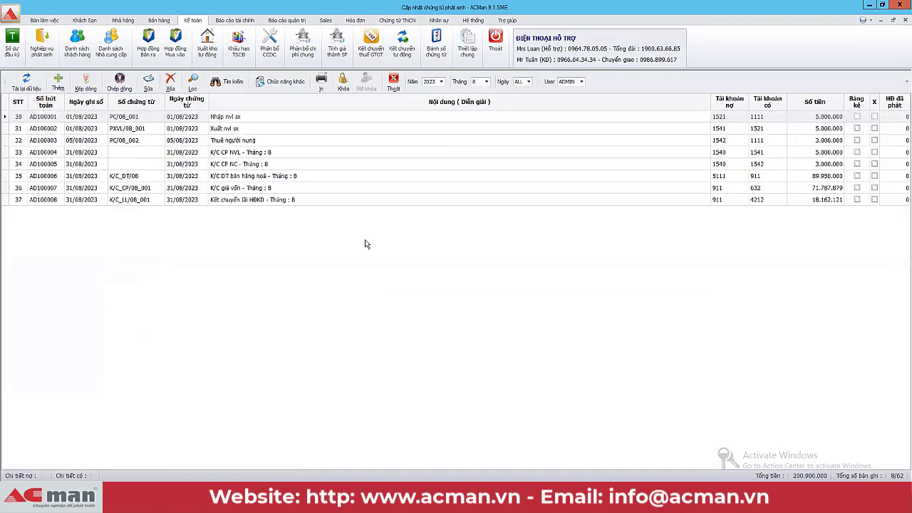
{"action": "left_click", "coordinate": [324, 177]}
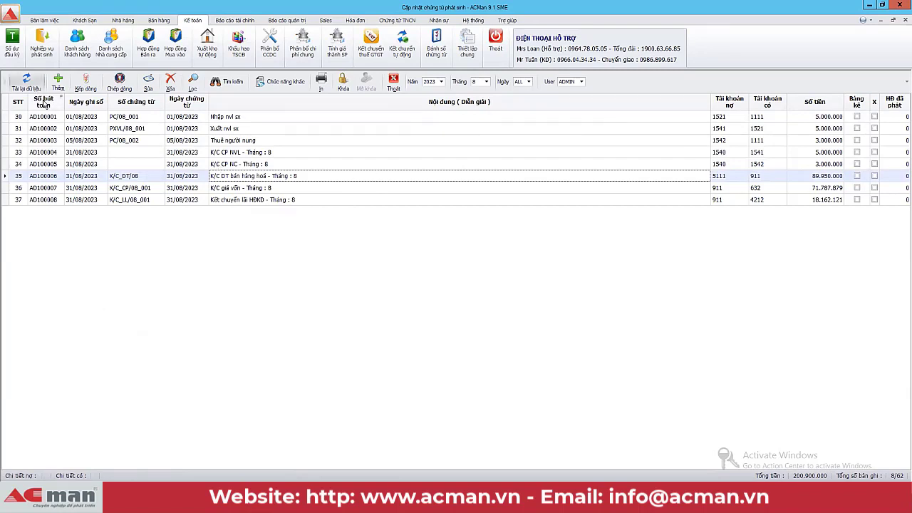
Step: Add a new journal entry dated 11/08/2023 with description 'Thu tiền'
{"action": "left_click", "coordinate": [58, 82]}
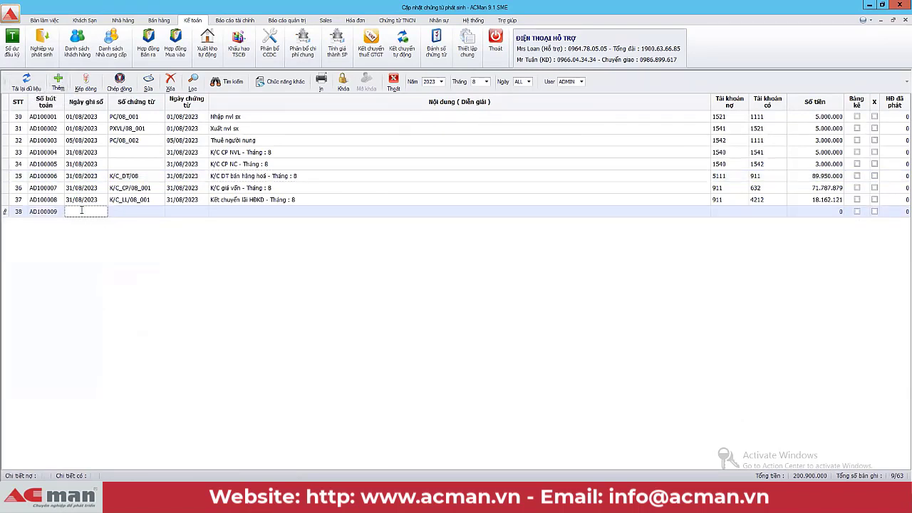
{"action": "type", "text": "11"}
{"action": "key", "text": "Return"}
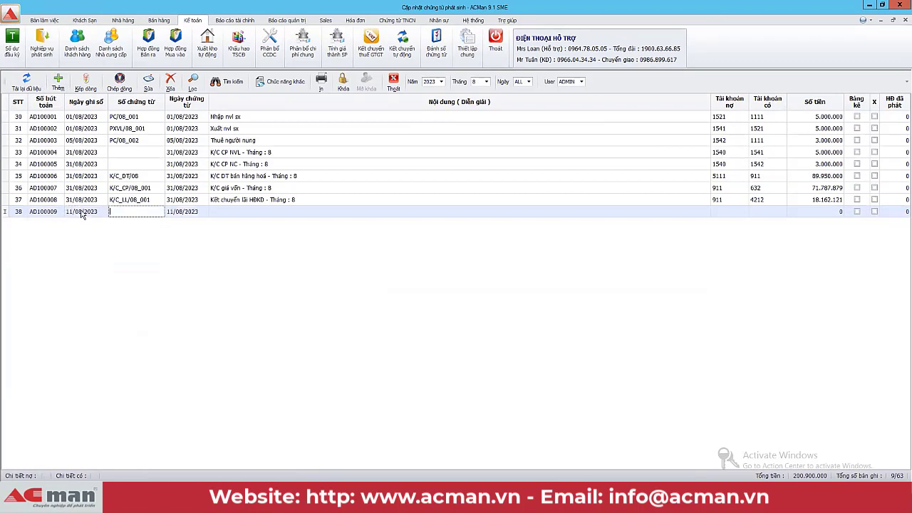
{"action": "key", "text": "Return"}
{"action": "key", "text": "Return"}
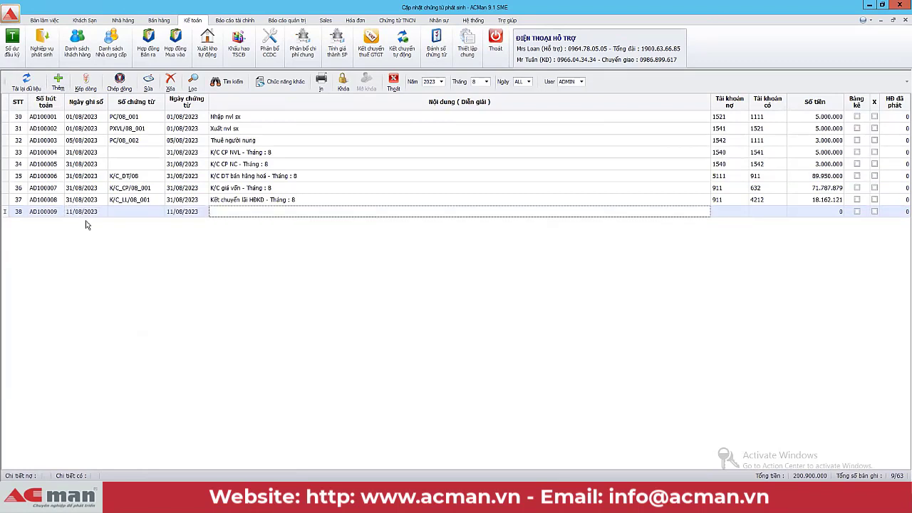
{"action": "type", "text": "Thu tiền"}
{"action": "key", "text": "Return"}
Step: Post it debit 1111, credit 1311, first customer, 3.000.000, and tick its X mark
{"action": "type", "text": "111"}
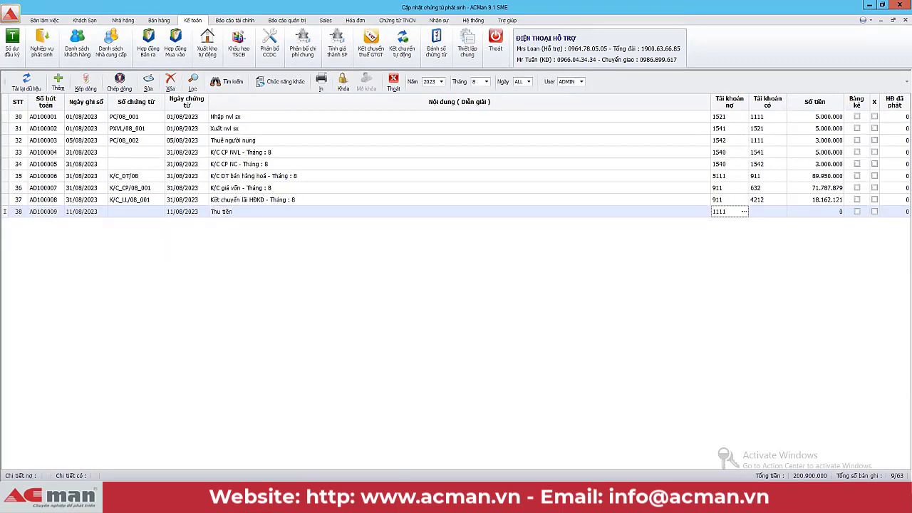
{"action": "type", "text": "1"}
{"action": "key", "text": "Return"}
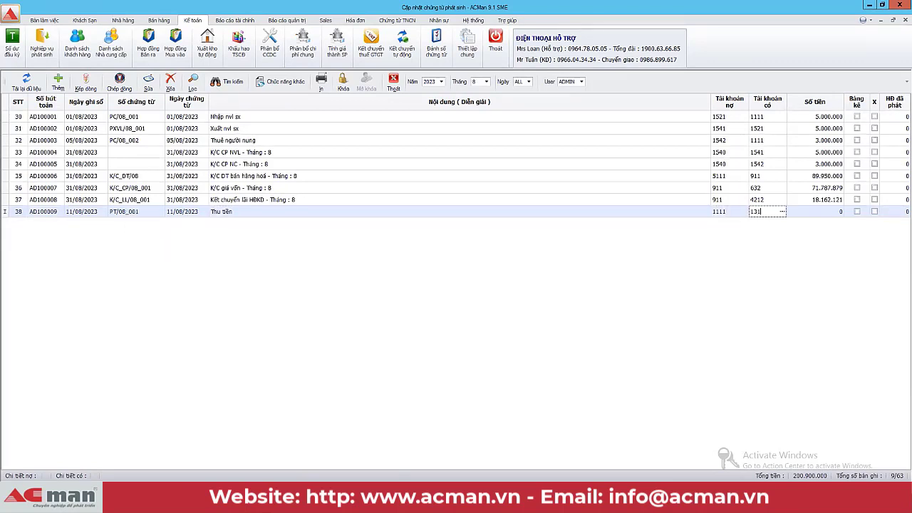
{"action": "key", "text": "Return"}
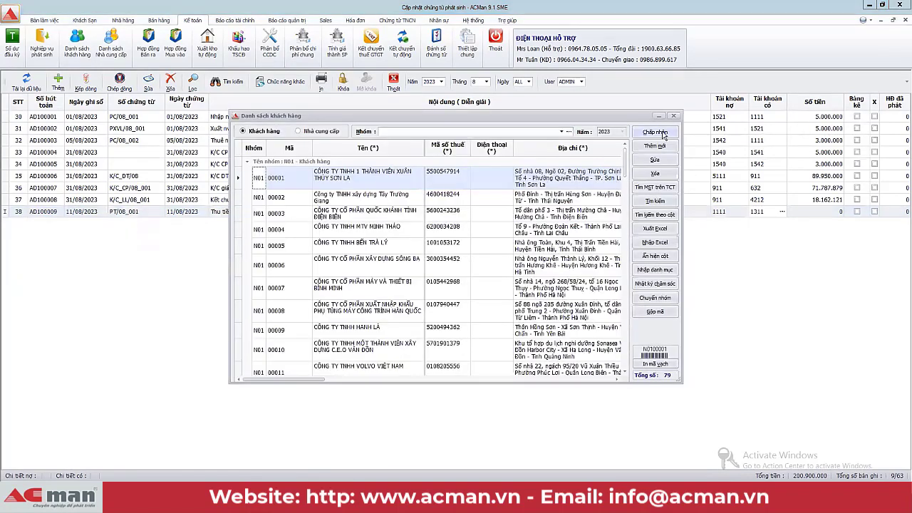
{"action": "key", "text": "Return"}
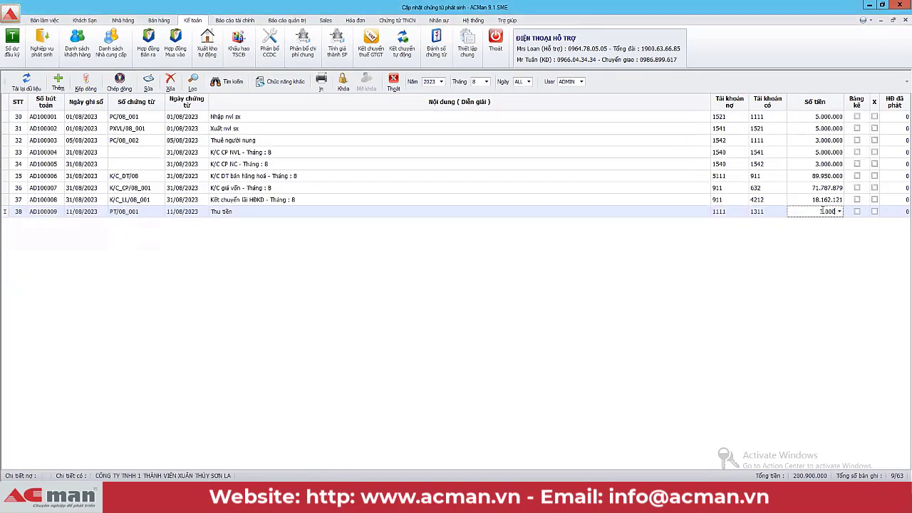
{"action": "type", "text": "3.000.000"}
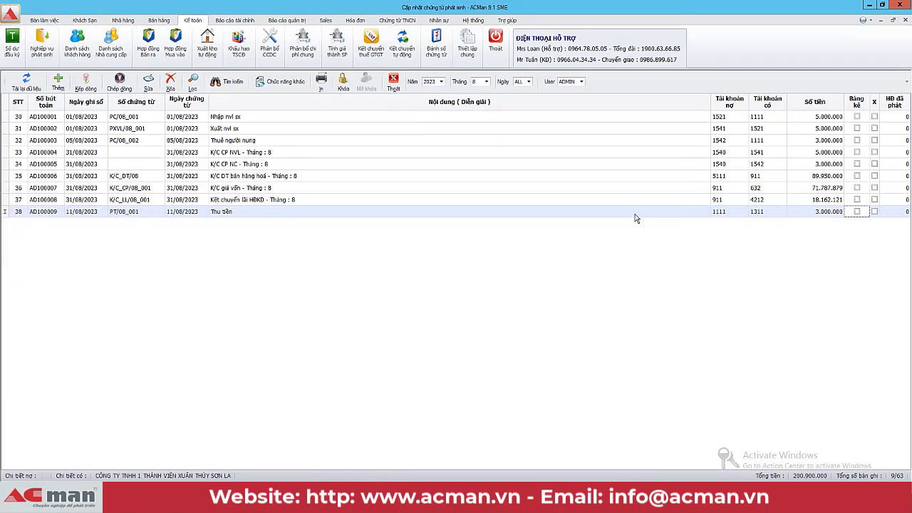
{"action": "key", "text": "Return"}
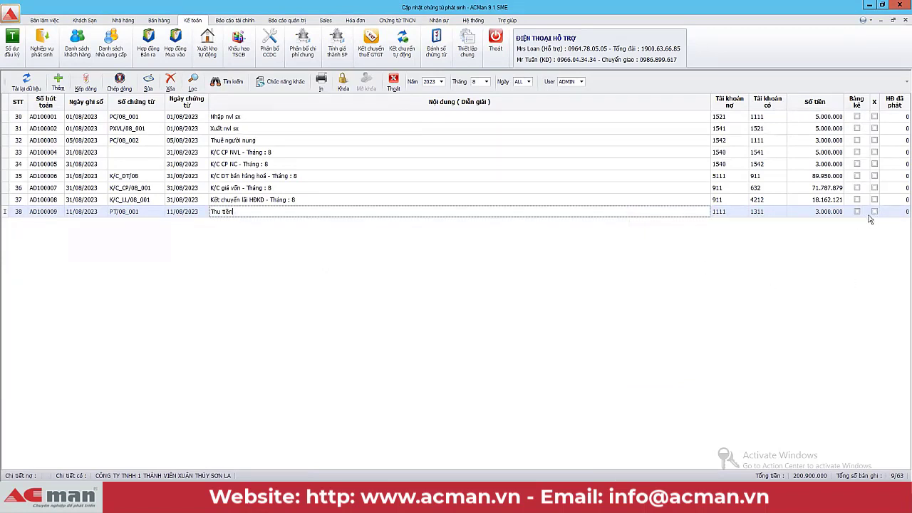
{"action": "left_click", "coordinate": [874, 212]}
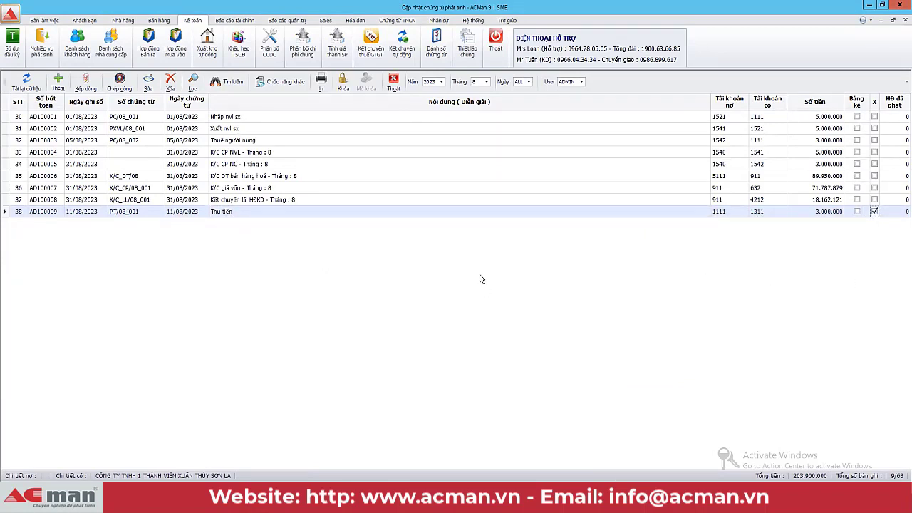
Step: Copy the marked Thu tiền entry to the other company database and dismiss the completion message
{"action": "left_click", "coordinate": [280, 81]}
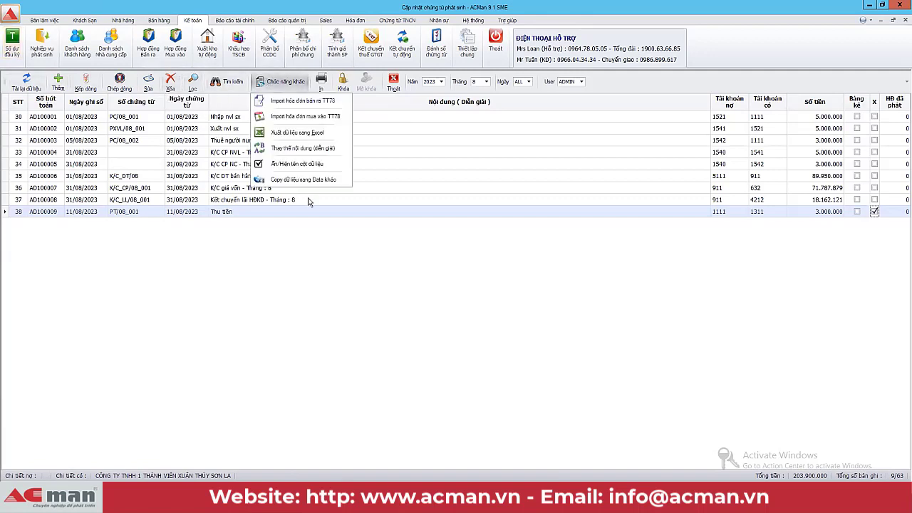
{"action": "left_click", "coordinate": [300, 179]}
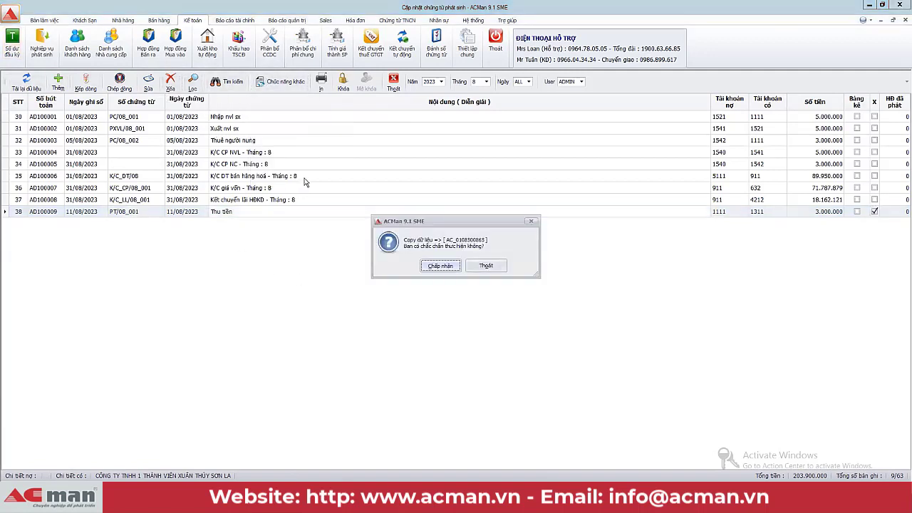
{"action": "left_click", "coordinate": [449, 274]}
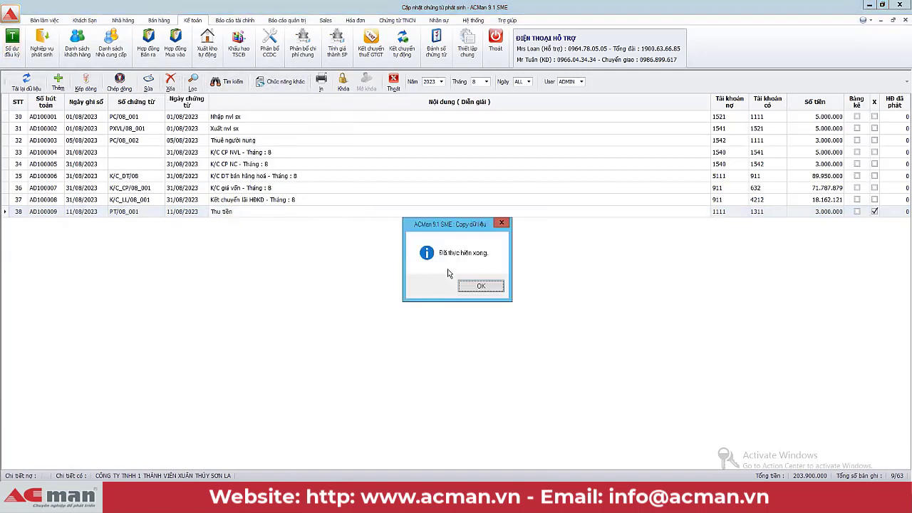
{"action": "left_click", "coordinate": [482, 288]}
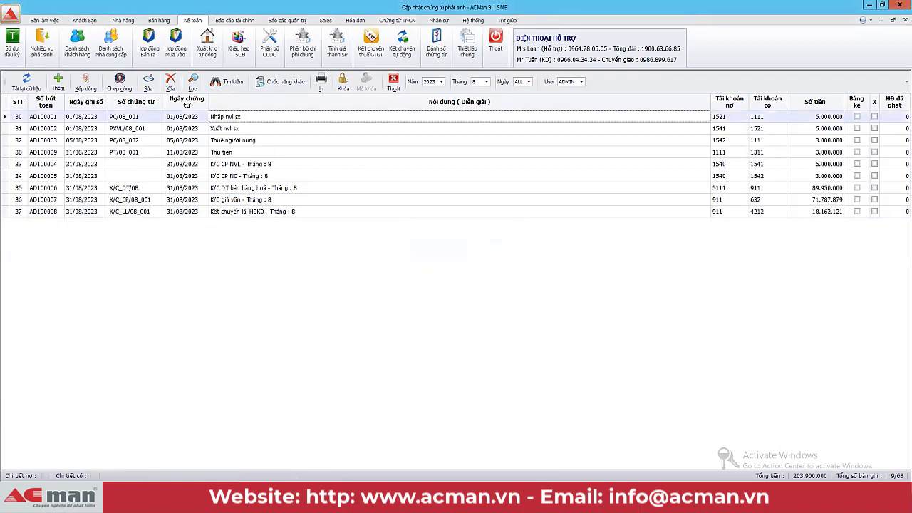
Step: In the other company's window, show month 8 and check the Thu tiền entry's accounts
{"action": "left_click", "coordinate": [213, 452]}
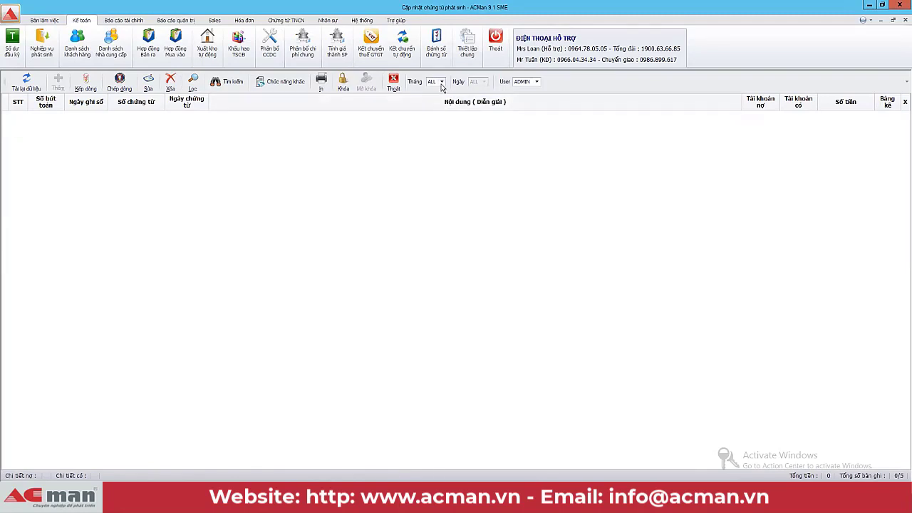
{"action": "left_click", "coordinate": [442, 83]}
{"action": "left_click", "coordinate": [430, 98]}
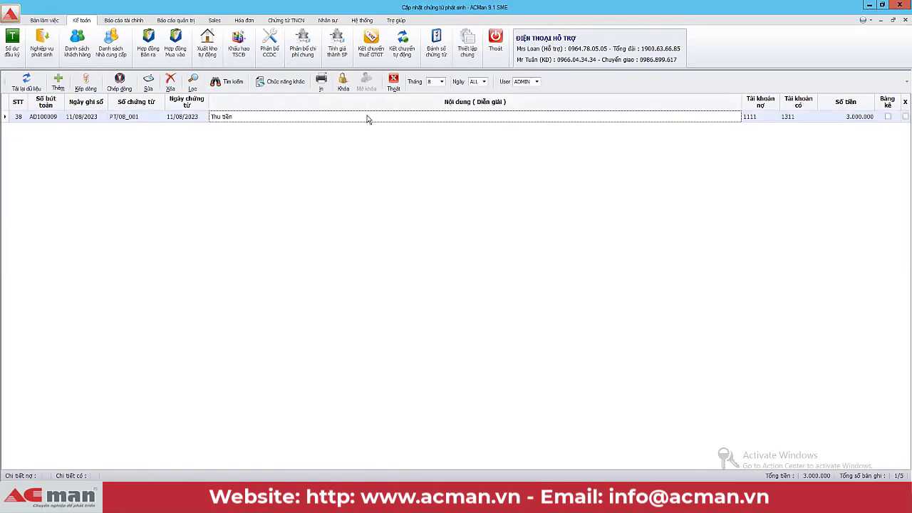
{"action": "left_click", "coordinate": [758, 117]}
{"action": "left_click", "coordinate": [796, 118]}
{"action": "left_click", "coordinate": [719, 119]}
Step: Return to the source company and review rows 31–38, including the Xuất nvl sx entry
{"action": "left_click", "coordinate": [301, 467]}
{"action": "left_click", "coordinate": [299, 176]}
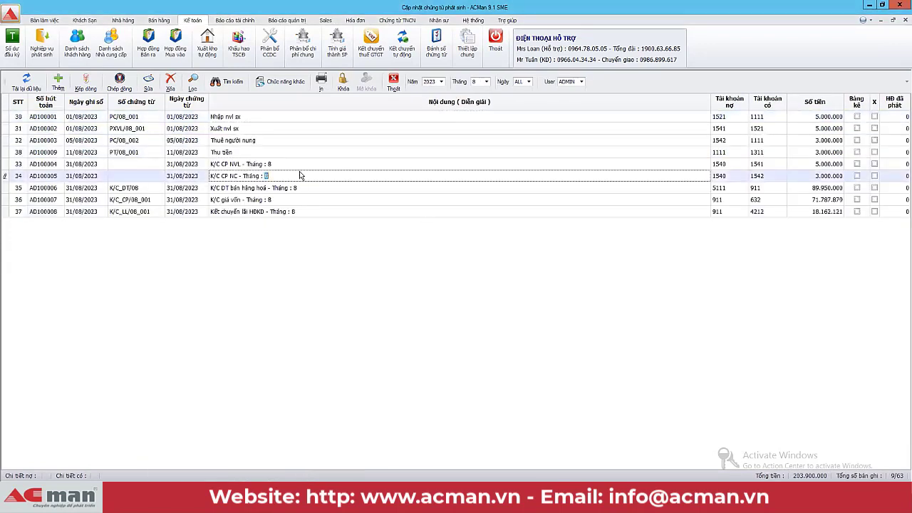
{"action": "left_click", "coordinate": [309, 164]}
{"action": "left_click", "coordinate": [314, 153]}
{"action": "left_click", "coordinate": [321, 140]}
{"action": "left_click", "coordinate": [328, 129]}
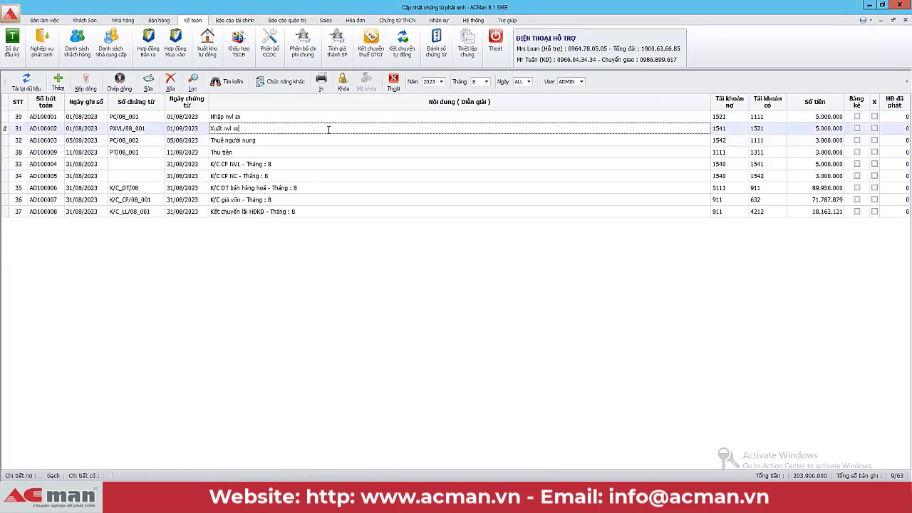
{"action": "left_click", "coordinate": [334, 119]}
{"action": "double_click", "coordinate": [335, 128]}
Step: Review the Nhập nvl sx, Thuê người nung, Thu tiền and K/C DT bán hàng hoá entries
{"action": "left_click", "coordinate": [590, 117]}
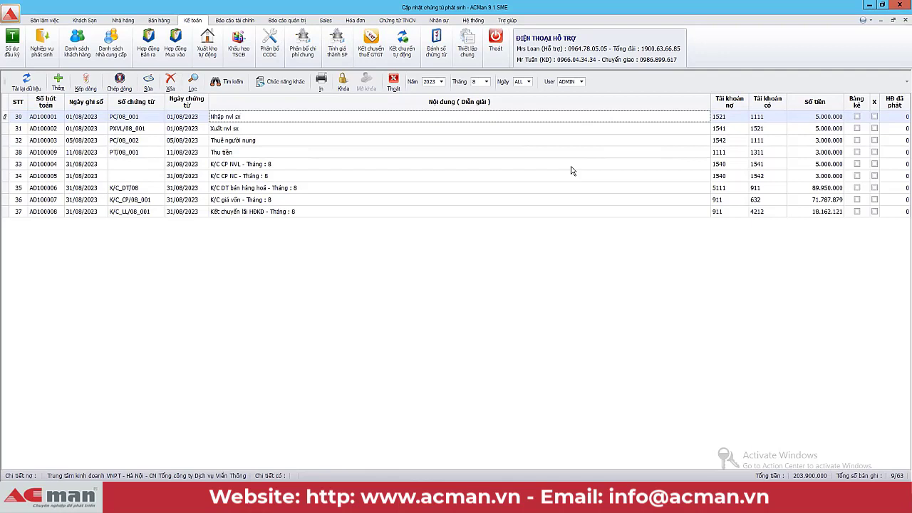
{"action": "left_click", "coordinate": [574, 141]}
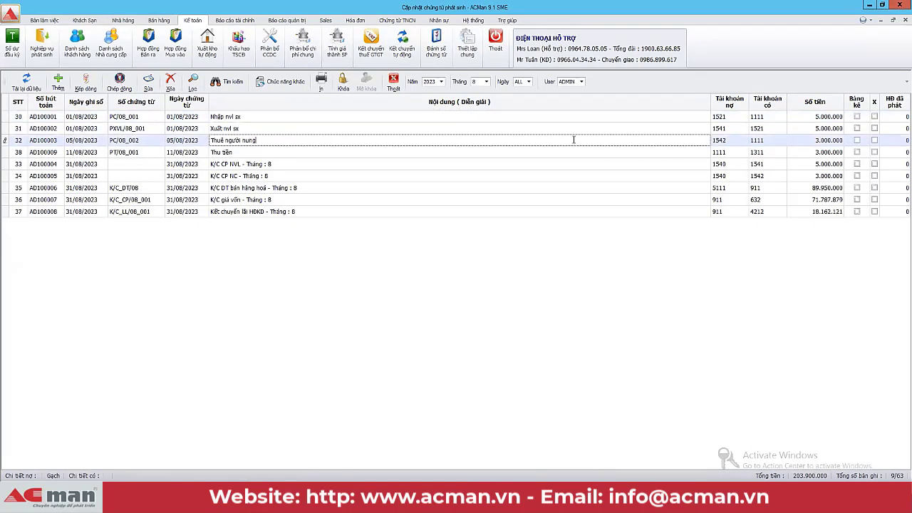
{"action": "left_click", "coordinate": [575, 151]}
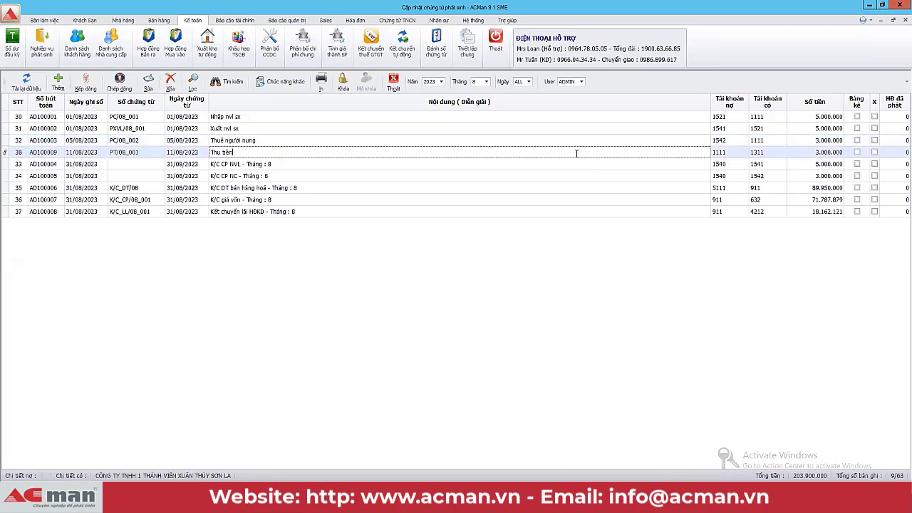
{"action": "left_click", "coordinate": [453, 140]}
{"action": "left_click", "coordinate": [461, 188]}
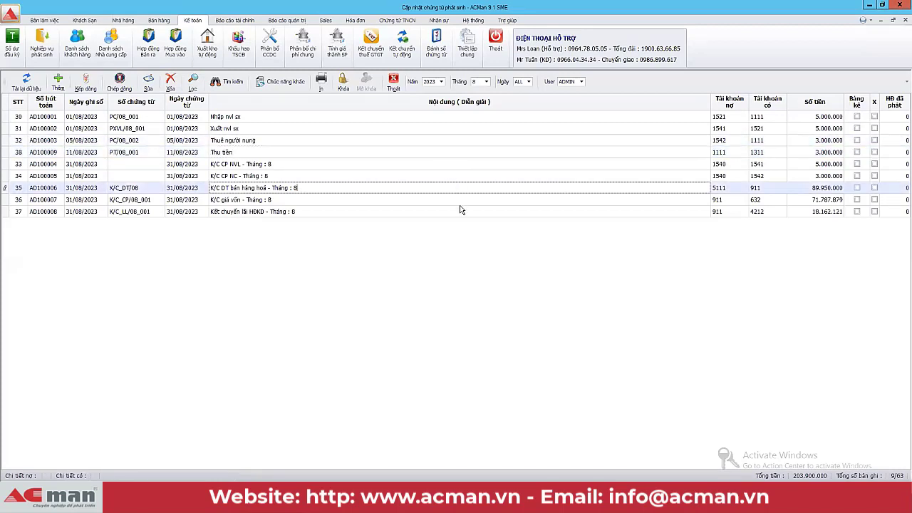
Step: Open Hệ thống > Chuyển CSDL Khác, move the database login window aside, then reopen Hệ thống
{"action": "left_click", "coordinate": [474, 20]}
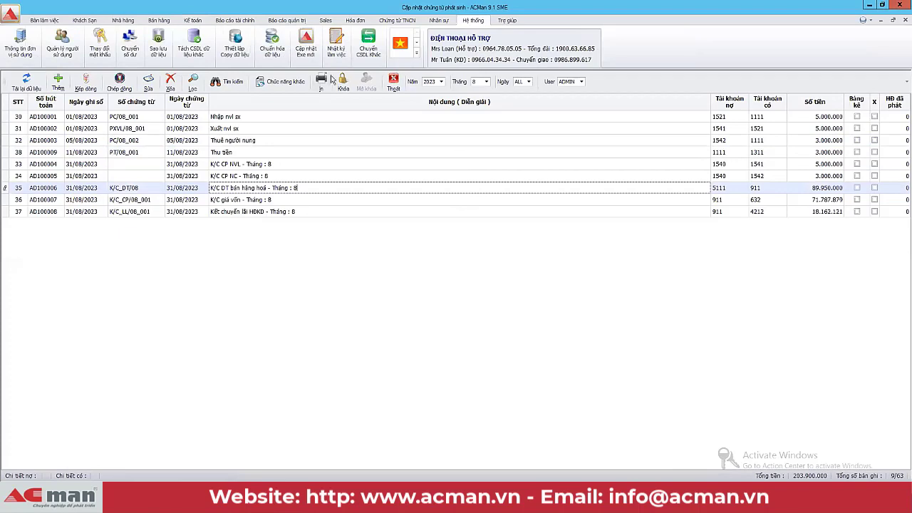
{"action": "left_click", "coordinate": [368, 44]}
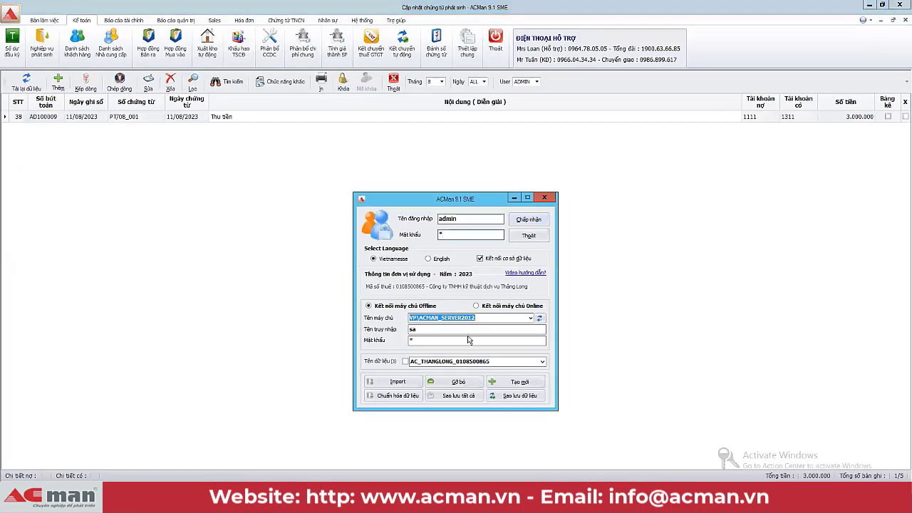
{"action": "left_click_drag", "start_coordinate": [465, 199], "coordinate": [469, 151]}
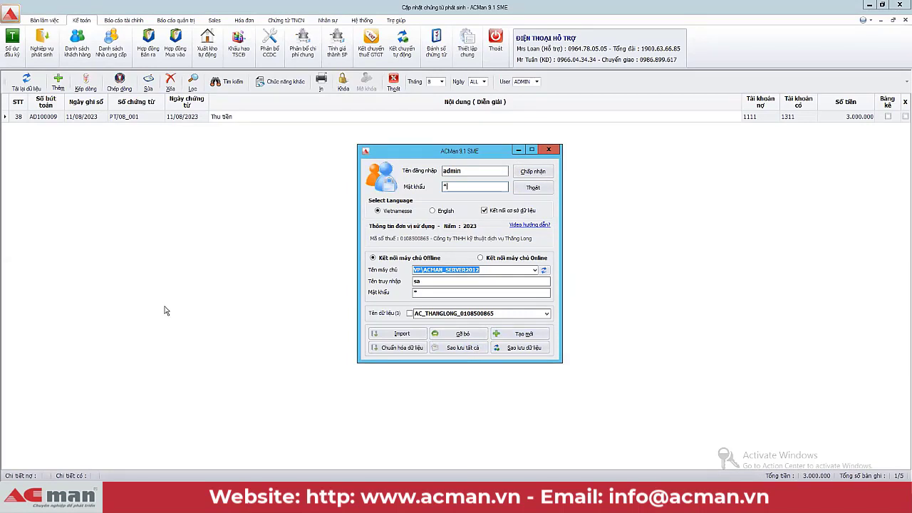
{"action": "left_click", "coordinate": [519, 152]}
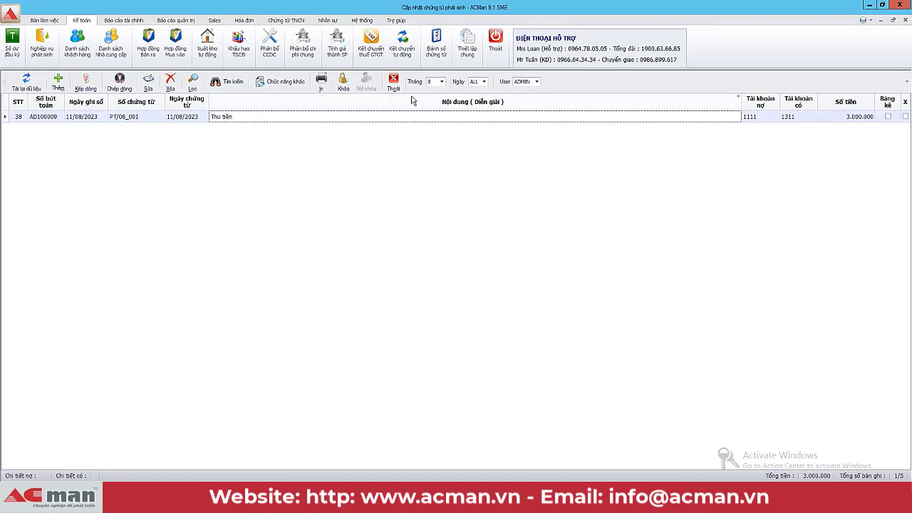
{"action": "left_click", "coordinate": [361, 21]}
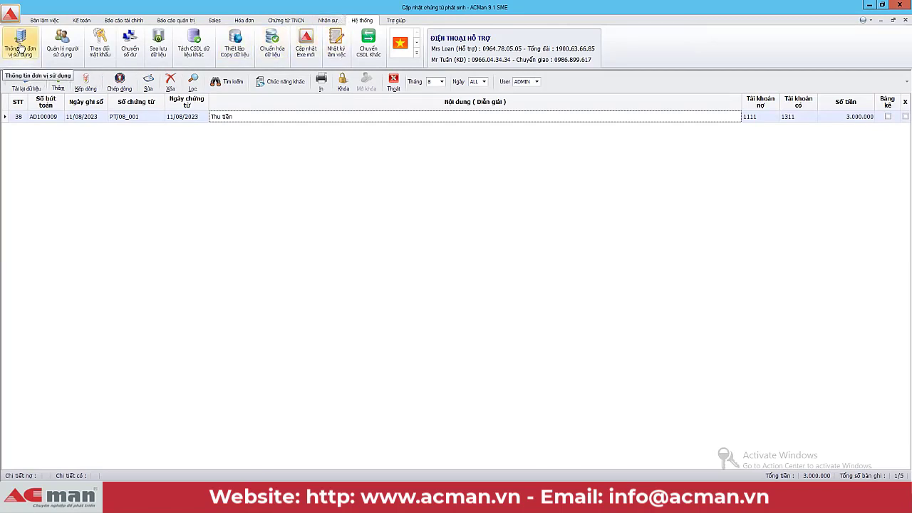
Step: Open Thông tin đơn vị sử dụng and review the director and report signer names
{"action": "left_click", "coordinate": [20, 47]}
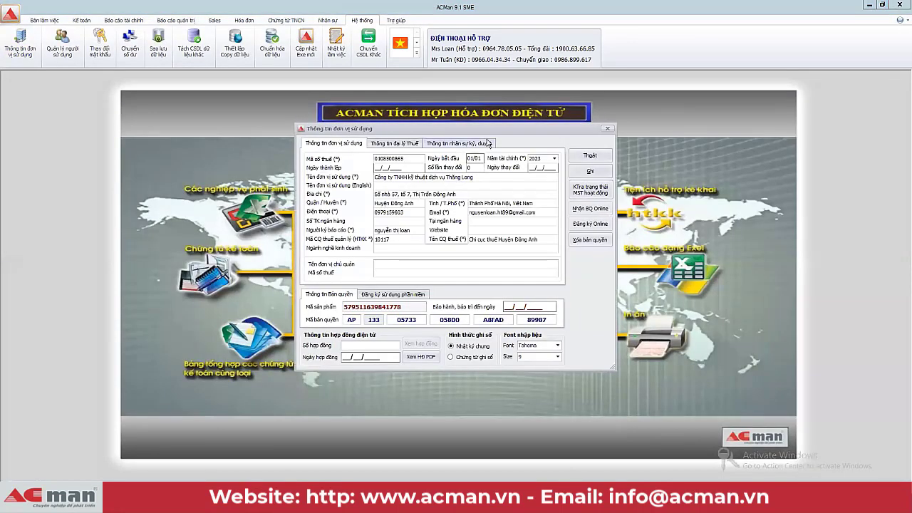
{"action": "left_click_drag", "start_coordinate": [489, 134], "coordinate": [476, 115]}
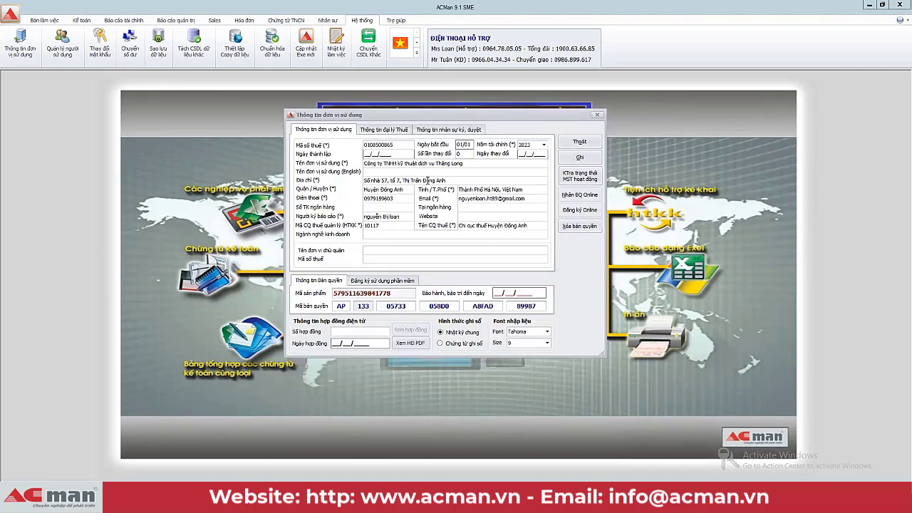
{"action": "left_click", "coordinate": [443, 131]}
{"action": "left_click_drag", "start_coordinate": [413, 154], "coordinate": [327, 157]}
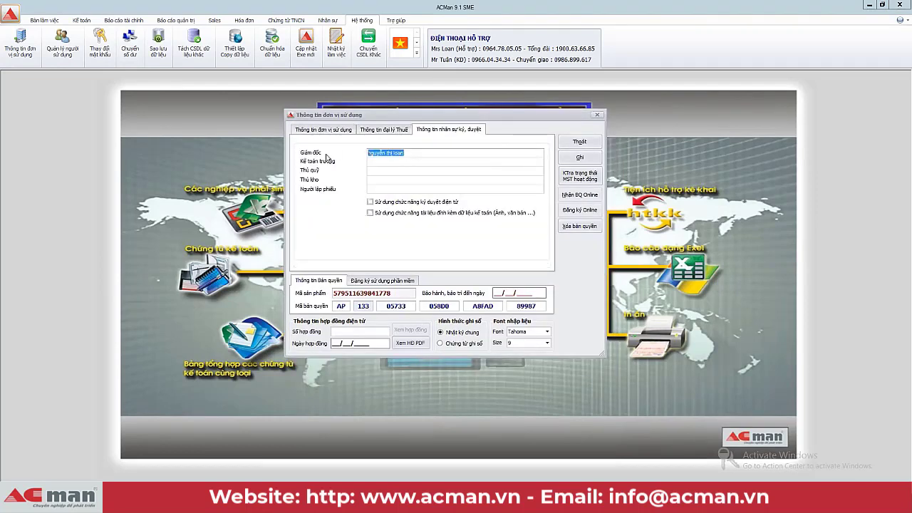
{"action": "left_click", "coordinate": [411, 151]}
{"action": "left_click", "coordinate": [301, 132]}
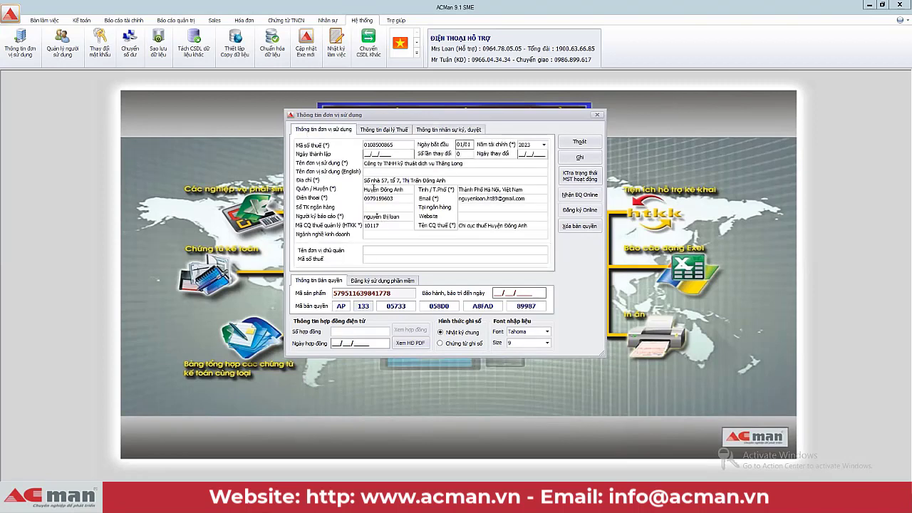
{"action": "left_click_drag", "start_coordinate": [405, 216], "coordinate": [339, 216]}
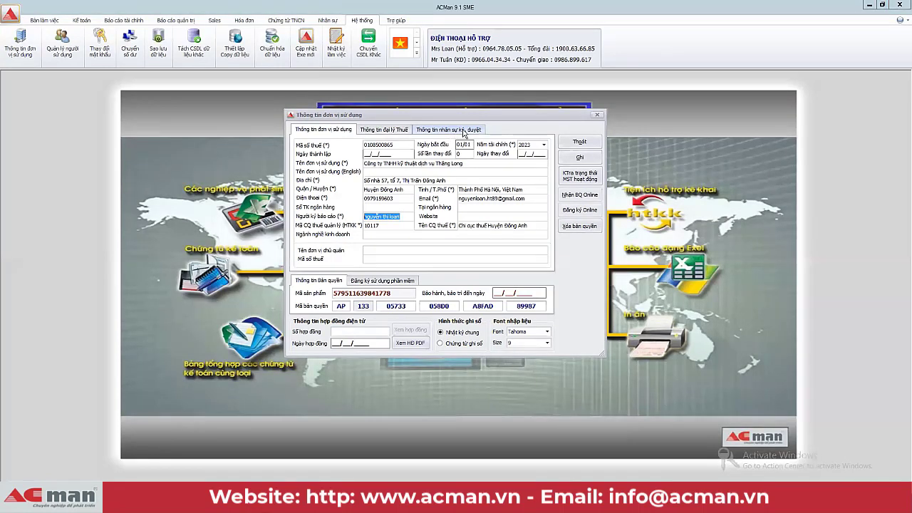
Step: Replace the director's name on the signing tab with the new signer's name and save
{"action": "left_click", "coordinate": [463, 131]}
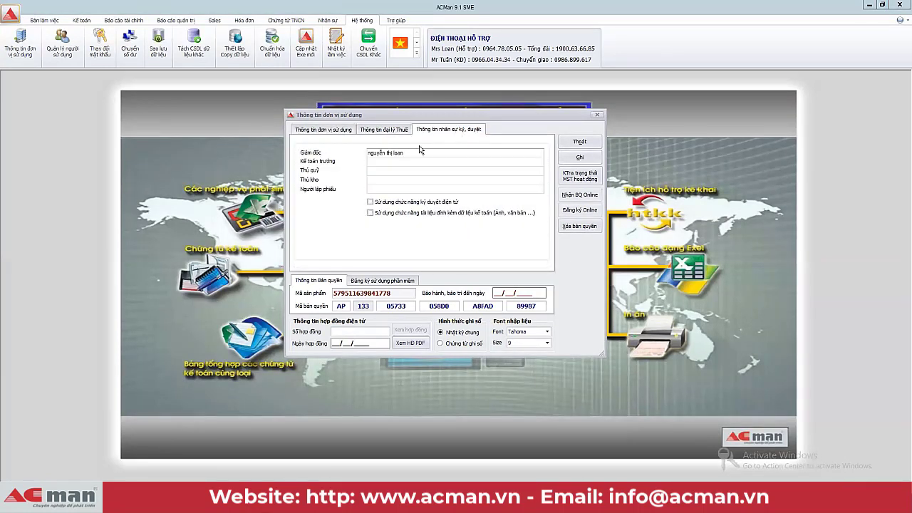
{"action": "left_click_drag", "start_coordinate": [405, 152], "coordinate": [349, 158]}
{"action": "left_click", "coordinate": [580, 157]}
{"action": "left_click", "coordinate": [470, 286]}
Step: Enter the new signer's name as the report signer on the general company tab
{"action": "left_click", "coordinate": [420, 151]}
{"action": "left_click", "coordinate": [399, 151]}
{"action": "left_click_drag", "start_coordinate": [399, 152], "coordinate": [340, 148]}
{"action": "left_click", "coordinate": [317, 131]}
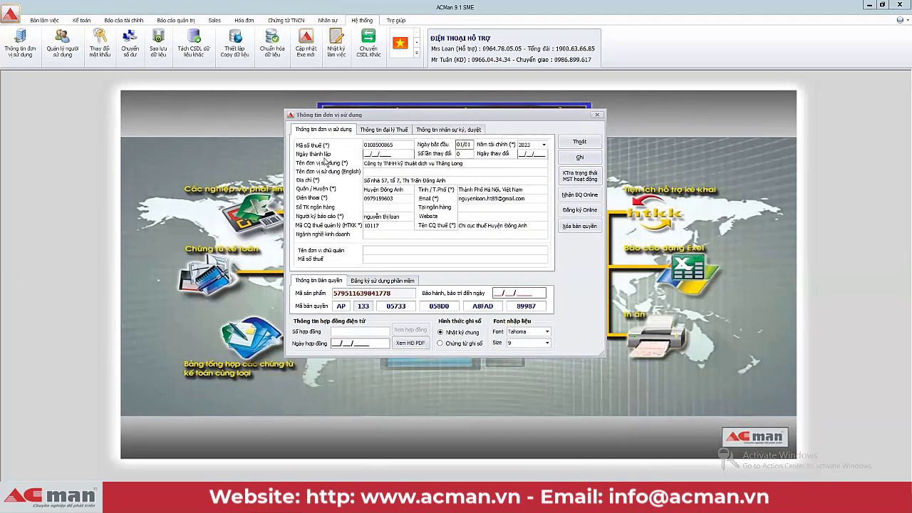
{"action": "left_click_drag", "start_coordinate": [408, 216], "coordinate": [346, 218]}
Step: Save the company information with the updated report signer name and confirm
{"action": "left_click_drag", "start_coordinate": [403, 218], "coordinate": [360, 218]}
{"action": "left_click", "coordinate": [404, 217]}
{"action": "left_click", "coordinate": [589, 157]}
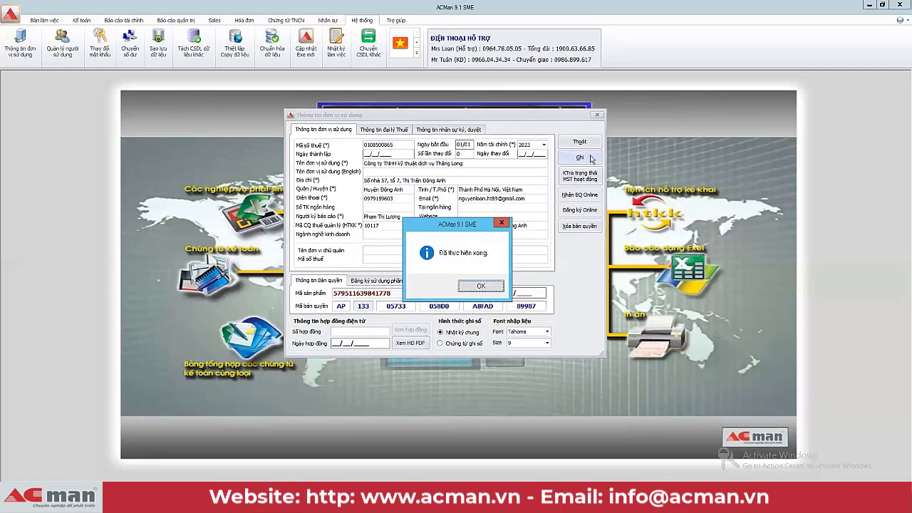
{"action": "left_click", "coordinate": [485, 285]}
Step: Verify the signing staff: the director's new name and the cashier, chief accountant and storekeeper fields
{"action": "left_click", "coordinate": [468, 132]}
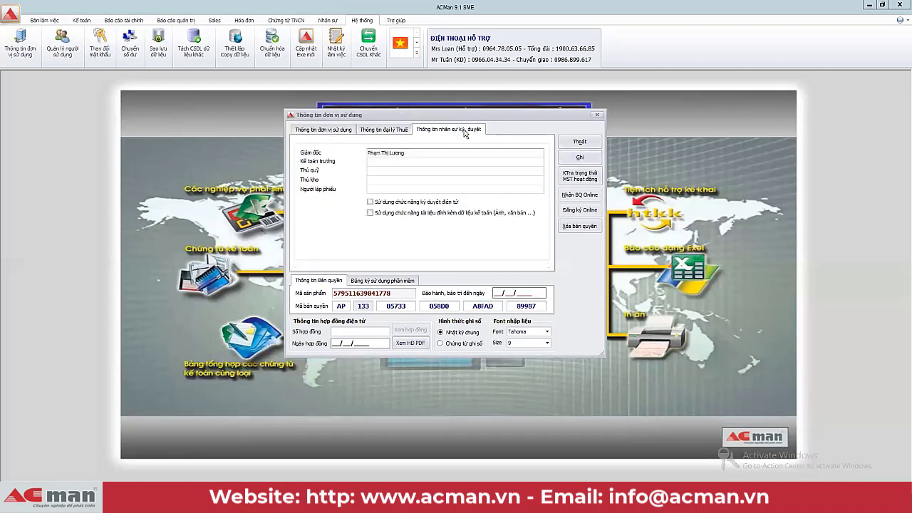
{"action": "triple_click", "coordinate": [359, 153]}
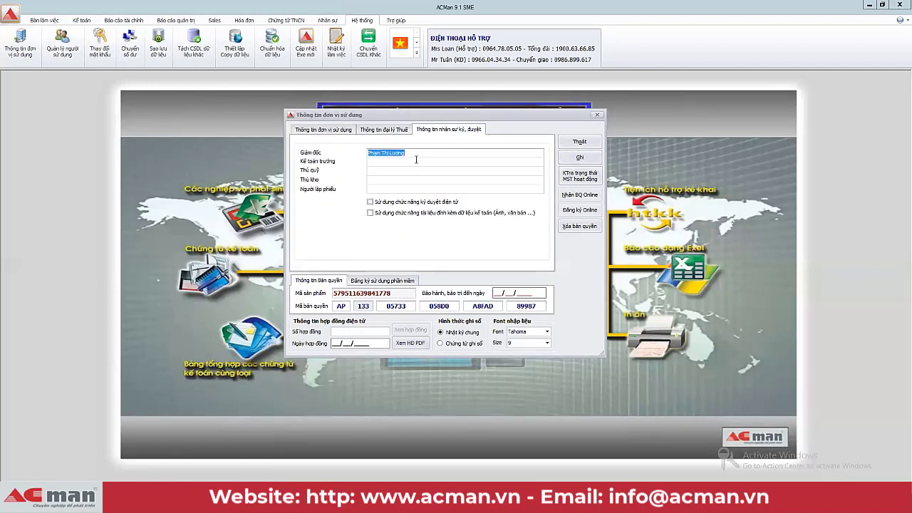
{"action": "left_click", "coordinate": [389, 169]}
{"action": "left_click", "coordinate": [376, 161]}
{"action": "left_click", "coordinate": [379, 180]}
{"action": "left_click_drag", "start_coordinate": [411, 153], "coordinate": [339, 155]}
{"action": "left_click", "coordinate": [324, 130]}
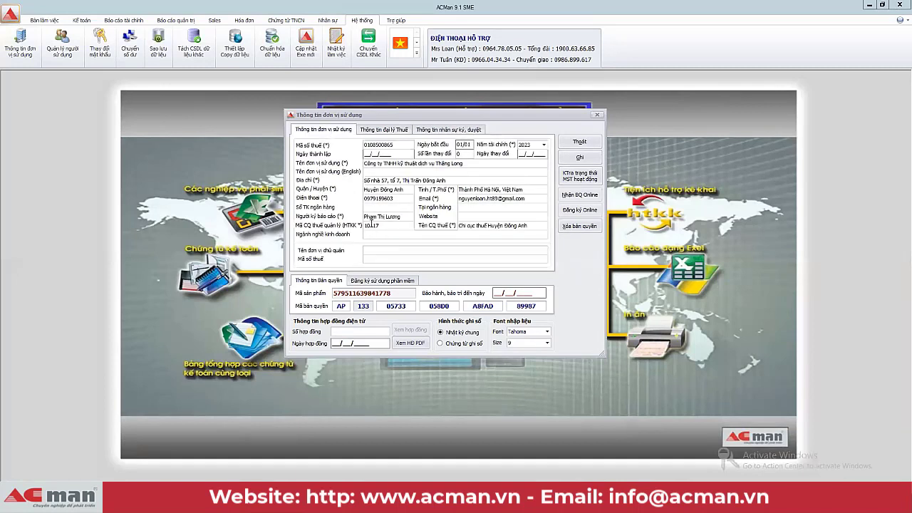